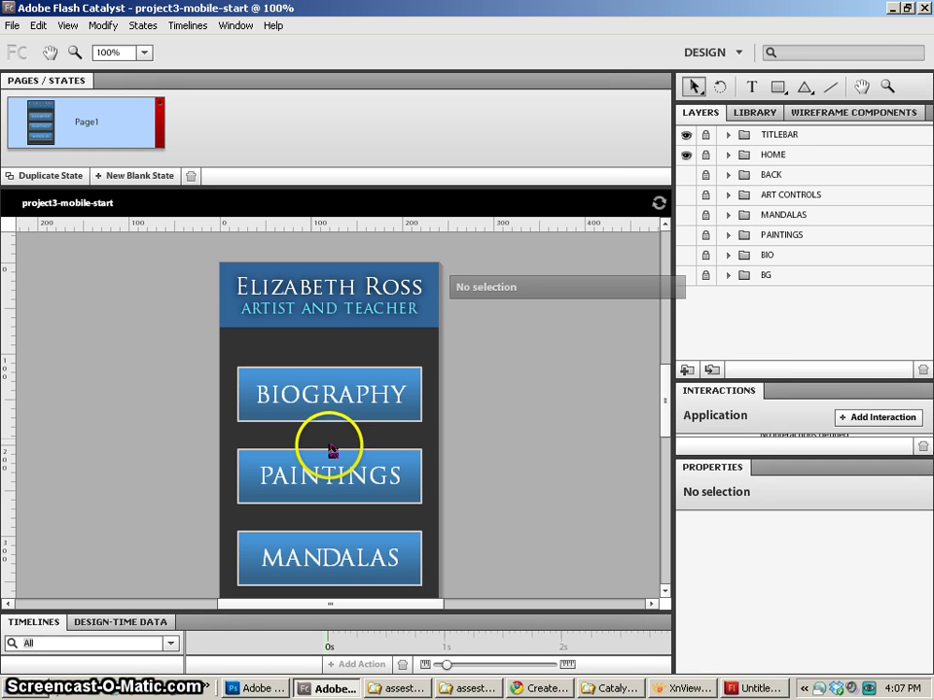
# Hide the BACK, ART CONTROLS and HOME layers, leaving only the title bar, then switch to the Untitled-1 Flash document.
pyautogui.click(687, 175)
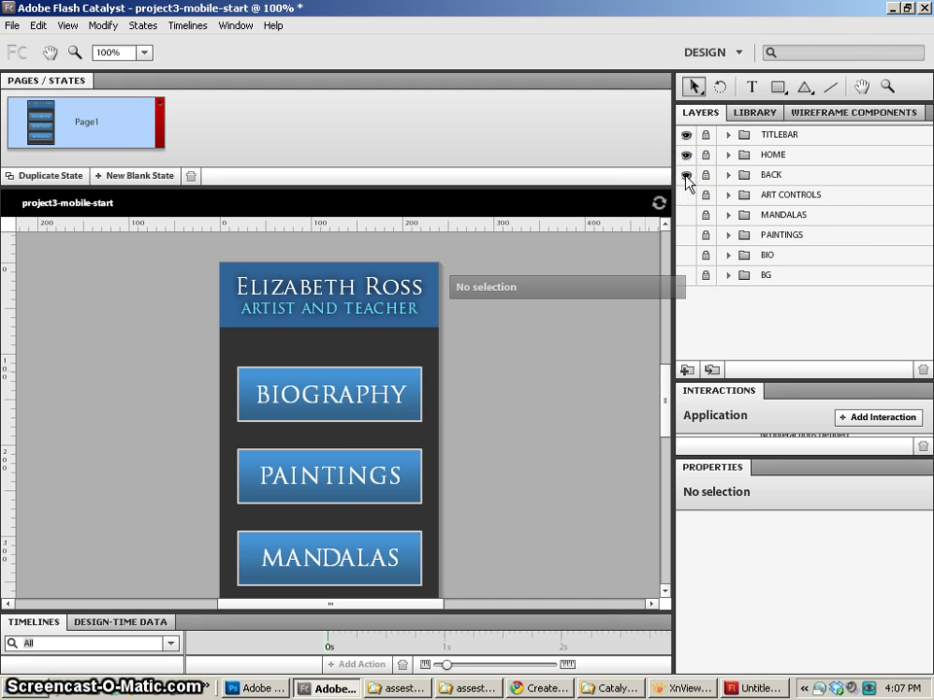
pyautogui.click(686, 196)
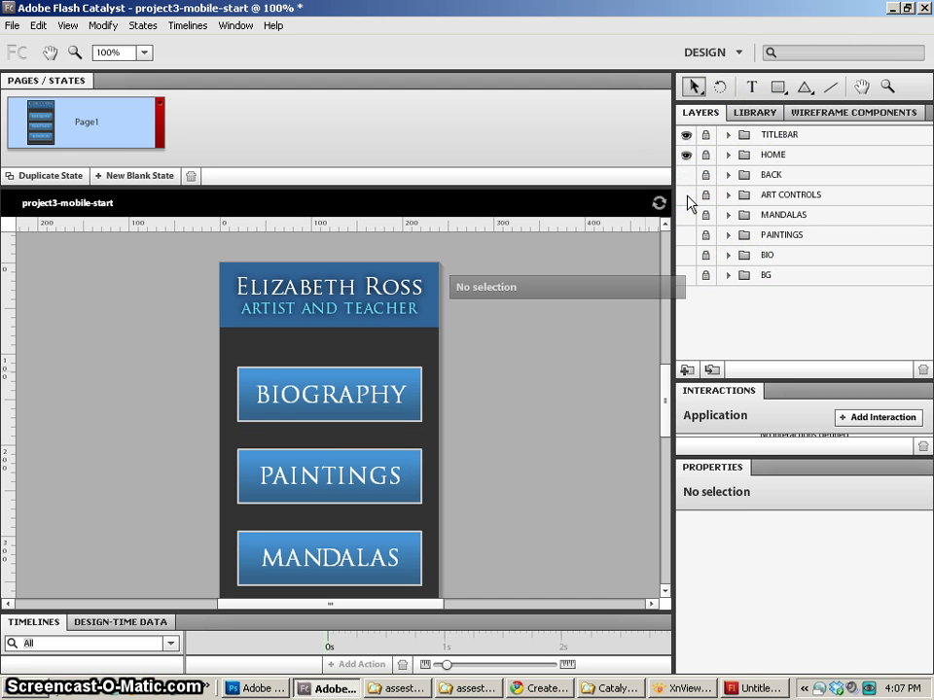
pyautogui.click(687, 154)
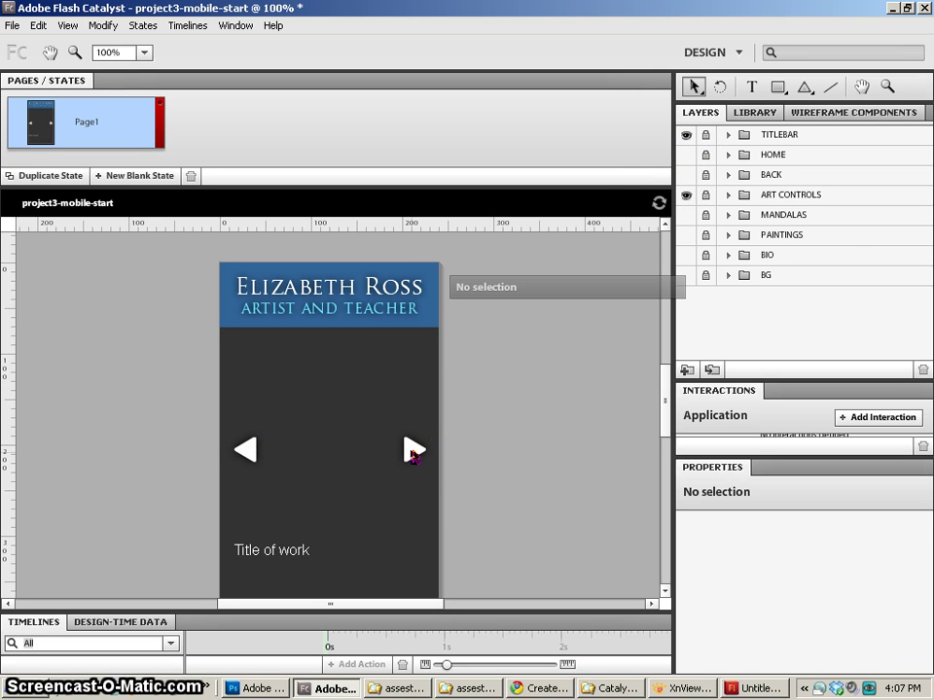
pyautogui.click(687, 195)
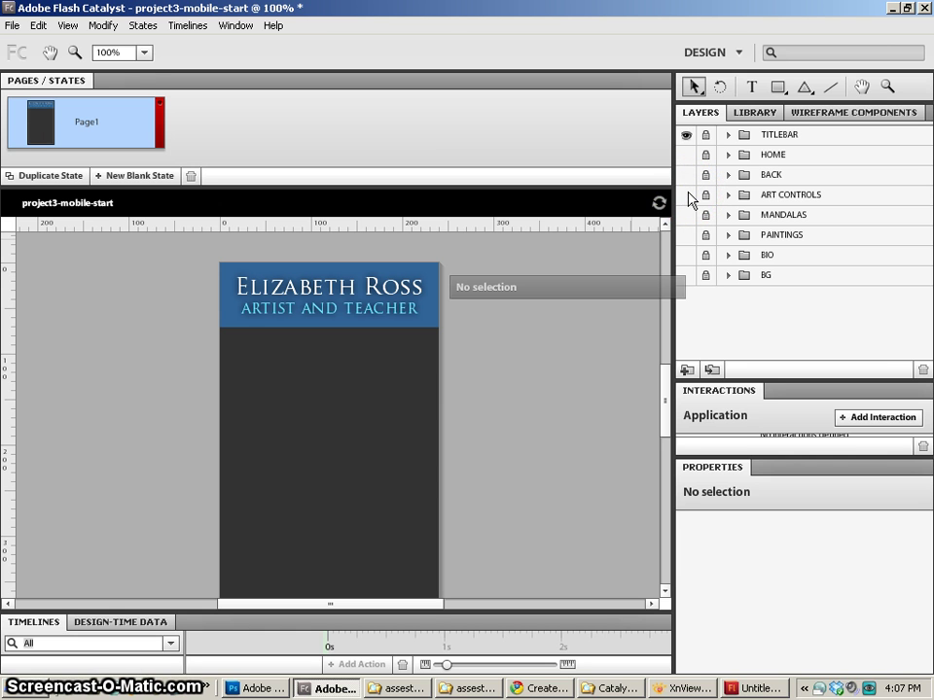
pyautogui.click(759, 687)
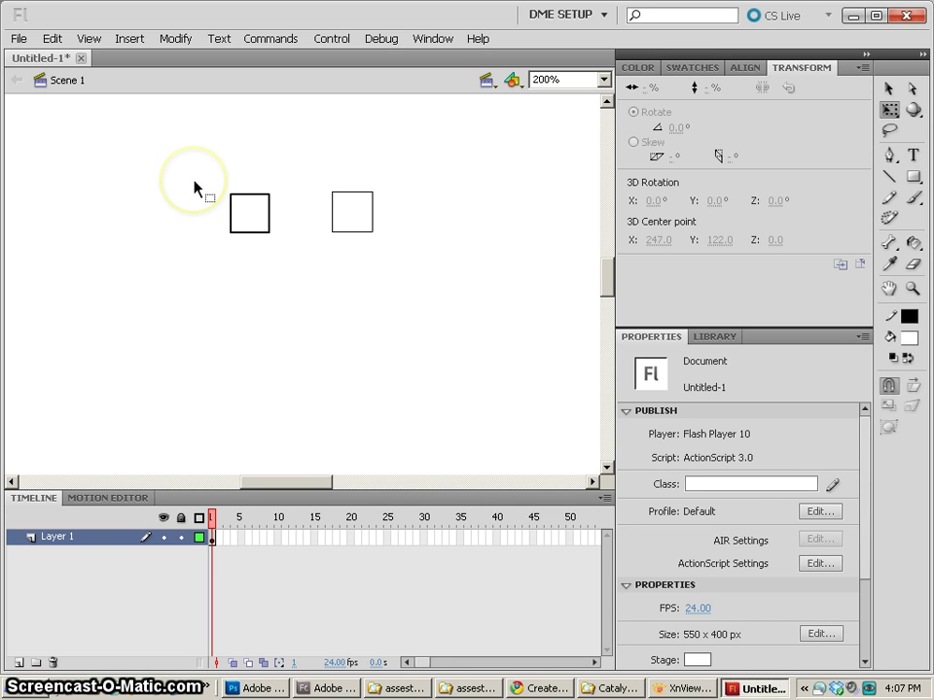
# Reset the right square (Symbol 5) to 100% width and height scale.
pyautogui.click(251, 214)
pyautogui.keyDown('shift'); pyautogui.click(350, 216); pyautogui.keyUp('shift')
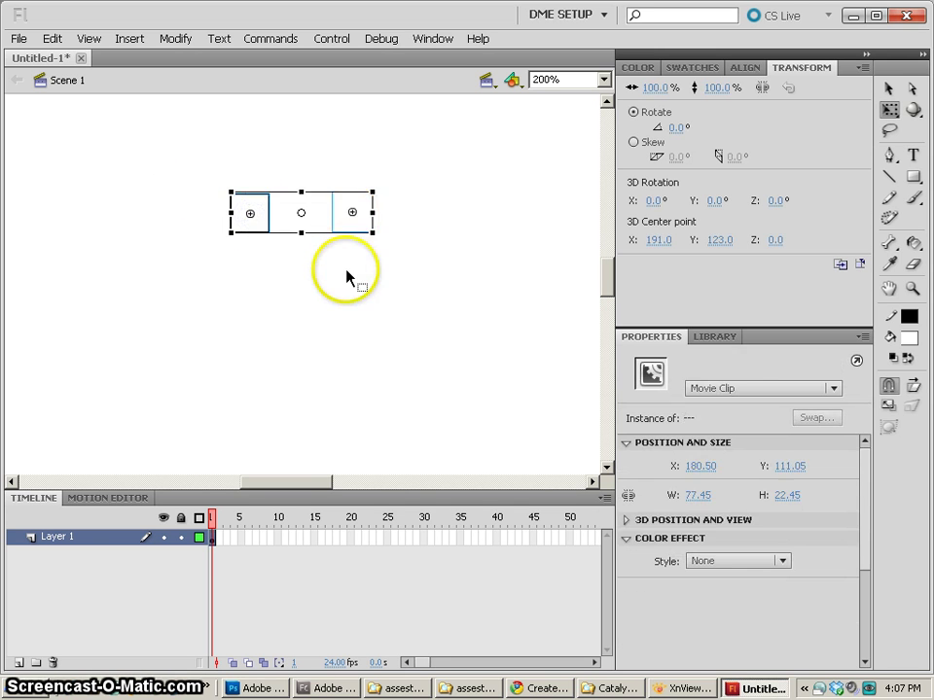
pyautogui.click(345, 271)
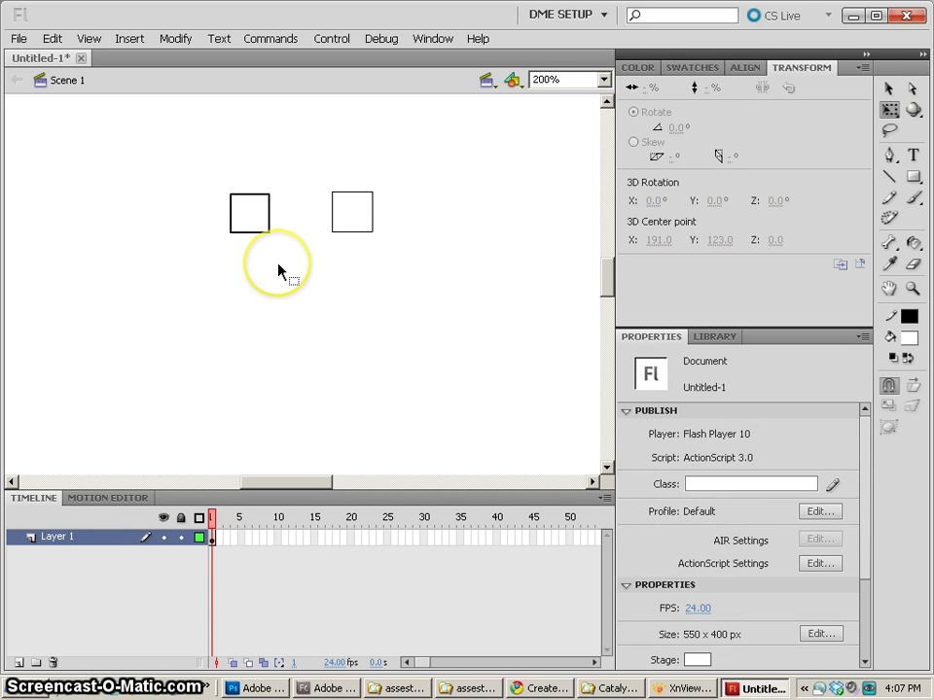
pyautogui.click(247, 229)
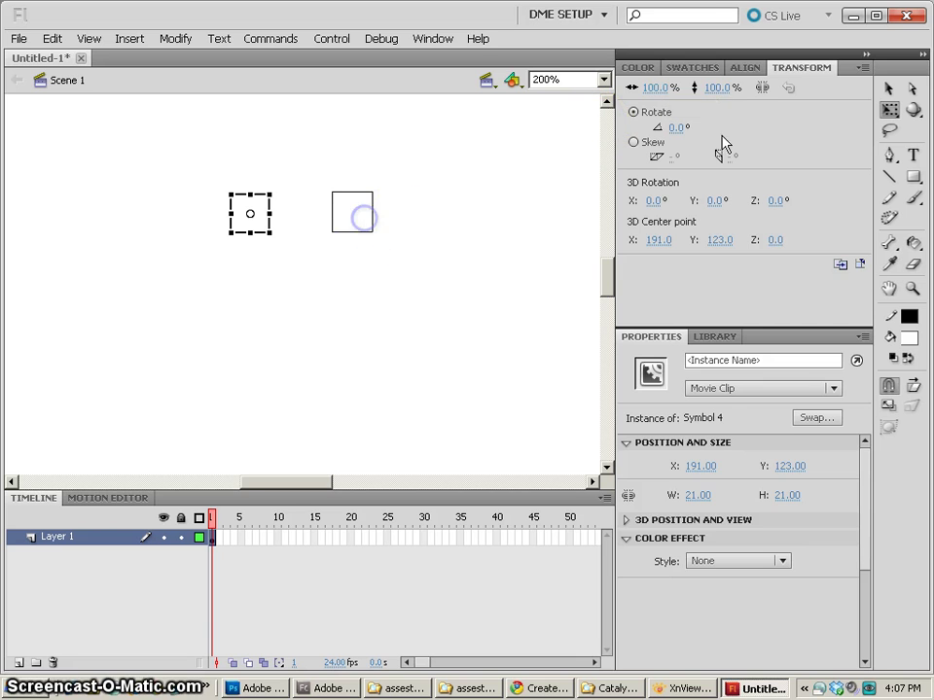
pyautogui.click(368, 224)
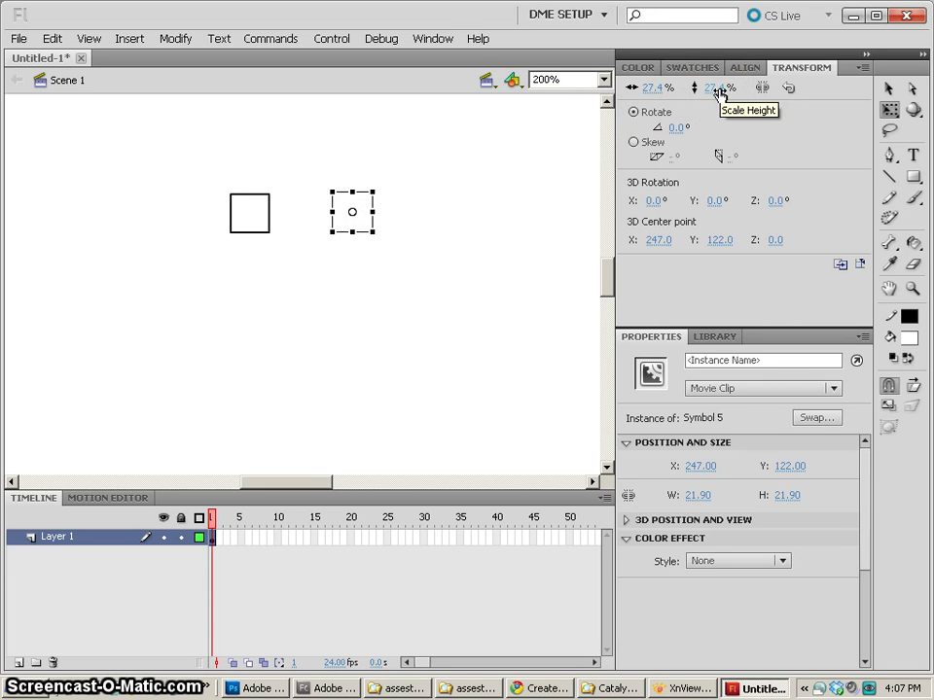
pyautogui.moveTo(379, 248); pyautogui.dragTo(467, 306)
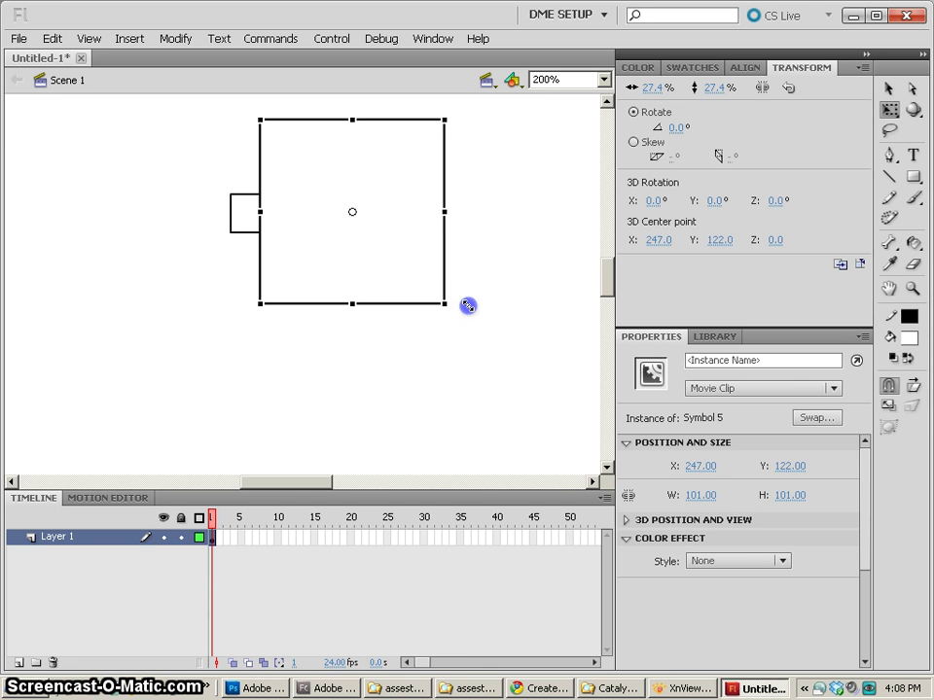
pyautogui.moveTo(442, 303)
pyautogui.mouseDown()
pyautogui.moveTo(417, 277)
pyautogui.moveTo(428, 286)
pyautogui.mouseUp()
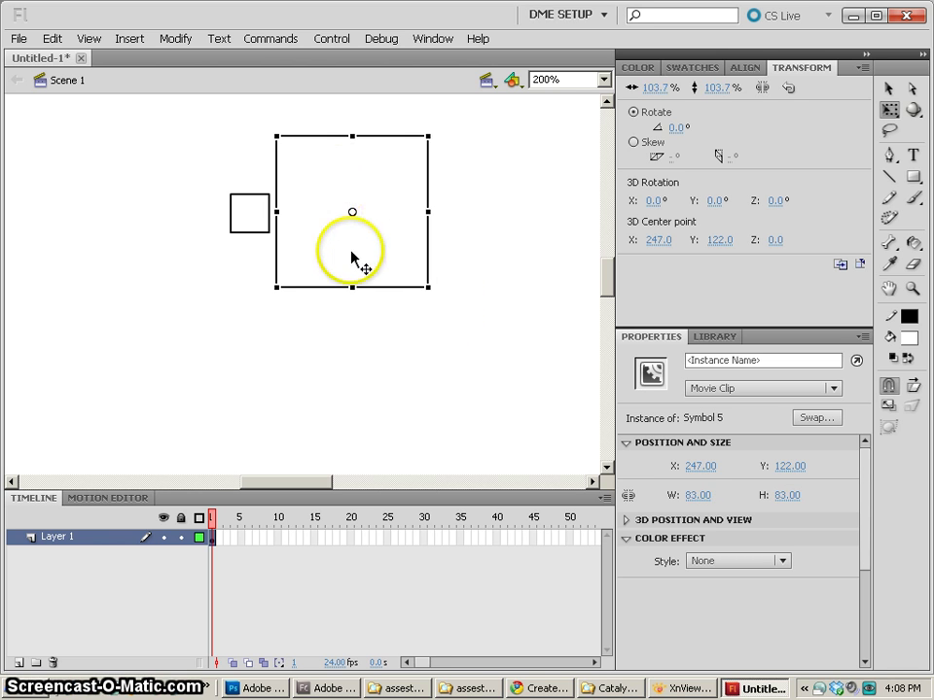
pyautogui.click(474, 201)
pyautogui.click(381, 221)
pyautogui.click(651, 89)
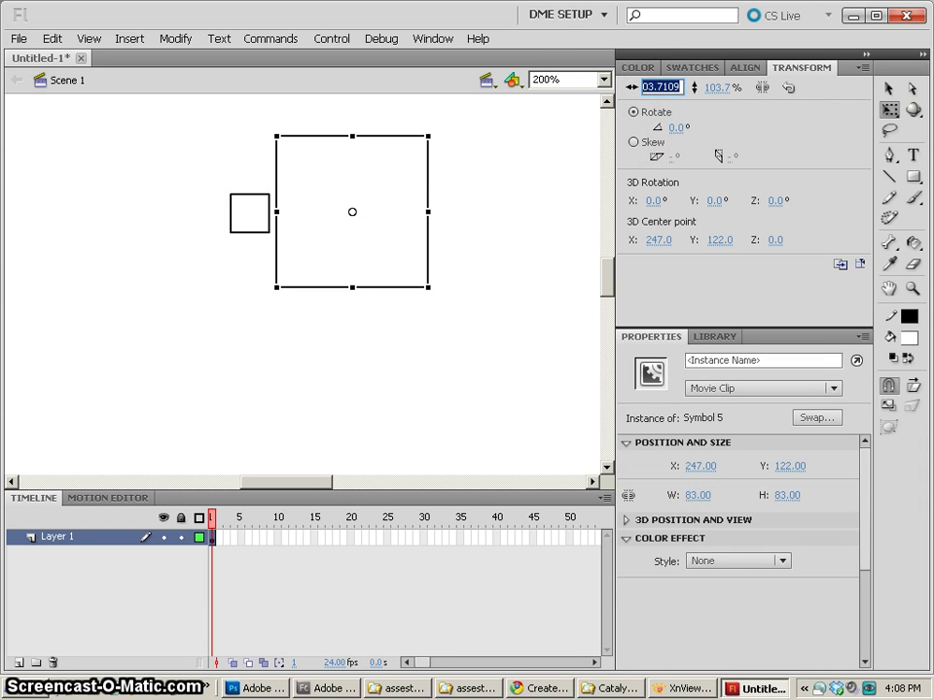
pyautogui.click(720, 90)
pyautogui.write('100')
pyautogui.press('Return')
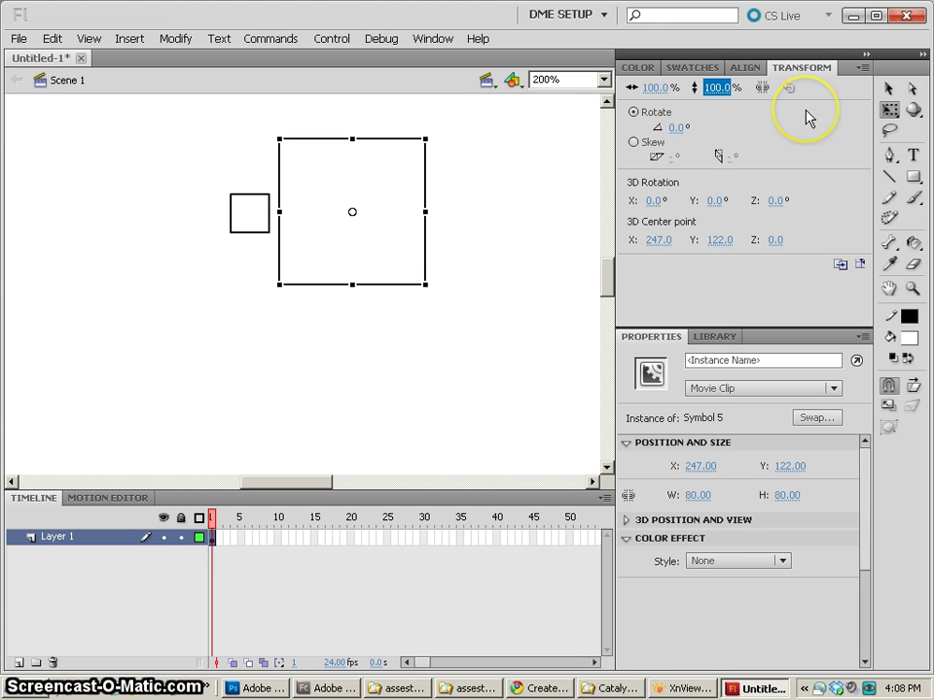
# Shrink the shape inside Symbol 5 to 25%, return to Scene 1 and go back to Catalyst.
pyautogui.doubleClick(402, 179)
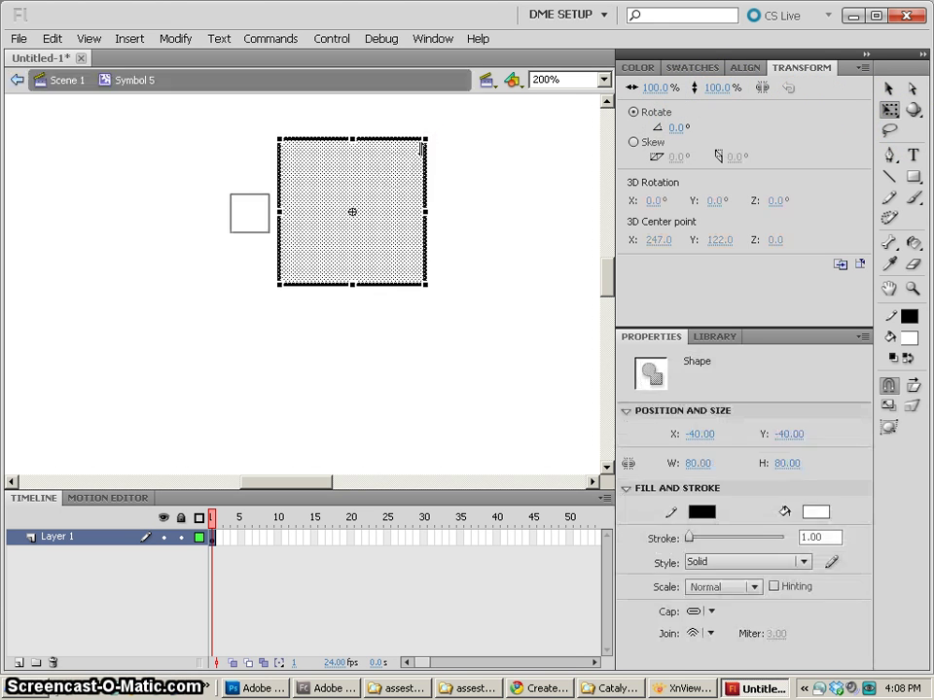
pyautogui.moveTo(427, 139); pyautogui.dragTo(371, 184)
pyautogui.doubleClick(410, 207)
pyautogui.click(398, 218)
pyautogui.click(855, 16)
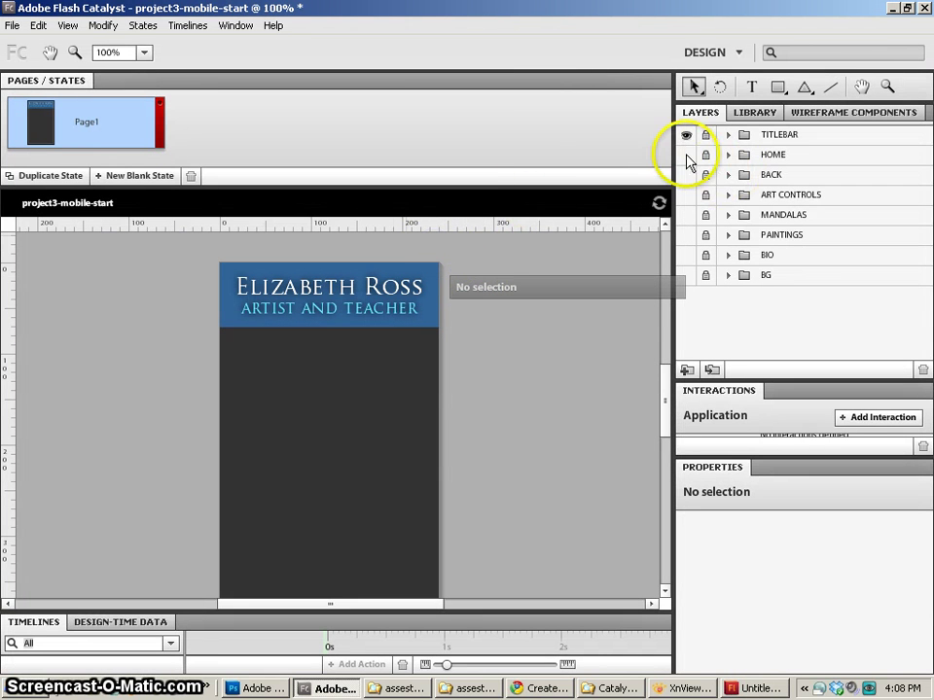
# Show the HOME layer again and duplicate Page1 three times to make four pages.
pyautogui.click(685, 155)
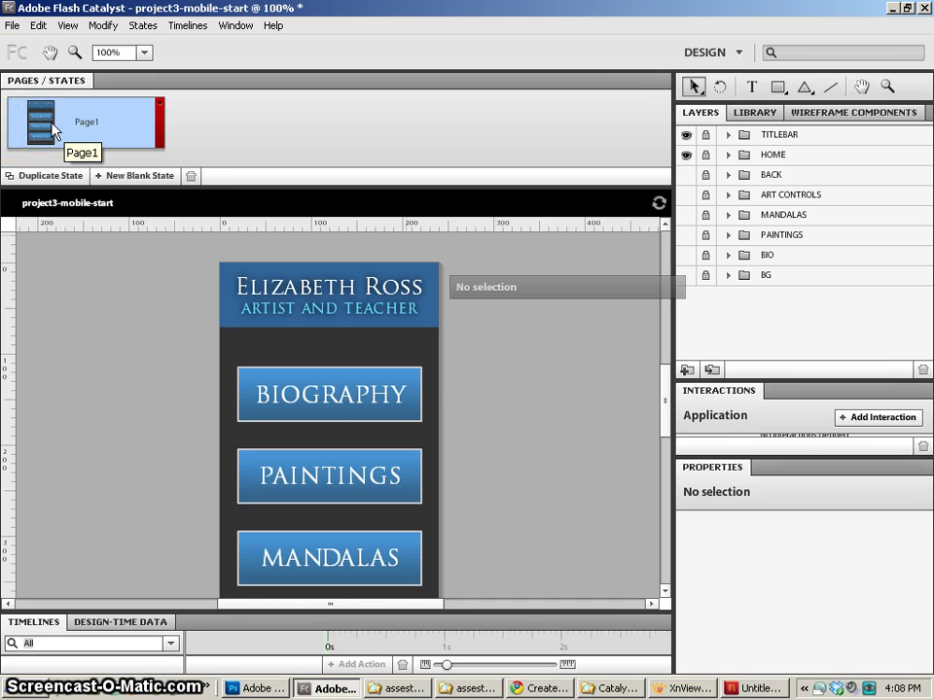
pyautogui.click(35, 124)
pyautogui.click(37, 177)
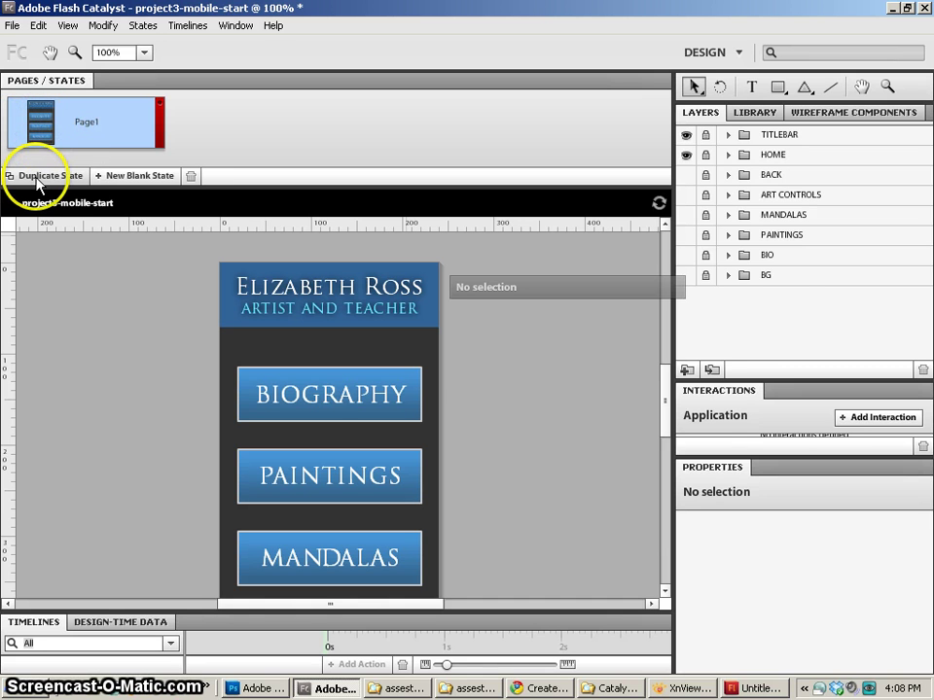
pyautogui.click(37, 177)
pyautogui.click(37, 177)
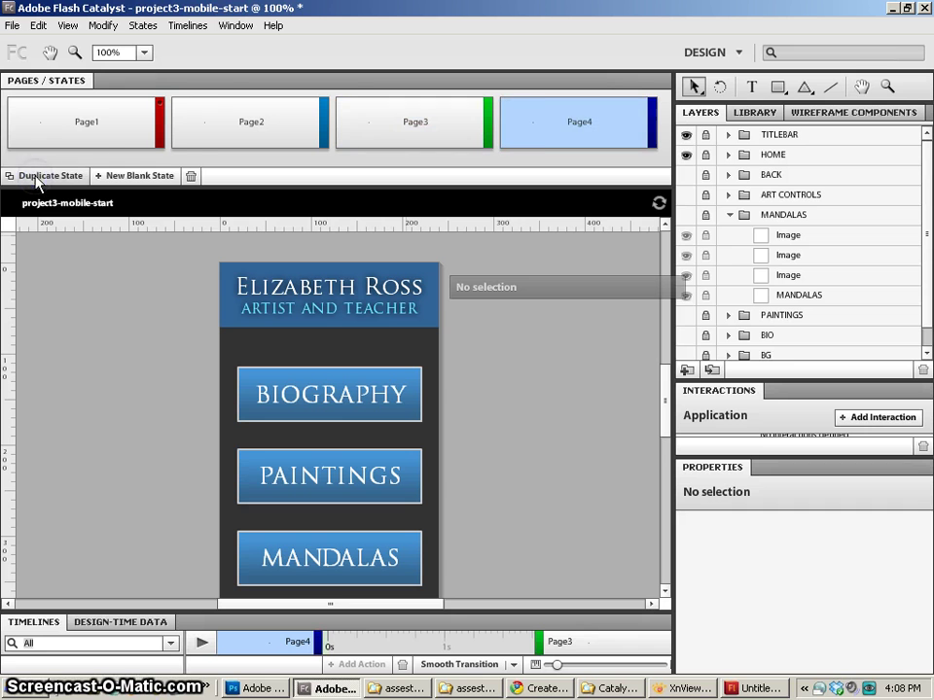
pyautogui.moveTo(86, 119)
pyautogui.mouseDown()
pyautogui.moveTo(202, 260)
pyautogui.moveTo(295, 411)
pyautogui.moveTo(323, 403)
pyautogui.moveTo(359, 526)
pyautogui.moveTo(394, 561)
pyautogui.mouseUp()
# Name the first two pages HOME and BIO.
pyautogui.click(146, 173)
pyautogui.click(90, 126)
pyautogui.write('HOME')
pyautogui.click(107, 124)
pyautogui.doubleClick(253, 121)
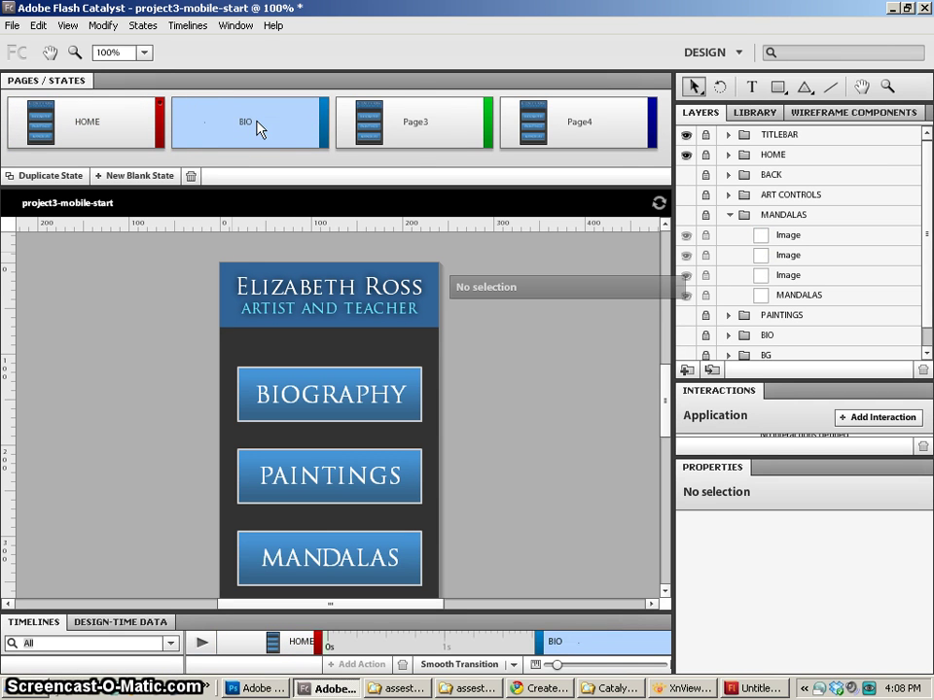
pyautogui.click(396, 137)
# Name the third and fourth pages PAINTINGS and MANDALAS.
pyautogui.doubleClick(414, 123)
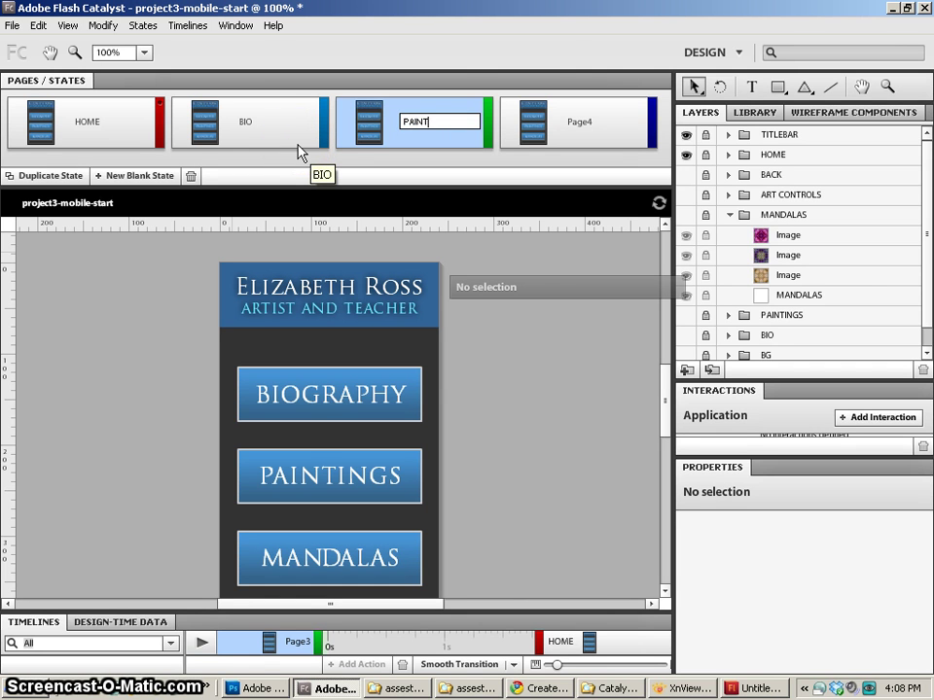
pyautogui.press('Return')
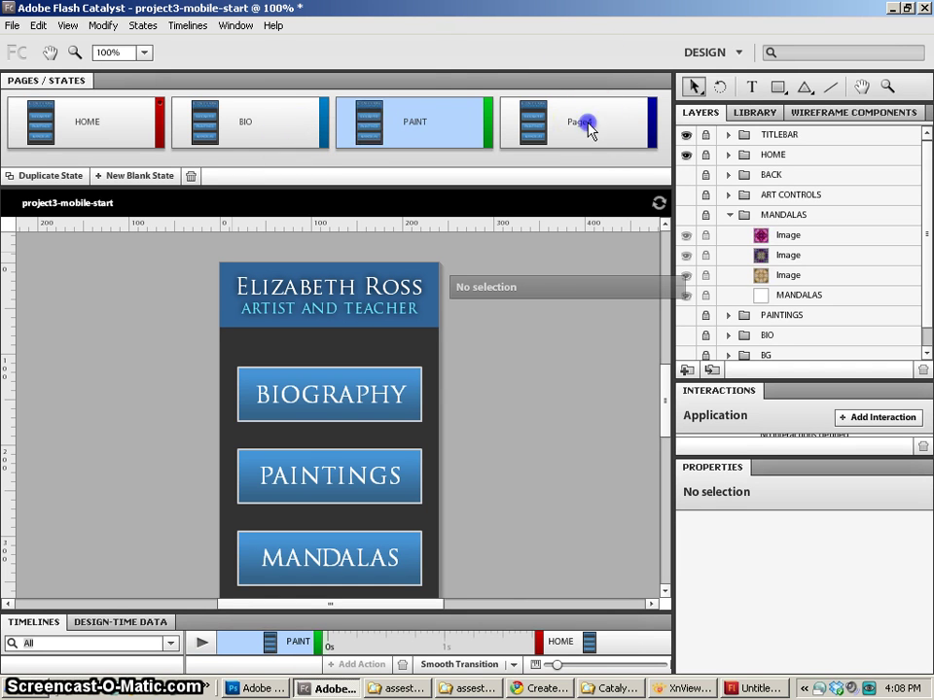
pyautogui.doubleClick(586, 124)
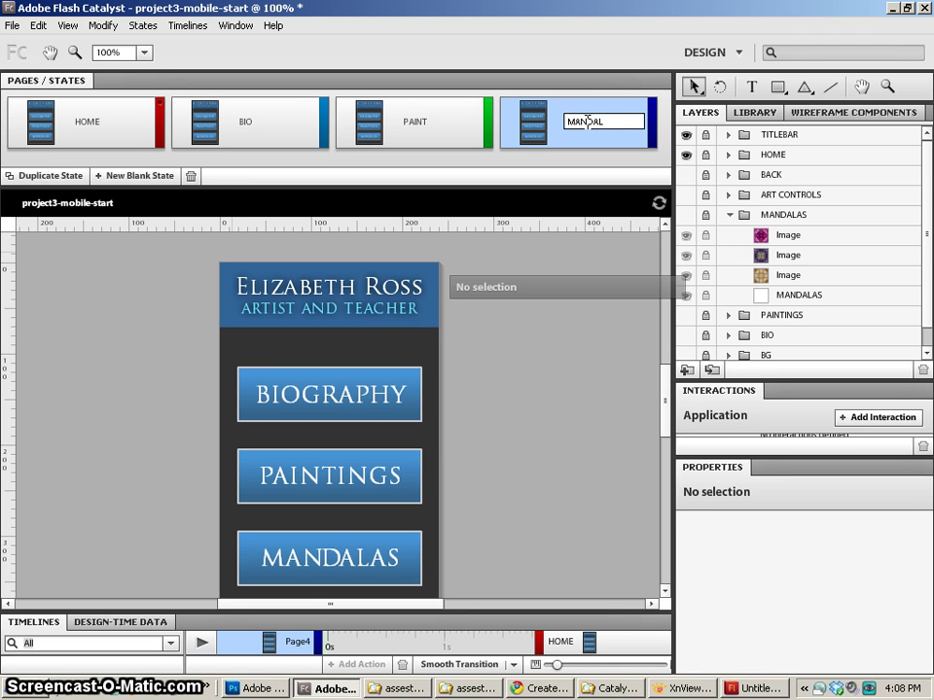
pyautogui.write('MANDALAS')
pyautogui.press('Return')
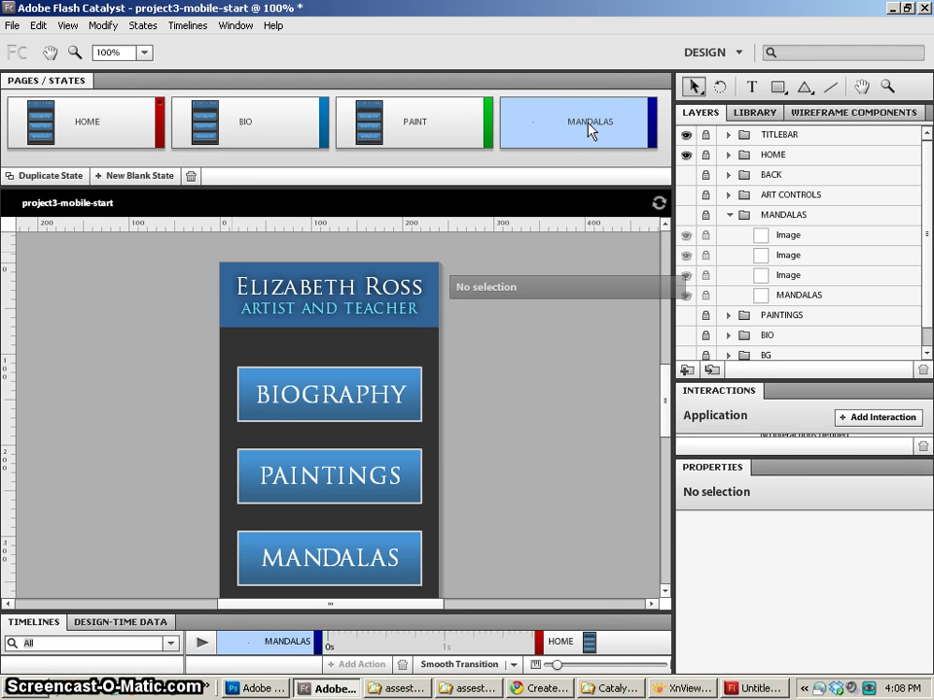
pyautogui.doubleClick(424, 126)
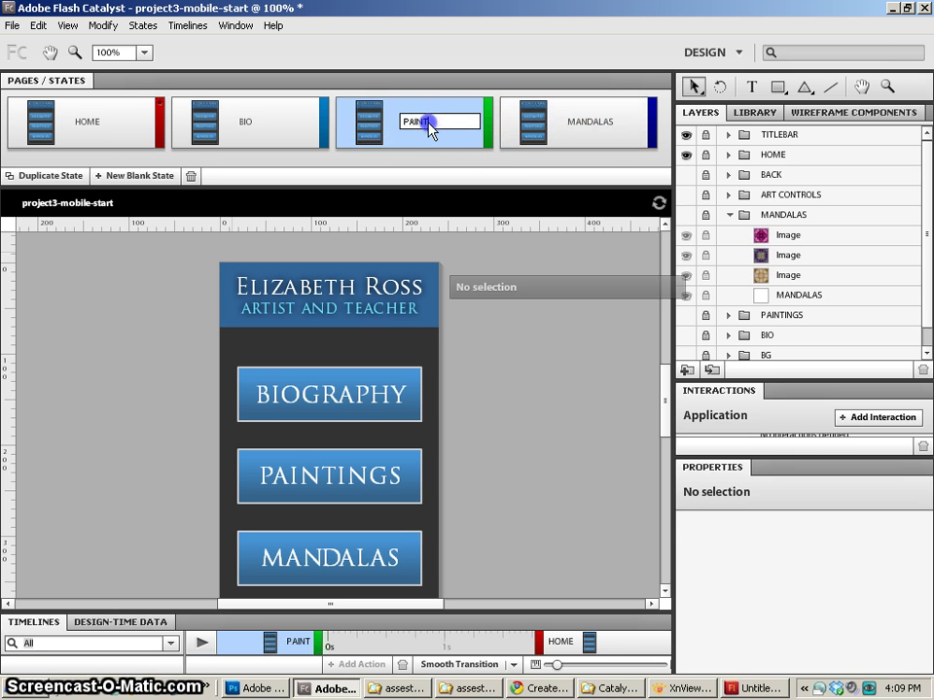
pyautogui.write('PAINTINGS')
pyautogui.press('Return')
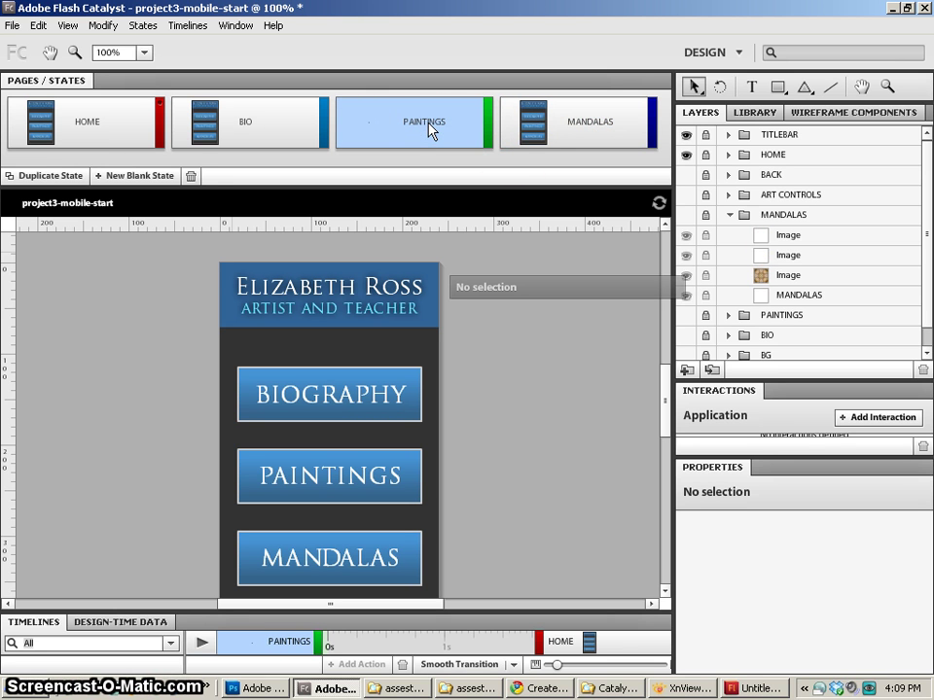
# On the BIO page, show the BIO and BG layers and hide the HOME buttons.
pyautogui.click(224, 116)
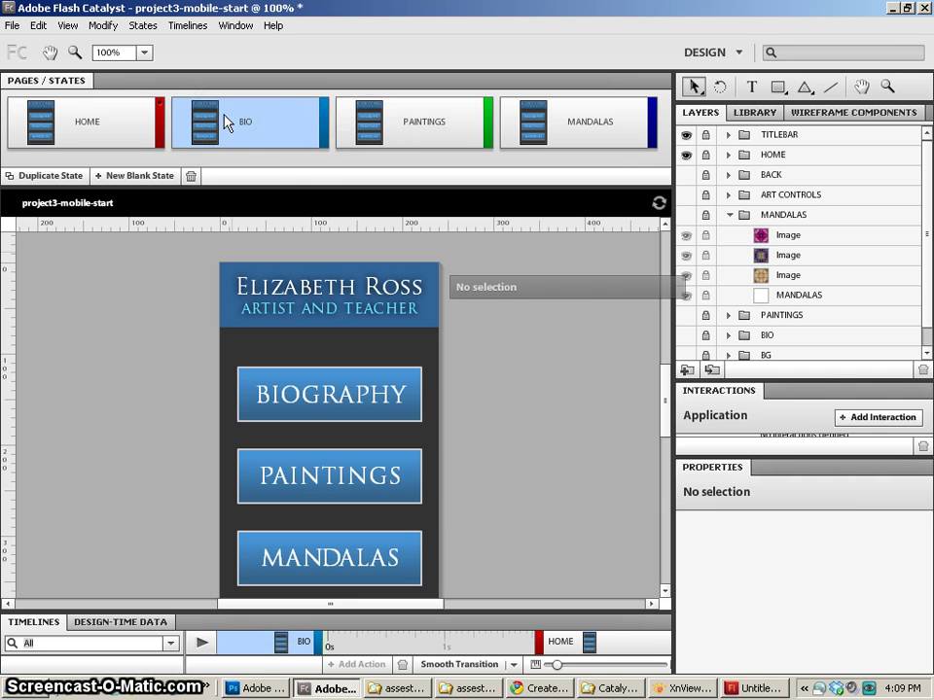
pyautogui.click(730, 216)
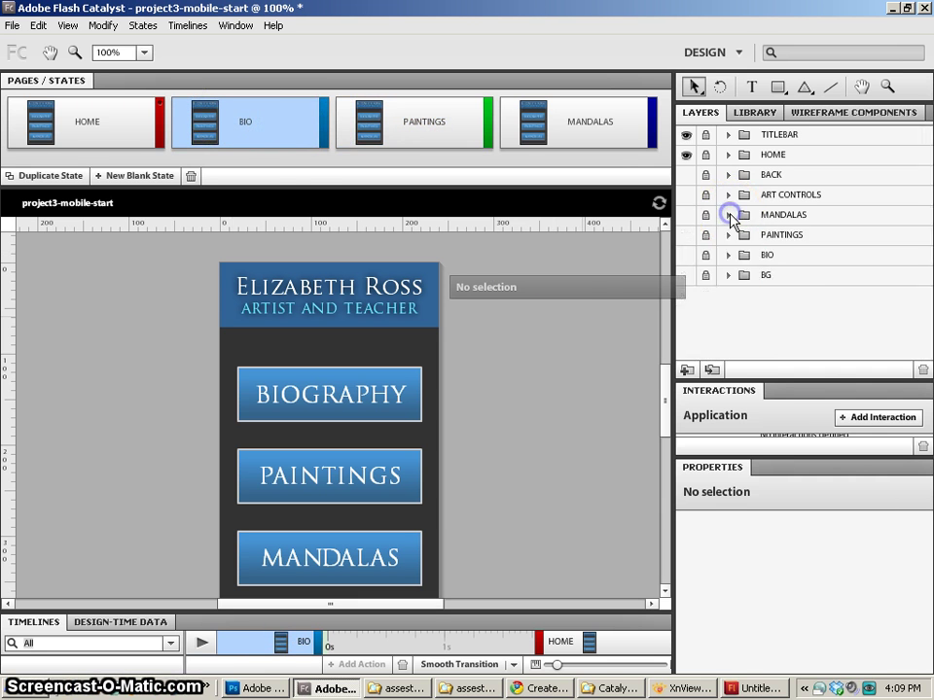
pyautogui.click(687, 255)
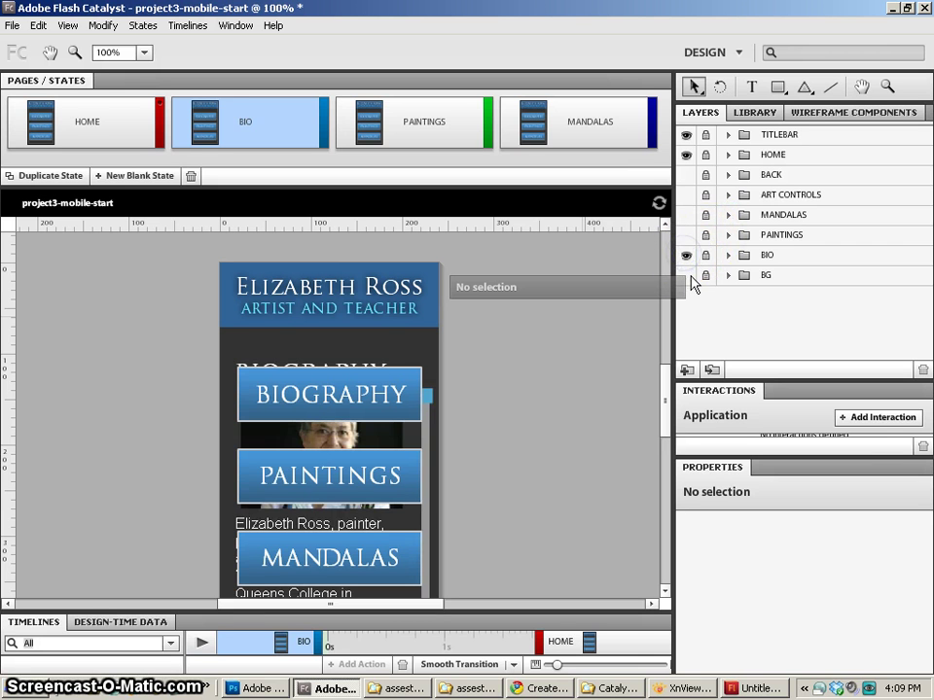
pyautogui.click(687, 275)
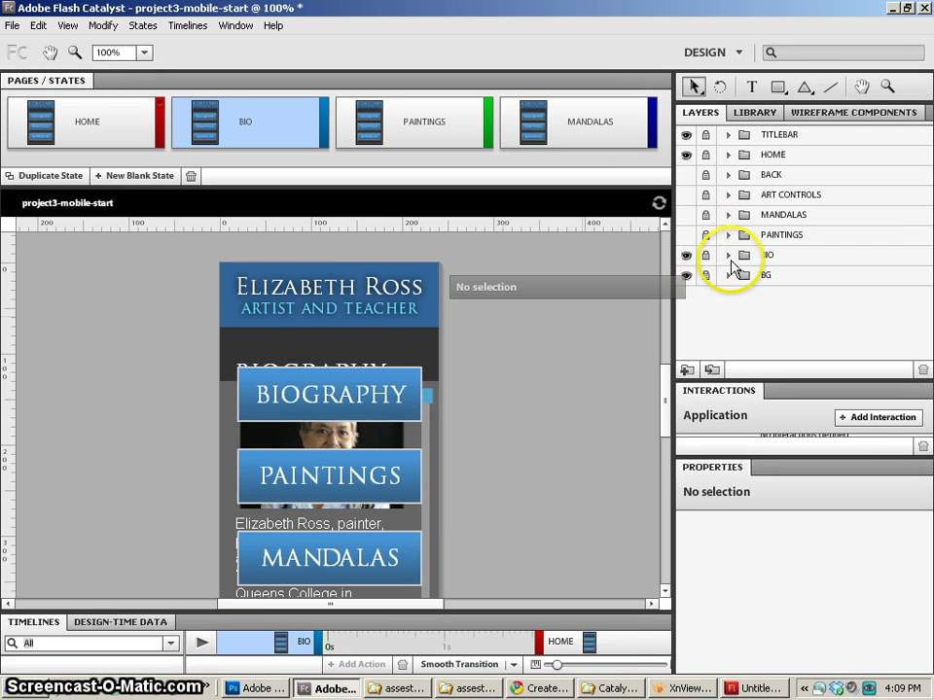
pyautogui.click(687, 154)
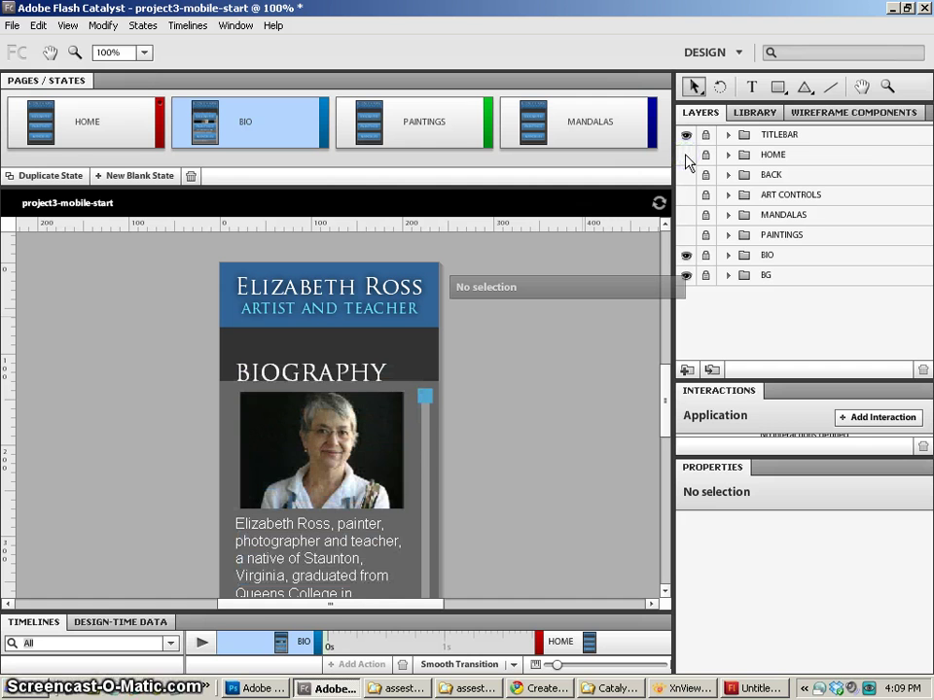
# On the PAINTINGS page, show the paintings gallery and arrow controls and hide HOME.
pyautogui.click(396, 120)
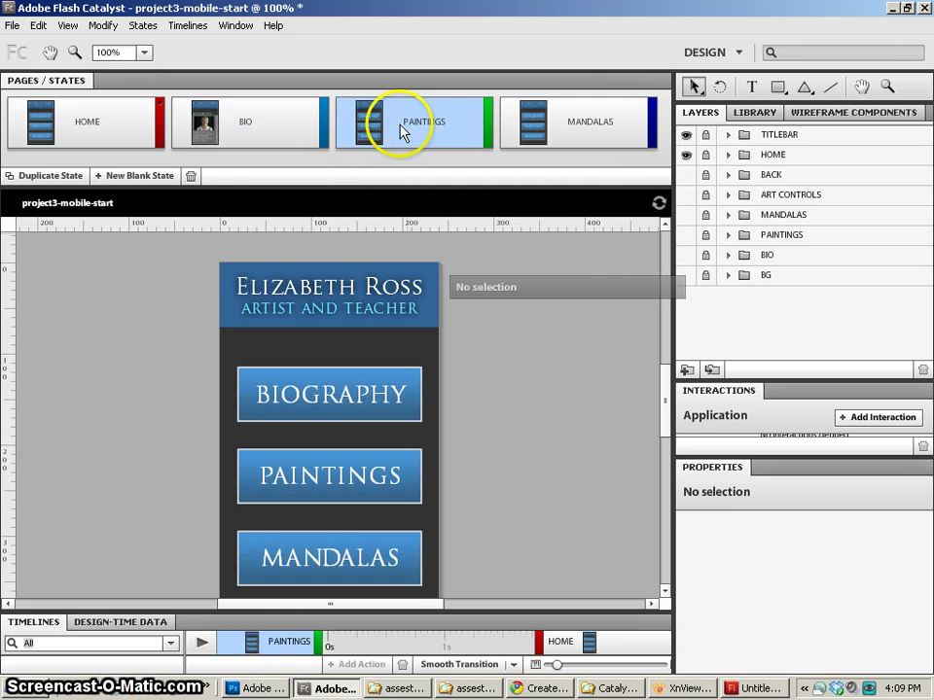
pyautogui.click(686, 234)
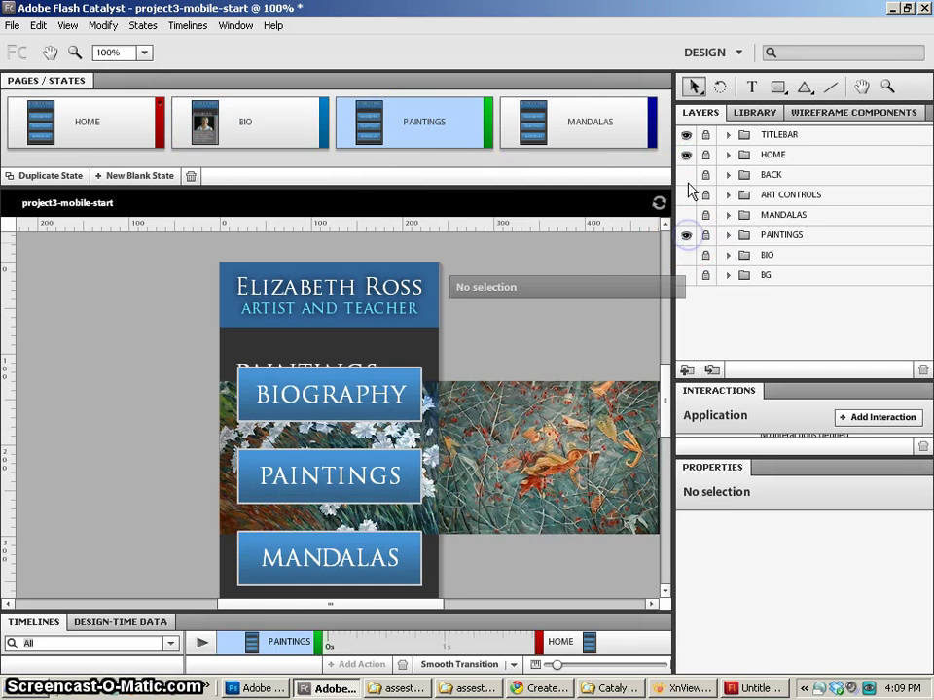
pyautogui.click(687, 155)
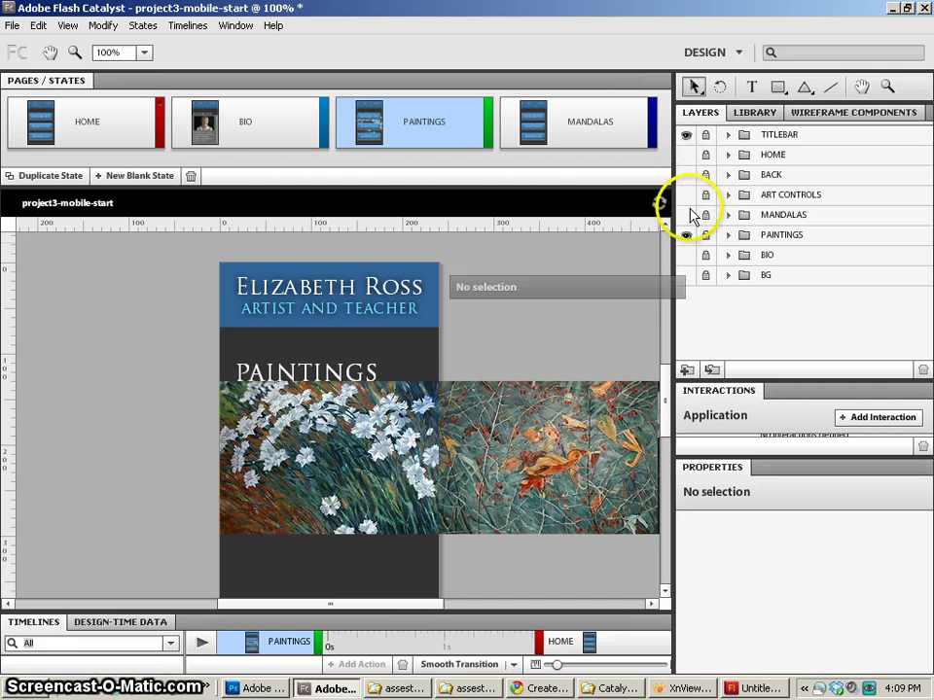
pyautogui.click(687, 194)
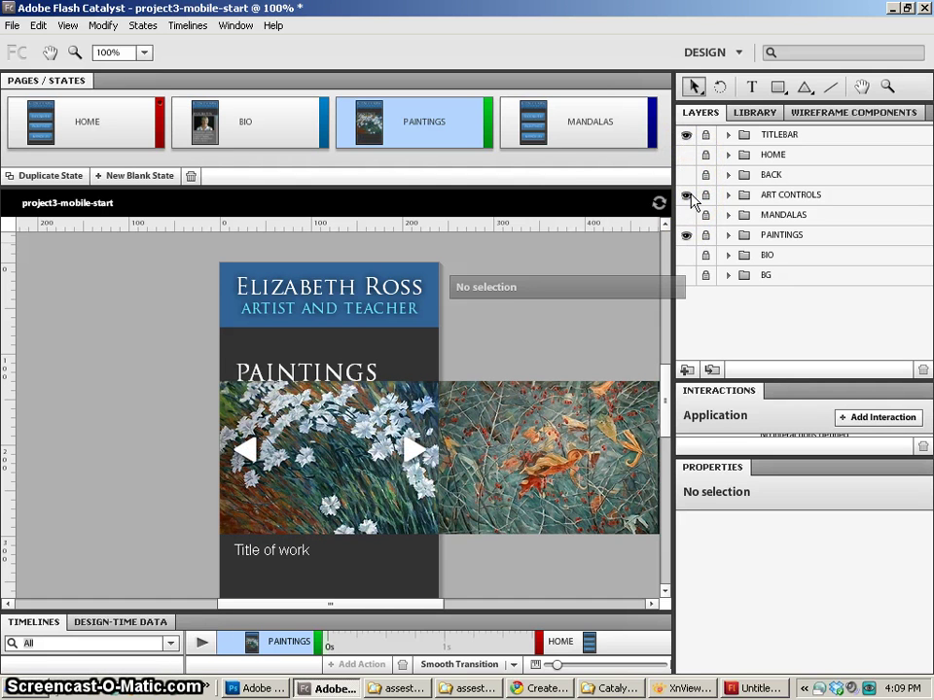
# On the MANDALAS page, hide HOME and show the mandalas gallery with its arrows.
pyautogui.click(545, 130)
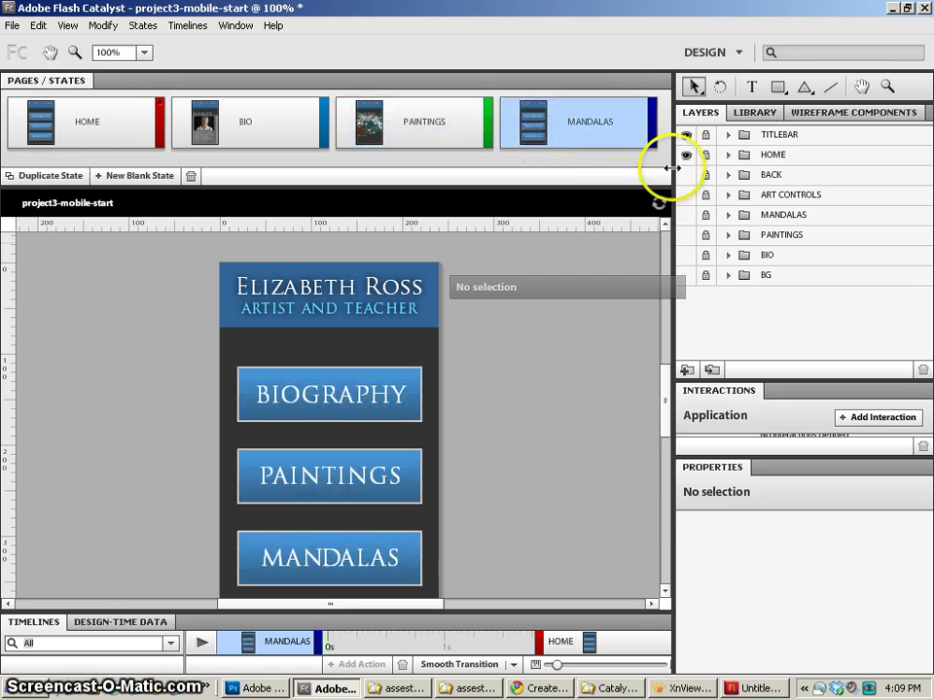
pyautogui.click(685, 155)
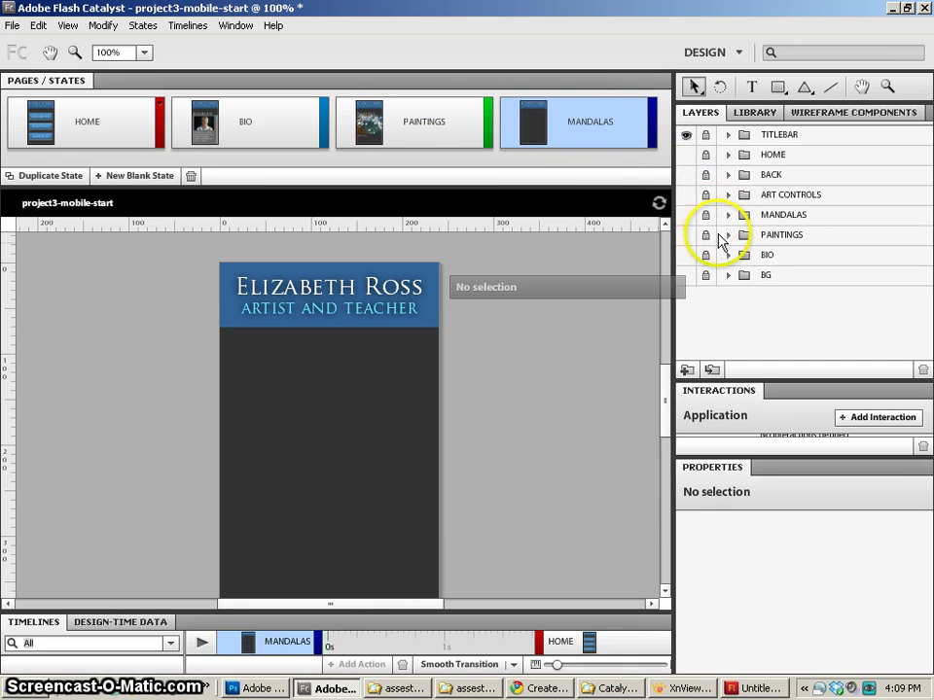
pyautogui.click(686, 214)
pyautogui.click(687, 195)
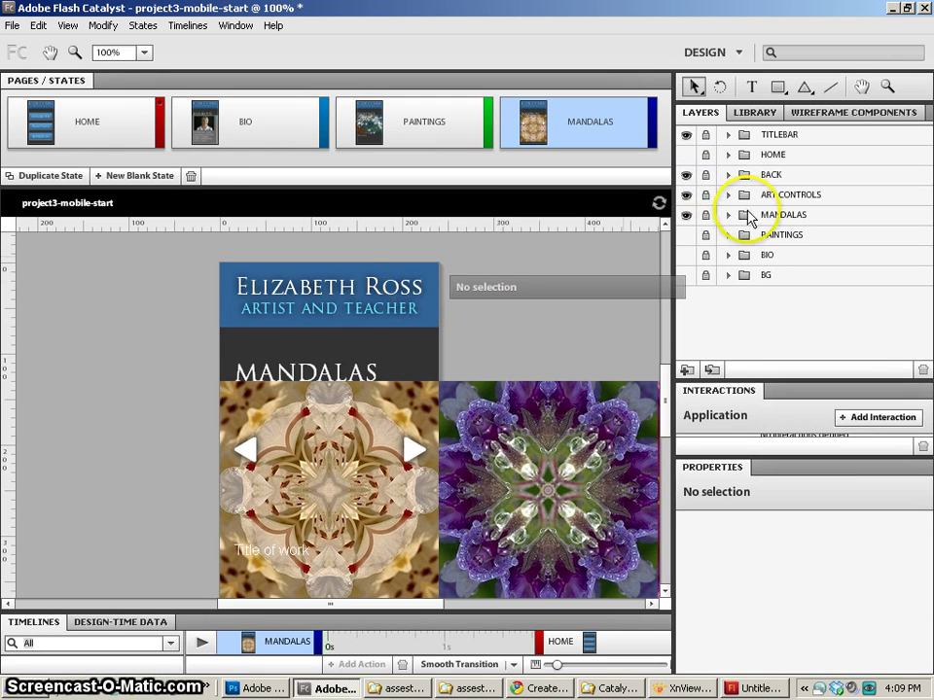
# Turn on the BACK button layer on the MANDALAS, PAINTINGS, BIO and HOME pages.
pyautogui.click(728, 175)
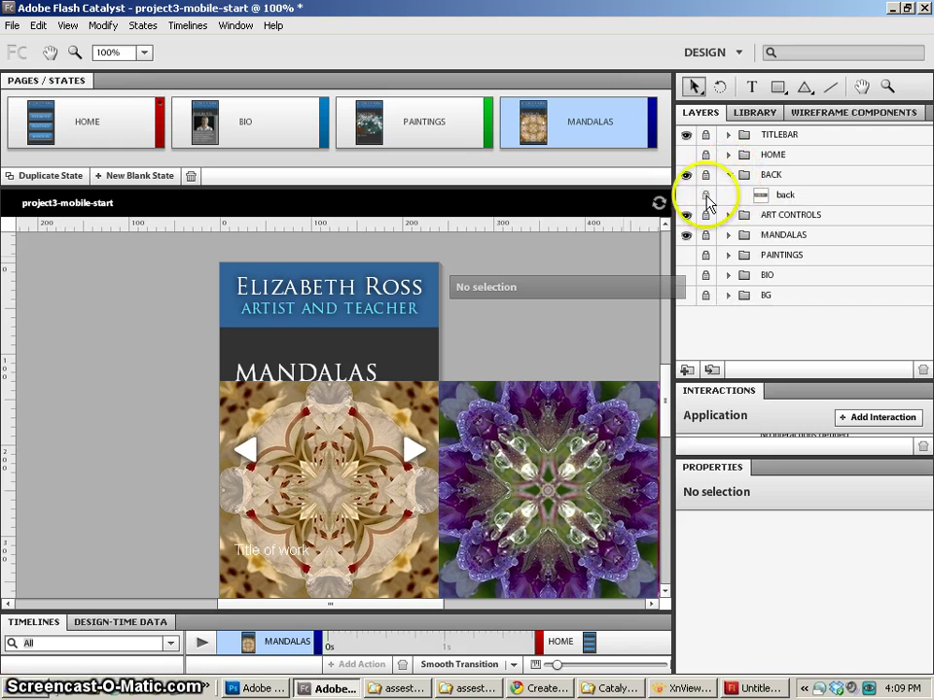
pyautogui.click(686, 194)
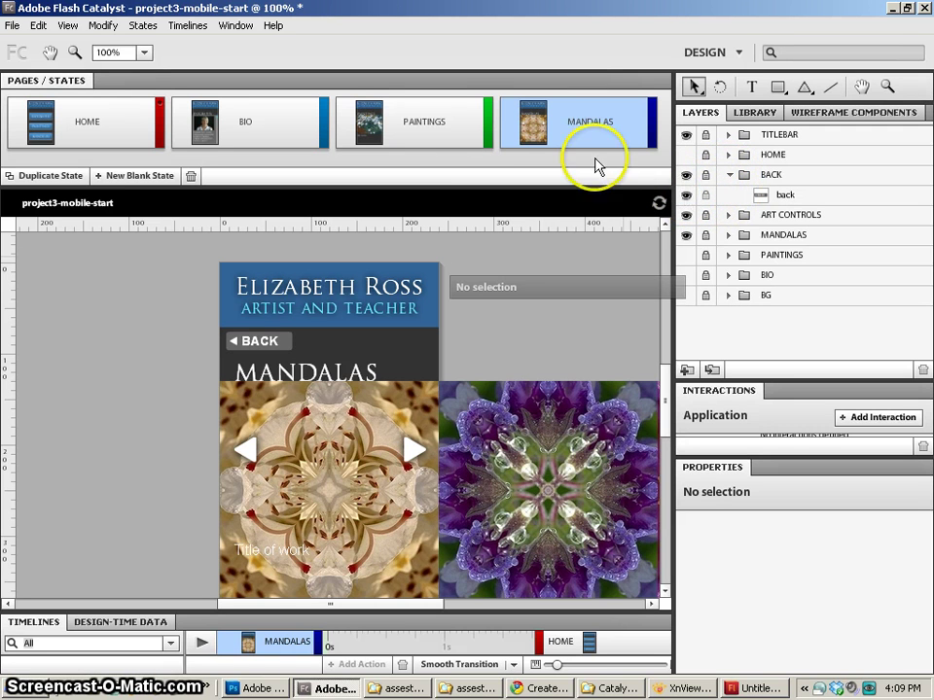
pyautogui.click(435, 136)
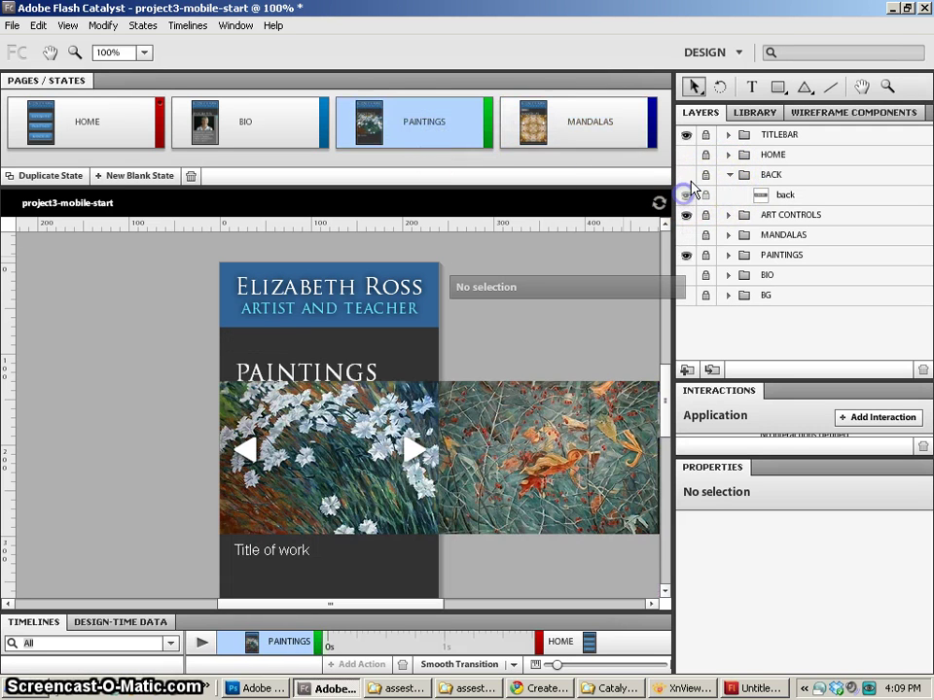
pyautogui.click(686, 181)
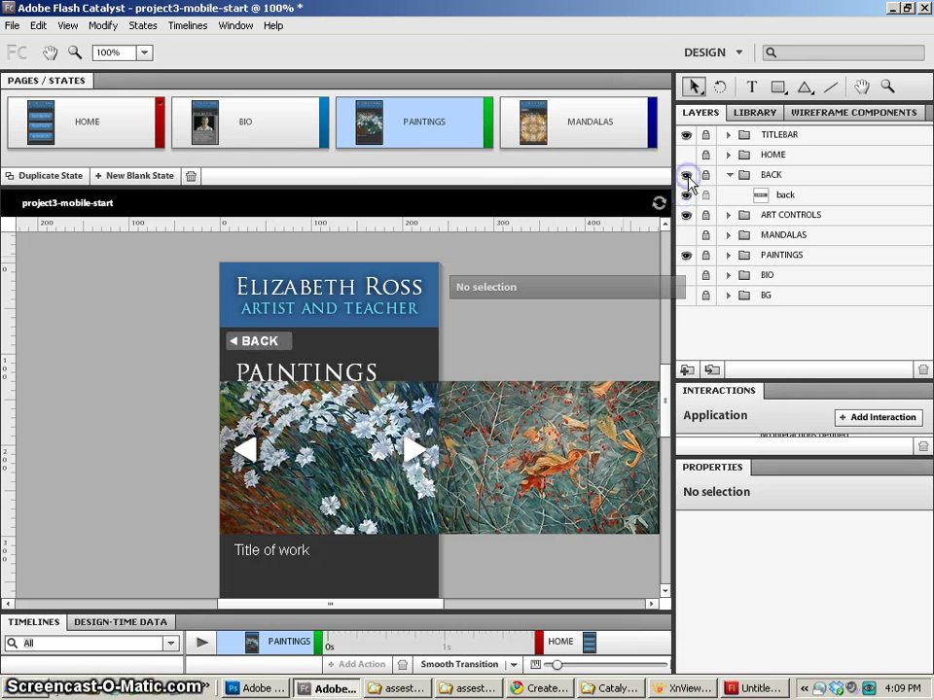
pyautogui.click(288, 131)
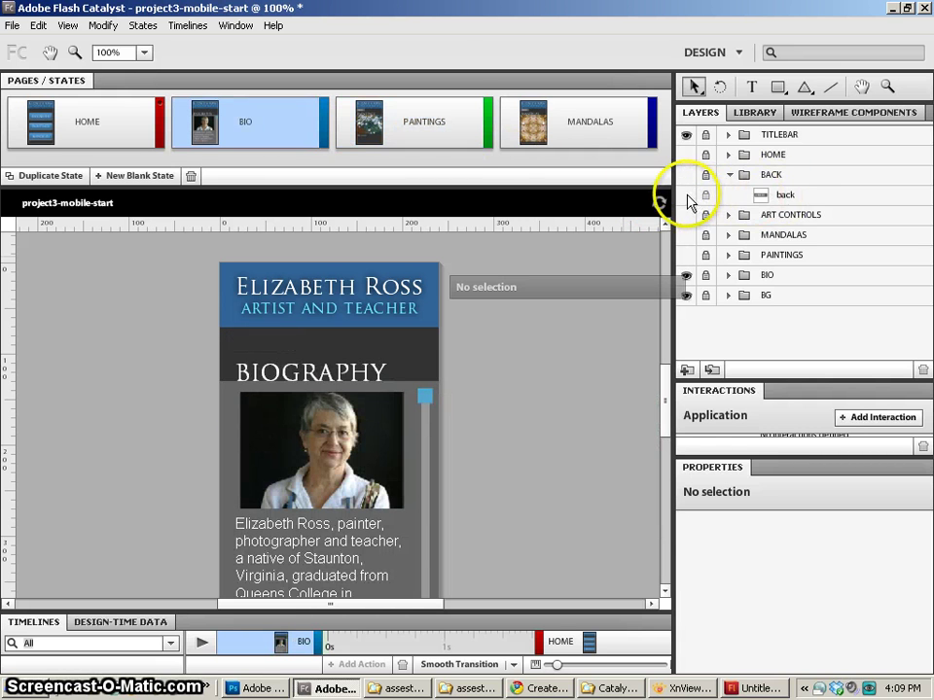
pyautogui.click(686, 176)
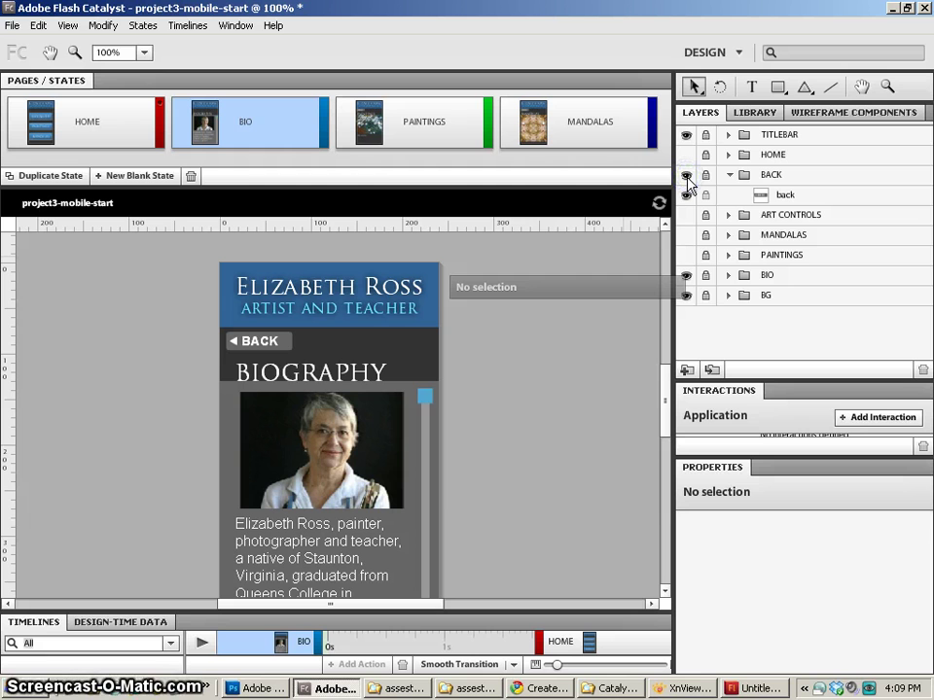
pyautogui.click(117, 114)
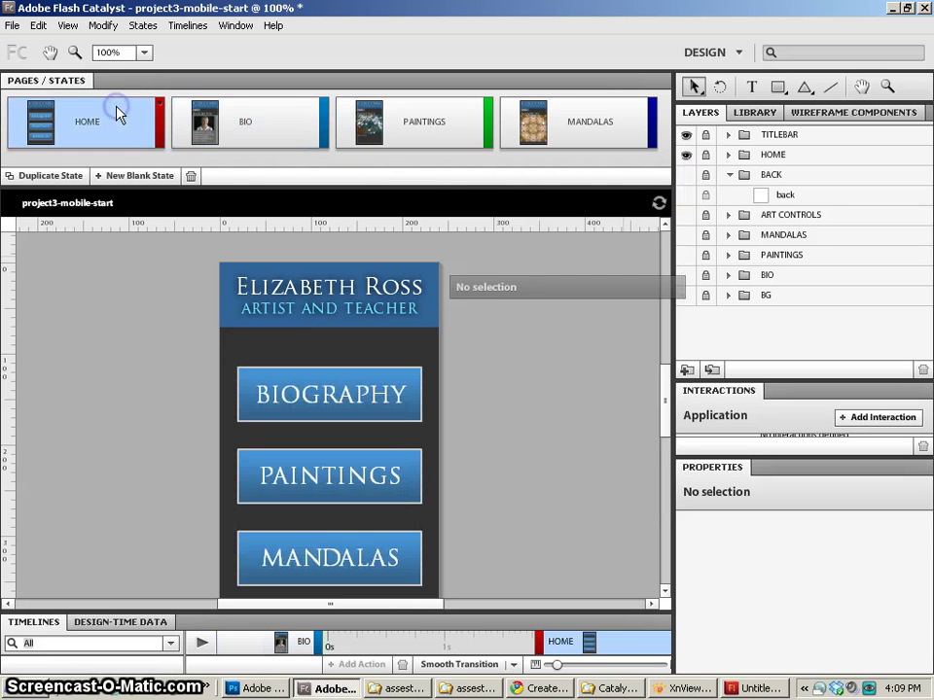
pyautogui.click(687, 175)
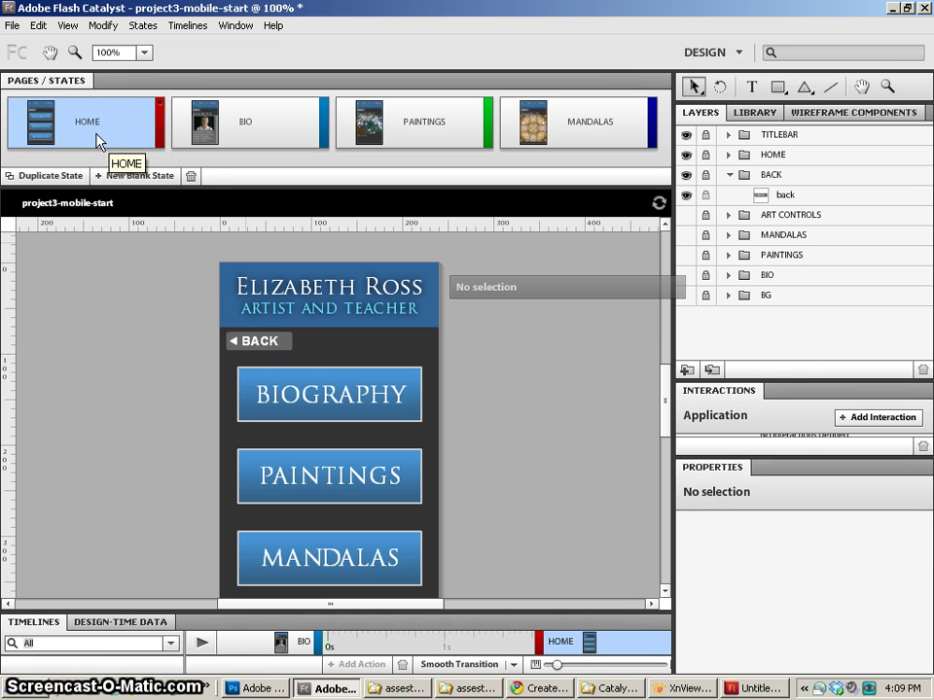
# Review the BIO, PAINTINGS and MANDALAS pages to check their content.
pyautogui.click(202, 119)
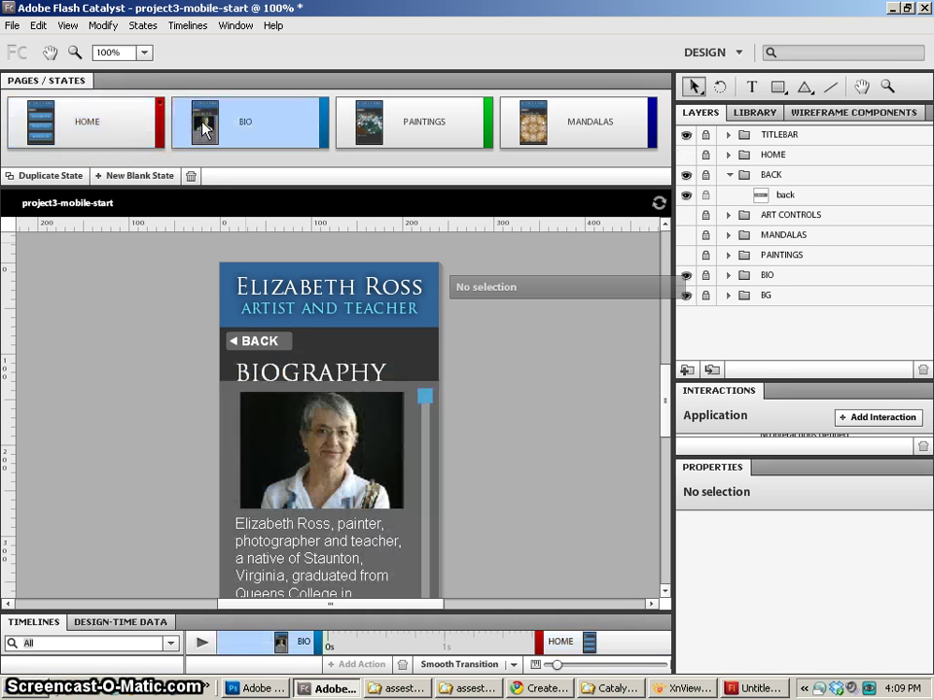
pyautogui.click(394, 136)
pyautogui.click(537, 140)
pyautogui.press('h')
pyautogui.moveTo(438, 369); pyautogui.dragTo(429, 344)
pyautogui.press('v')
pyautogui.moveTo(389, 375); pyautogui.dragTo(262, 527)
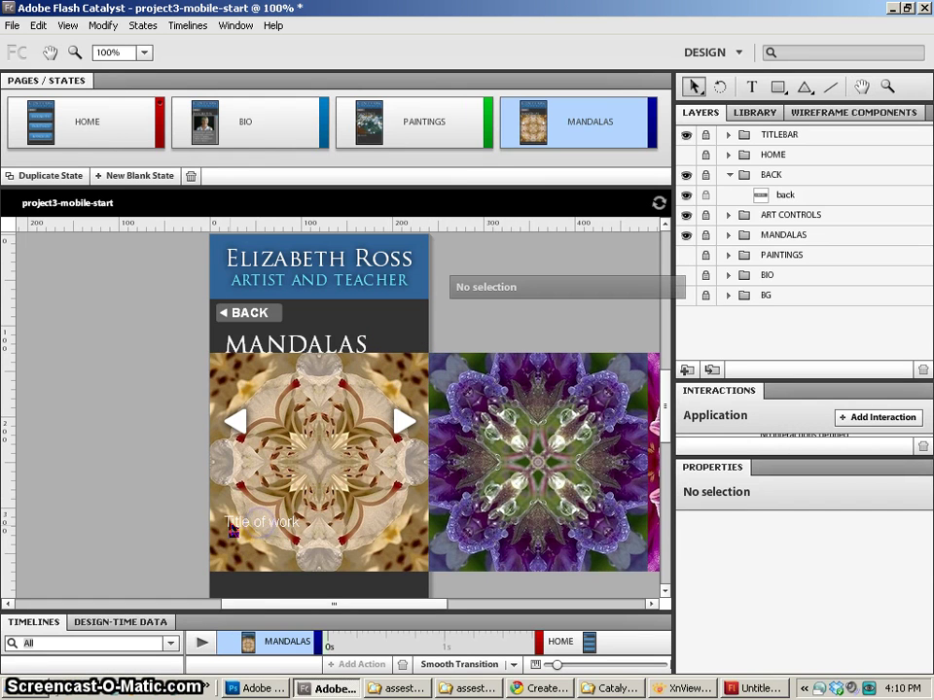
pyautogui.click(427, 121)
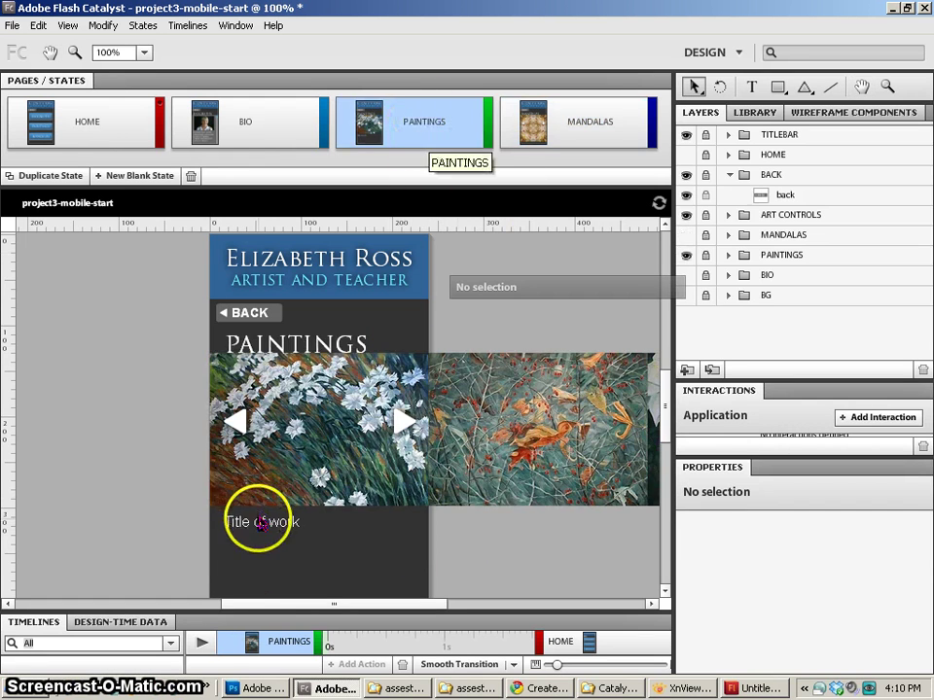
pyautogui.click(235, 423)
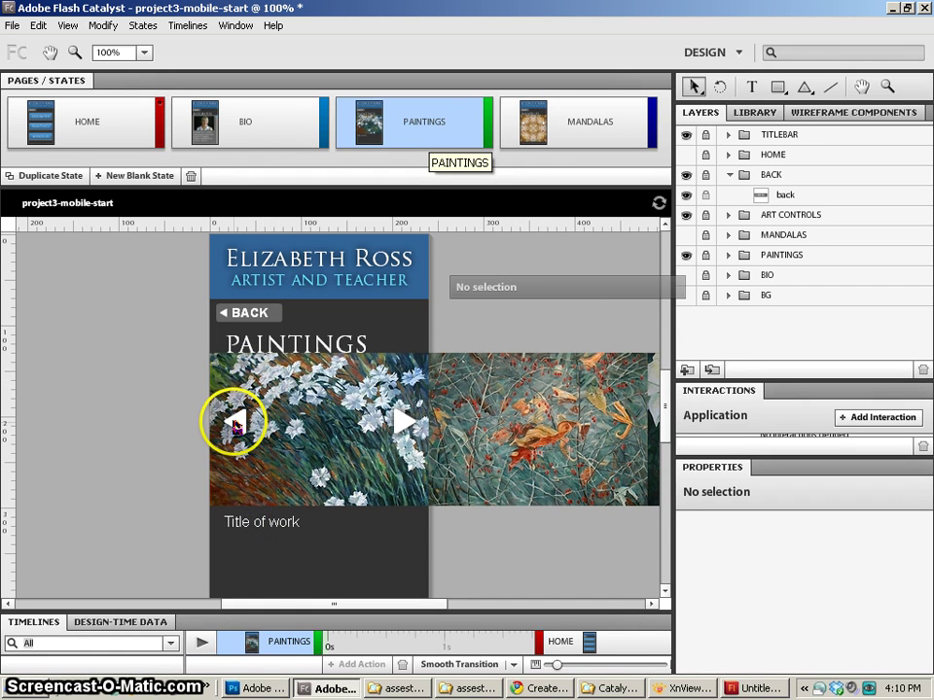
pyautogui.click(178, 112)
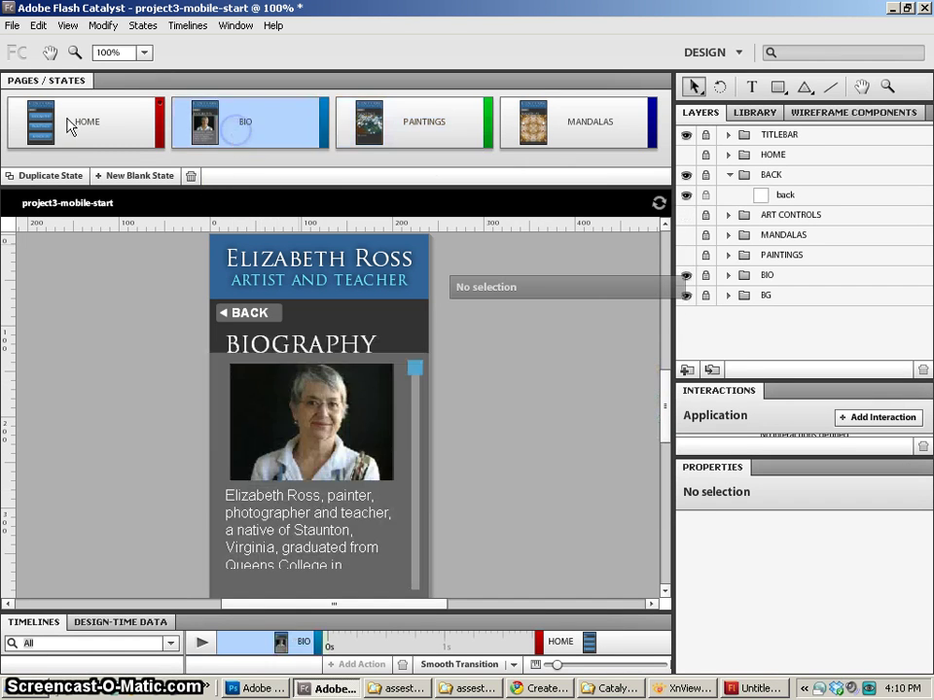
# On the Home page, unlock the HOME and BACK layers and drag the BACK graphic off the artboard.
pyautogui.click(57, 125)
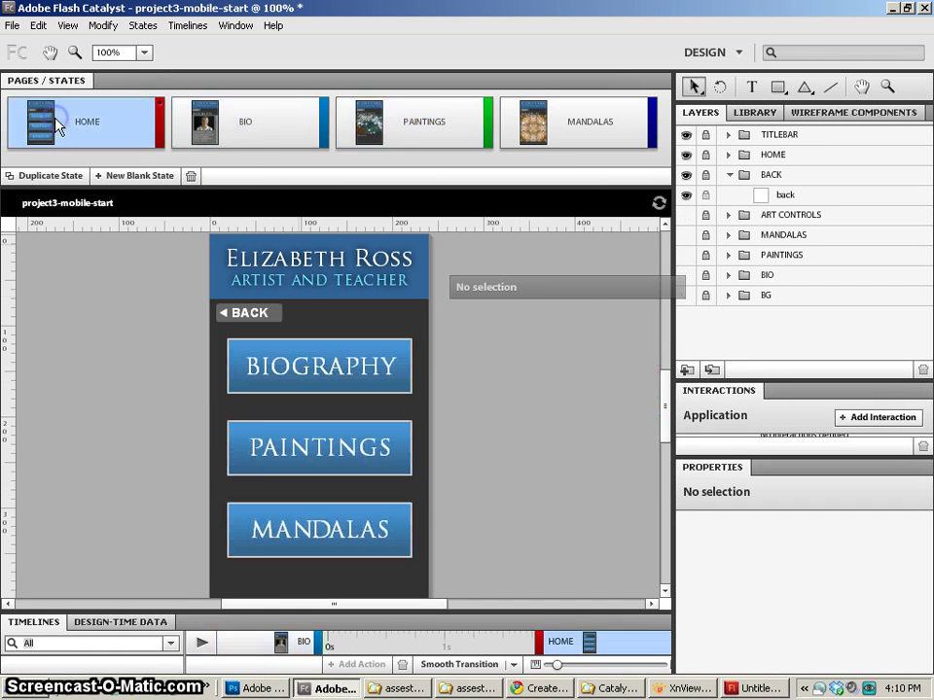
pyautogui.click(706, 155)
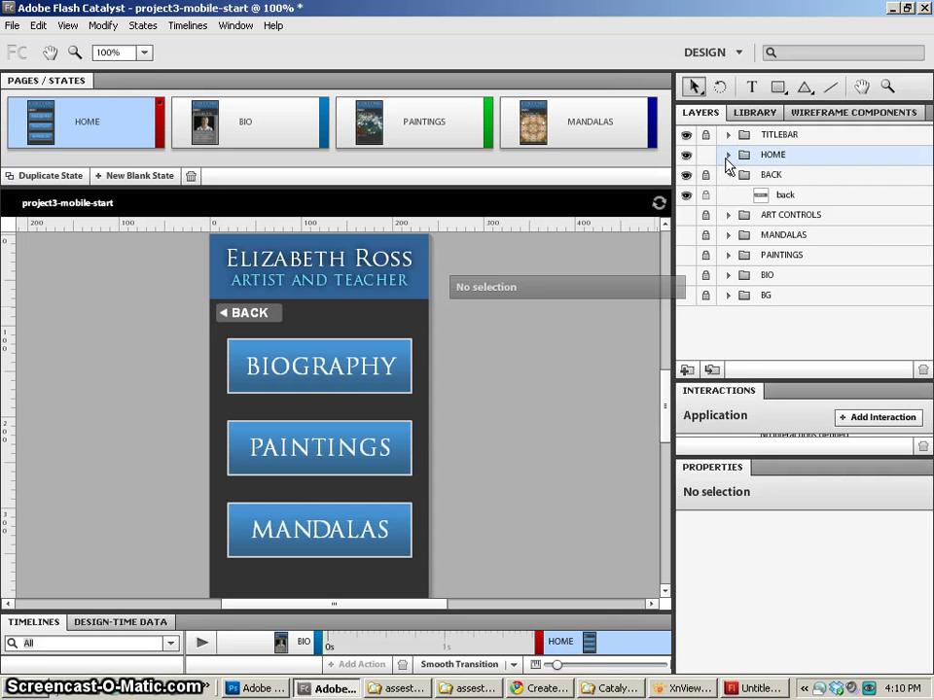
pyautogui.click(728, 155)
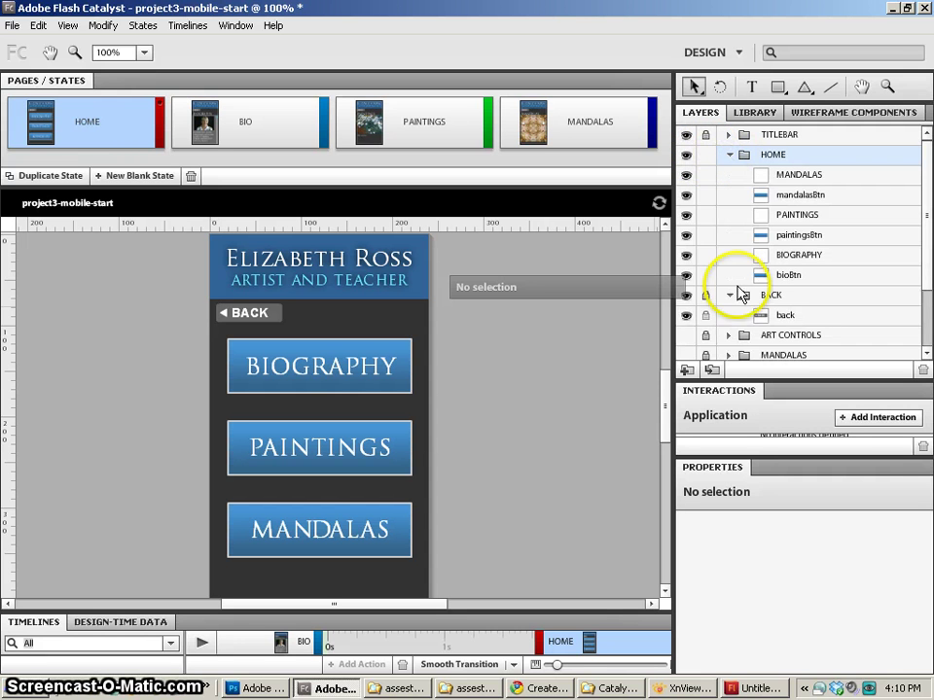
pyautogui.click(706, 295)
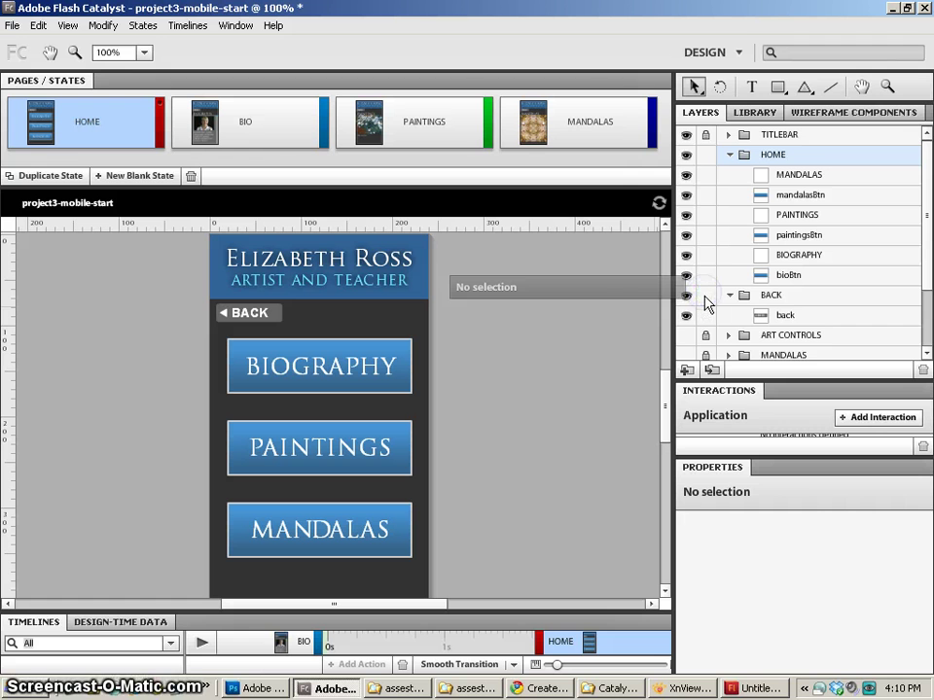
pyautogui.click(255, 313)
pyautogui.moveTo(272, 319); pyautogui.dragTo(187, 315)
# Convert the BIOGRAPHY text and its bioBtn graphic into a Button component.
pyautogui.click(241, 387)
pyautogui.click(306, 446)
pyautogui.click(278, 437)
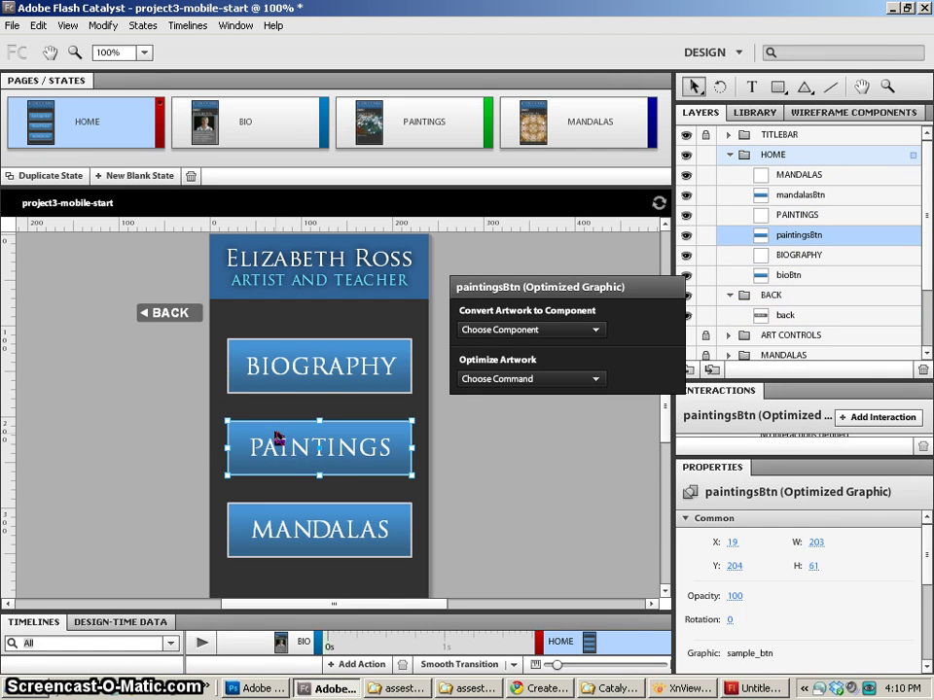
pyautogui.moveTo(208, 334); pyautogui.dragTo(433, 402)
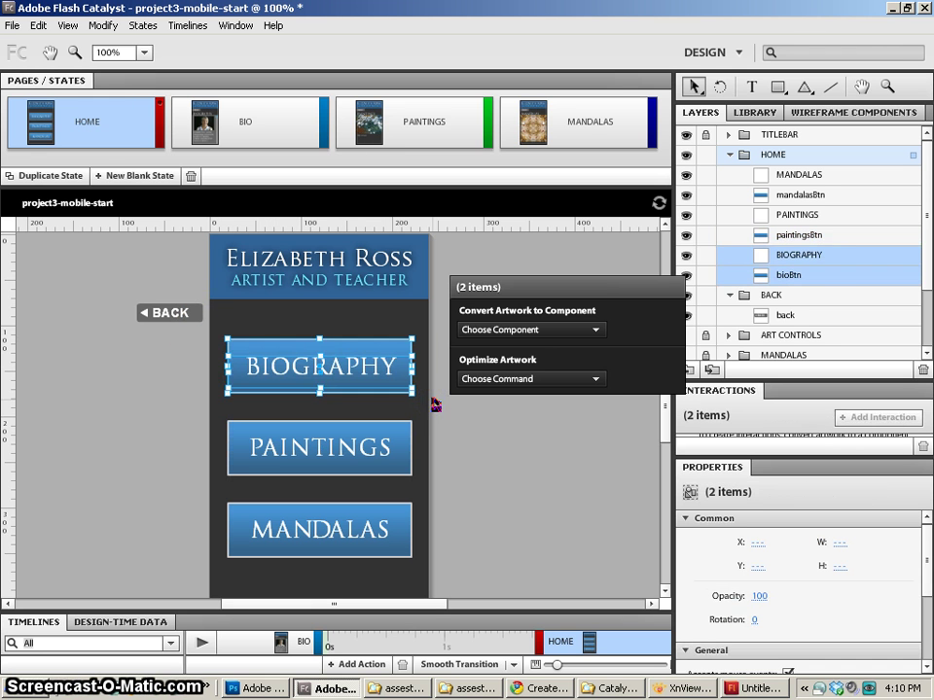
pyautogui.click(520, 330)
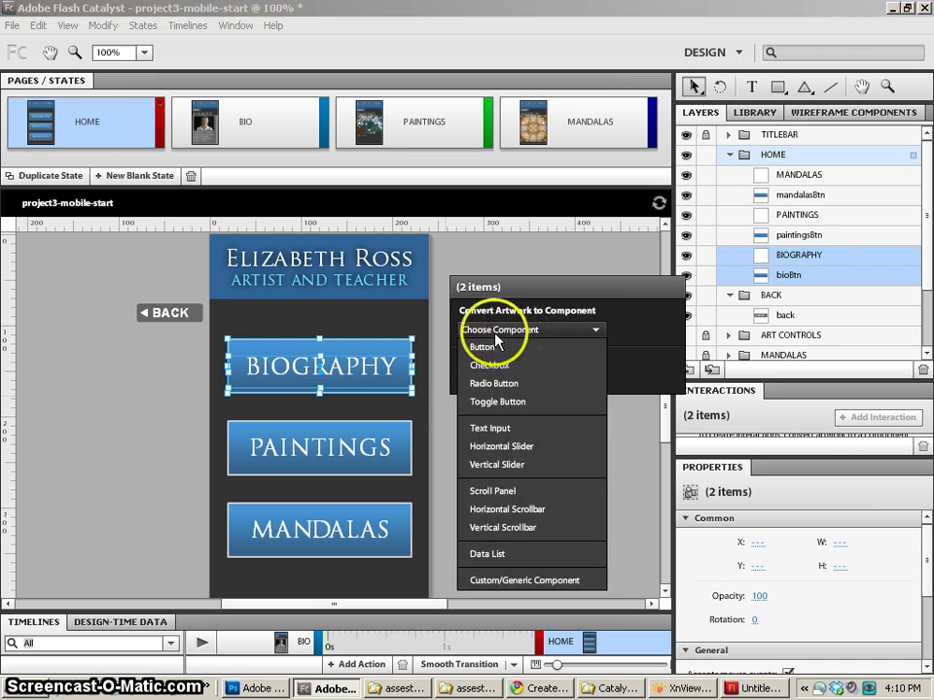
pyautogui.click(481, 347)
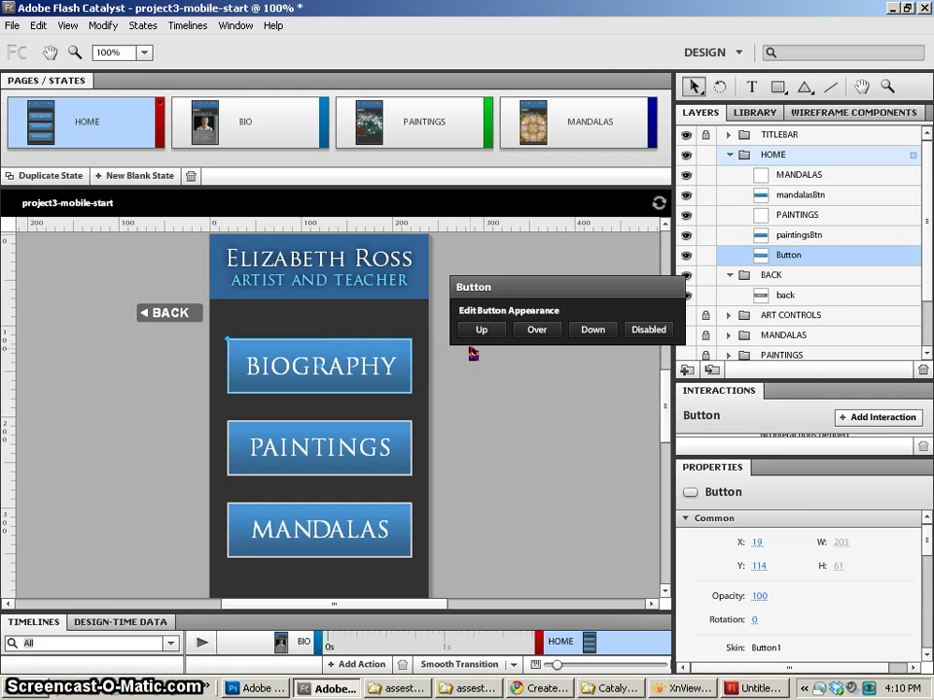
pyautogui.click(285, 374)
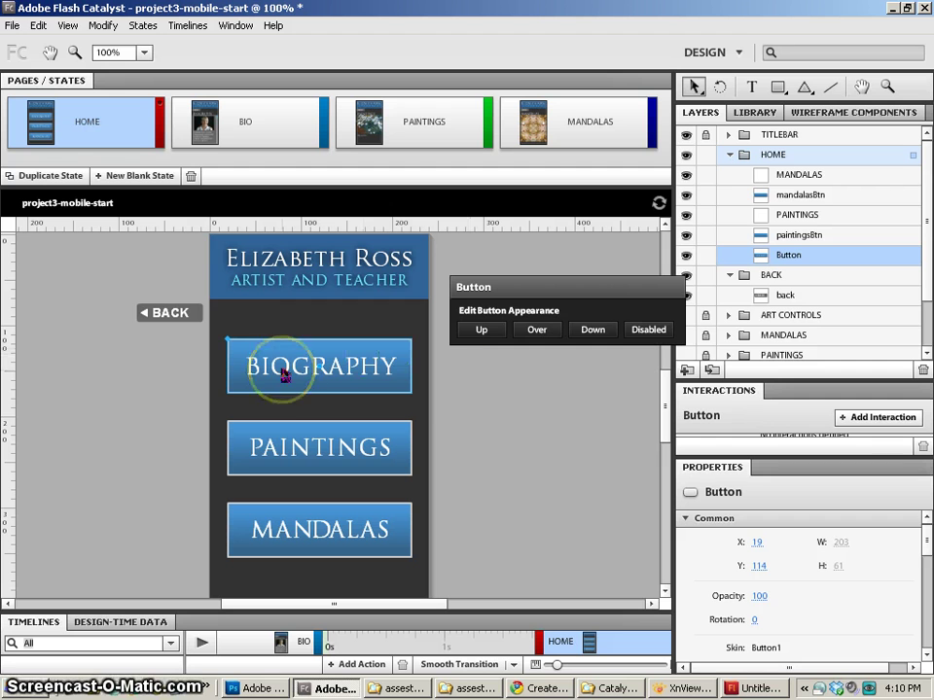
# In the button's Over state, rotate the bioBtn background 180° with the Transform tool.
pyautogui.doubleClick(285, 374)
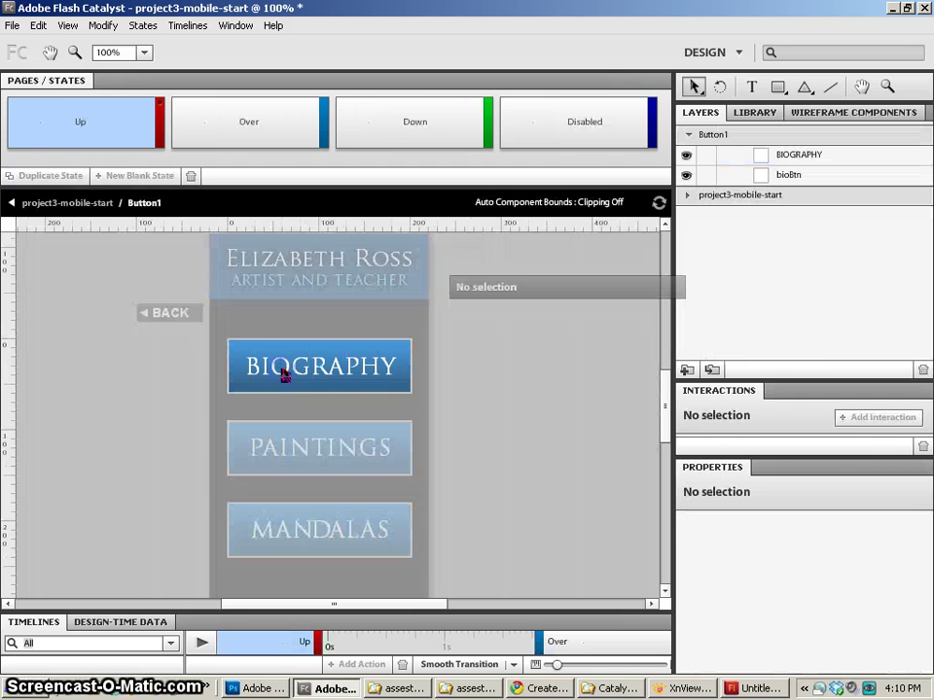
pyautogui.click(285, 373)
pyautogui.click(284, 369)
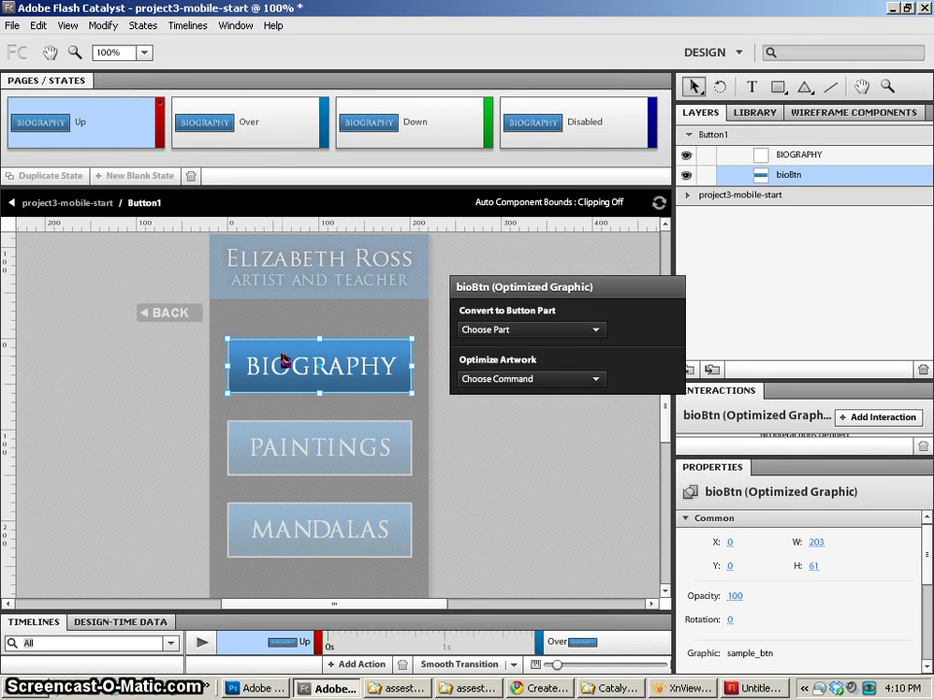
pyautogui.click(204, 126)
pyautogui.click(718, 86)
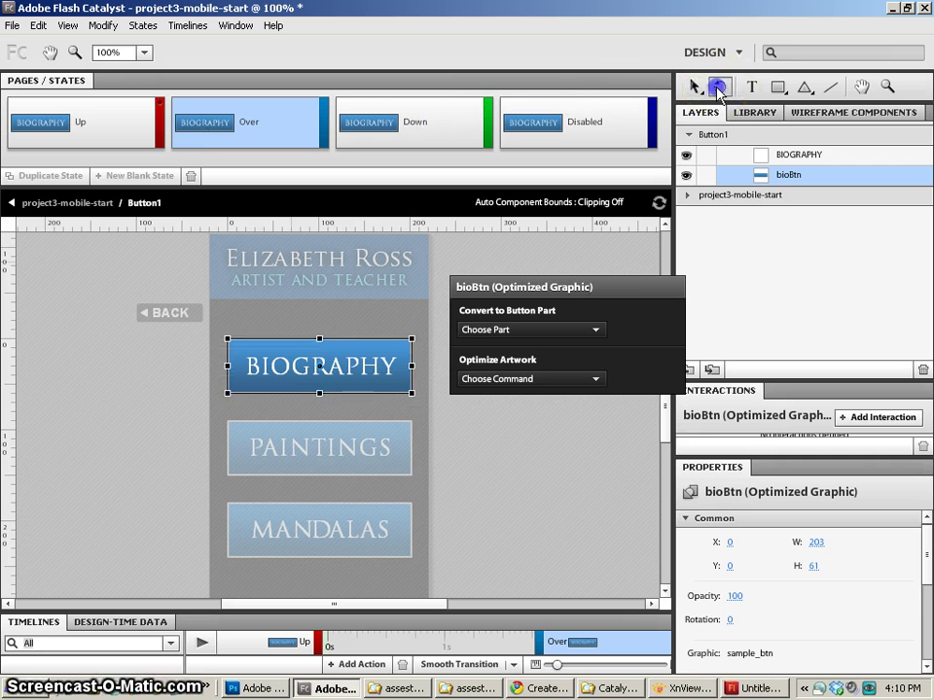
pyautogui.click(348, 359)
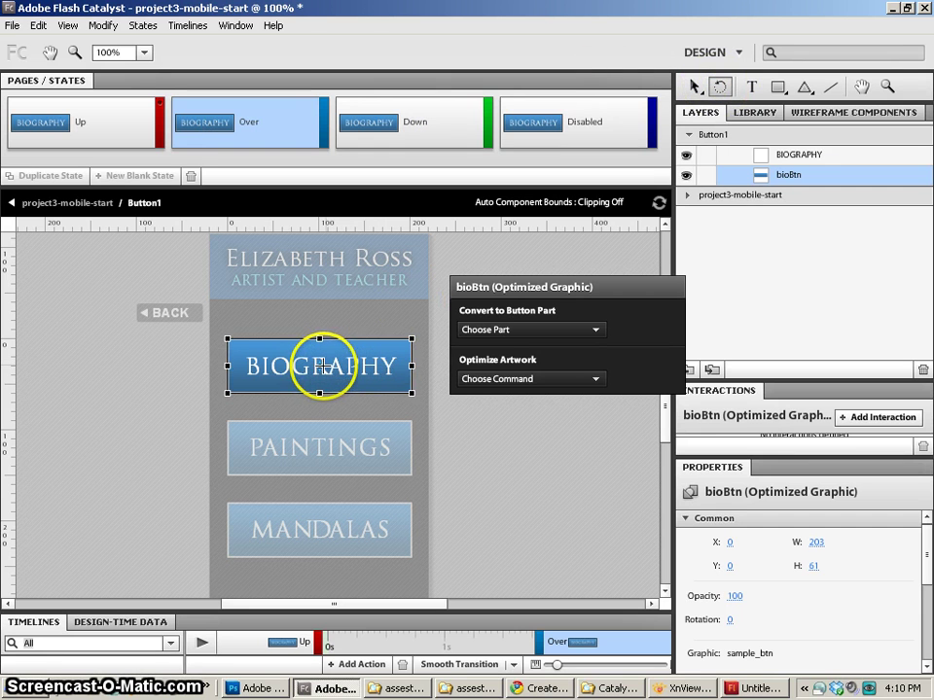
pyautogui.moveTo(365, 365)
pyautogui.mouseDown()
pyautogui.moveTo(385, 380)
pyautogui.moveTo(368, 367)
pyautogui.mouseUp()
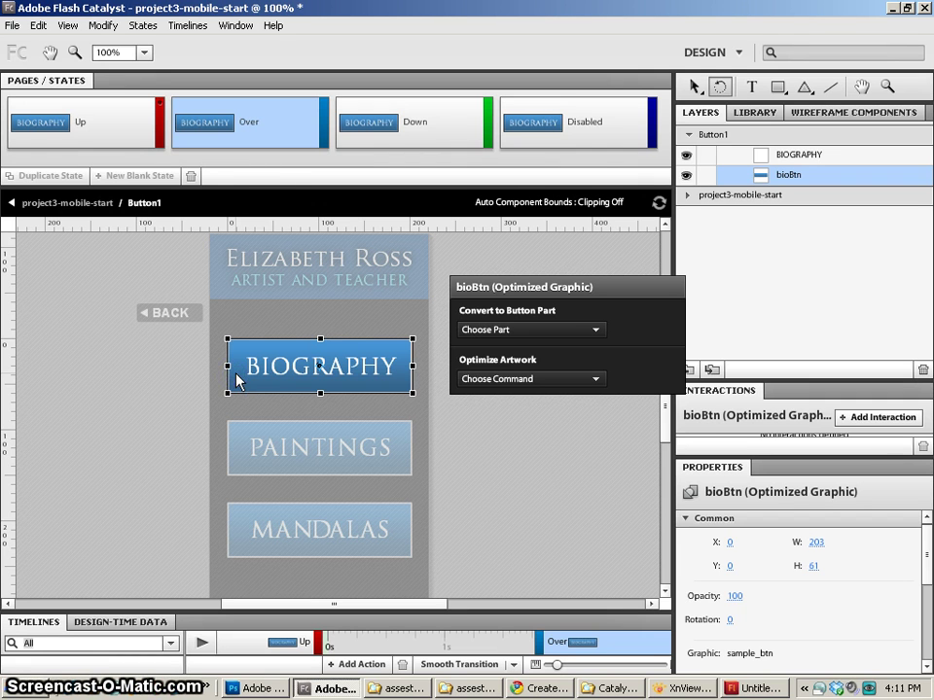
# Compare the Up, Over and Down states to confirm only Over is flipped.
pyautogui.click(88, 131)
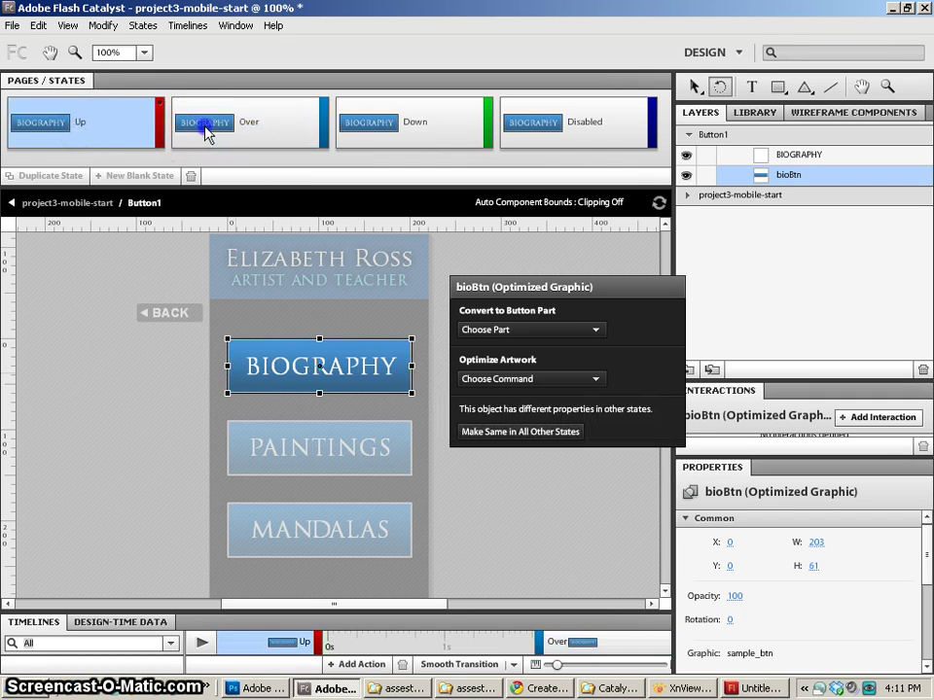
pyautogui.click(204, 134)
pyautogui.click(104, 129)
pyautogui.click(180, 130)
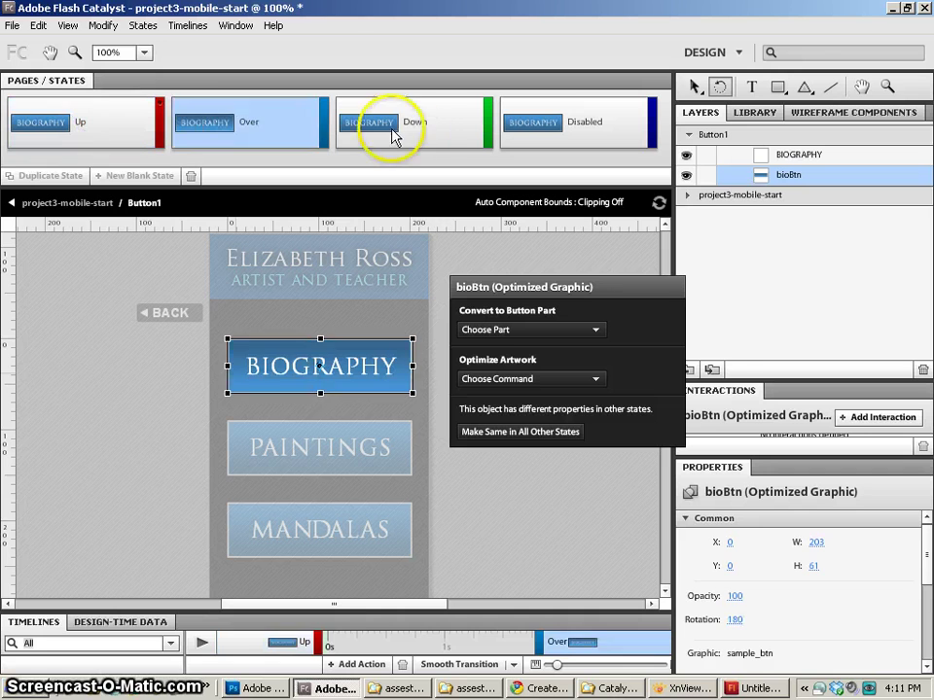
pyautogui.click(383, 134)
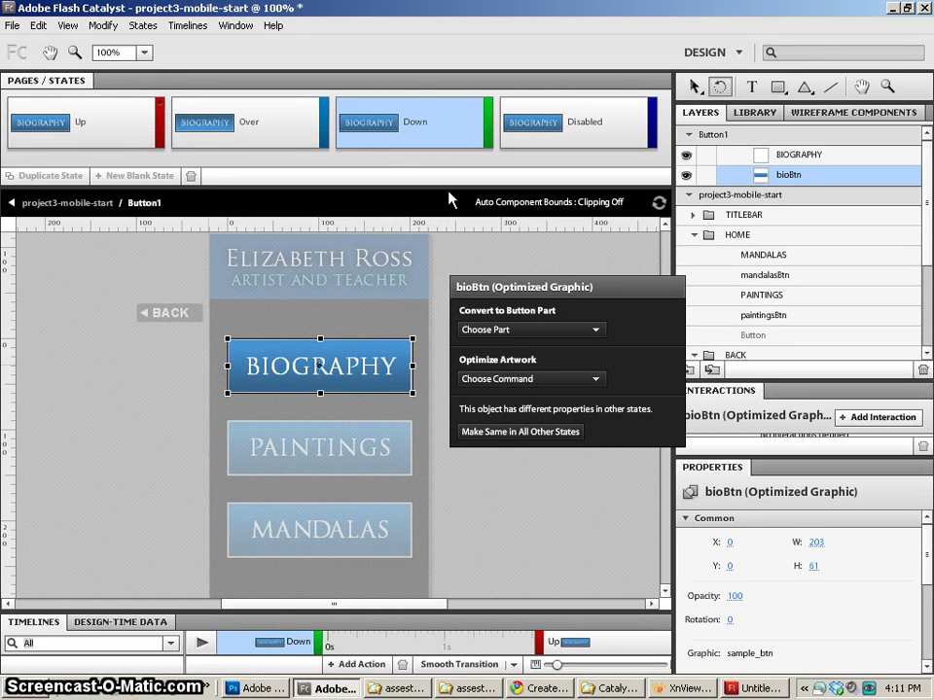
pyautogui.click(264, 133)
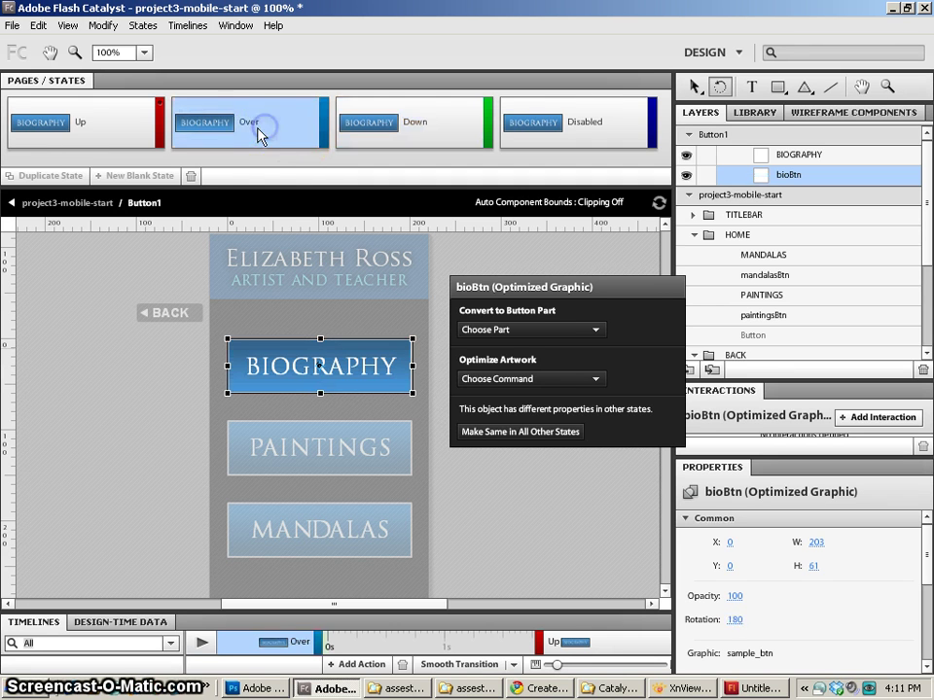
pyautogui.click(73, 129)
# Back on the main page, select the PAINTINGS and MANDALAS buttons, delete them, then undo.
pyautogui.click(53, 206)
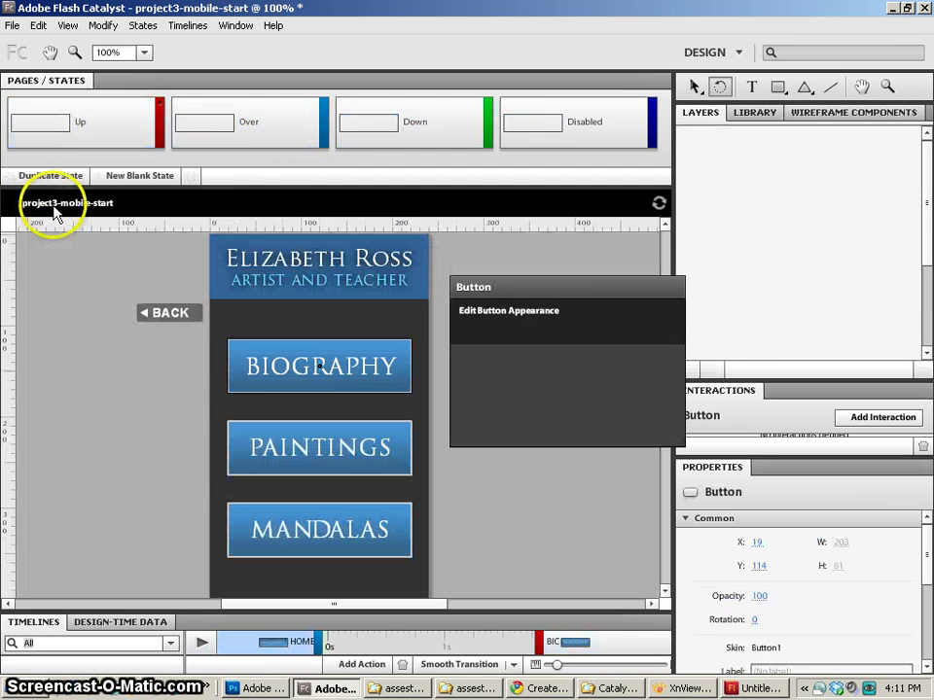
pyautogui.click(693, 87)
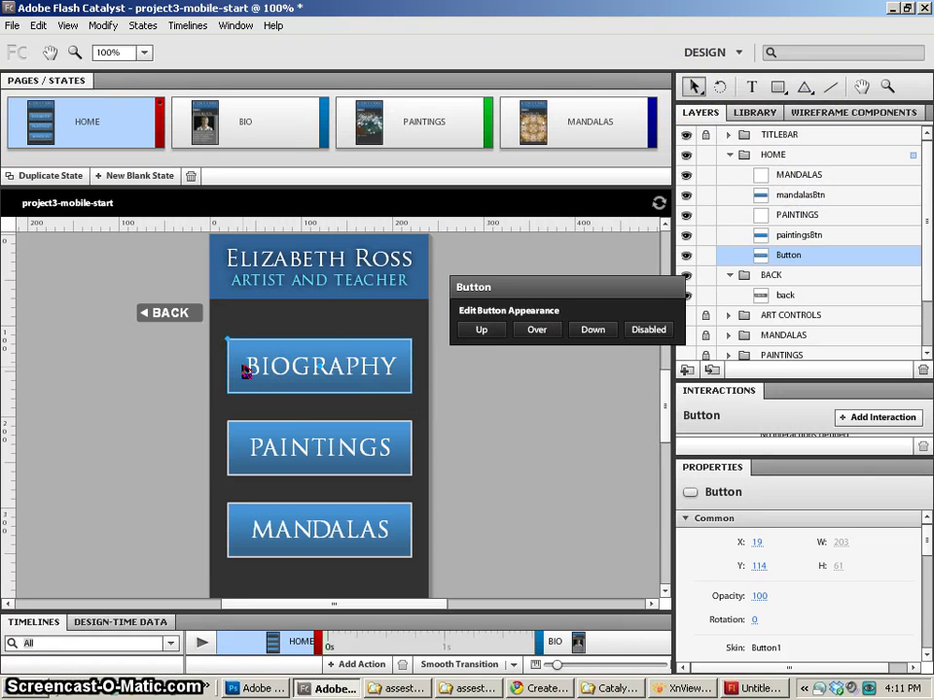
pyautogui.click(287, 456)
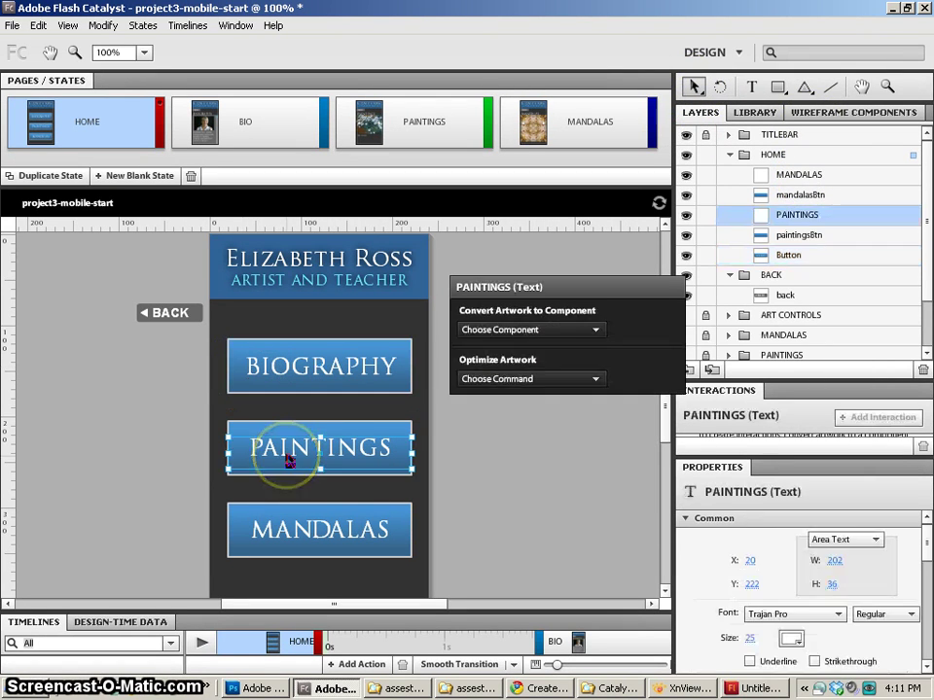
pyautogui.moveTo(160, 412)
pyautogui.mouseDown()
pyautogui.moveTo(233, 471)
pyautogui.moveTo(438, 552)
pyautogui.moveTo(463, 581)
pyautogui.mouseUp()
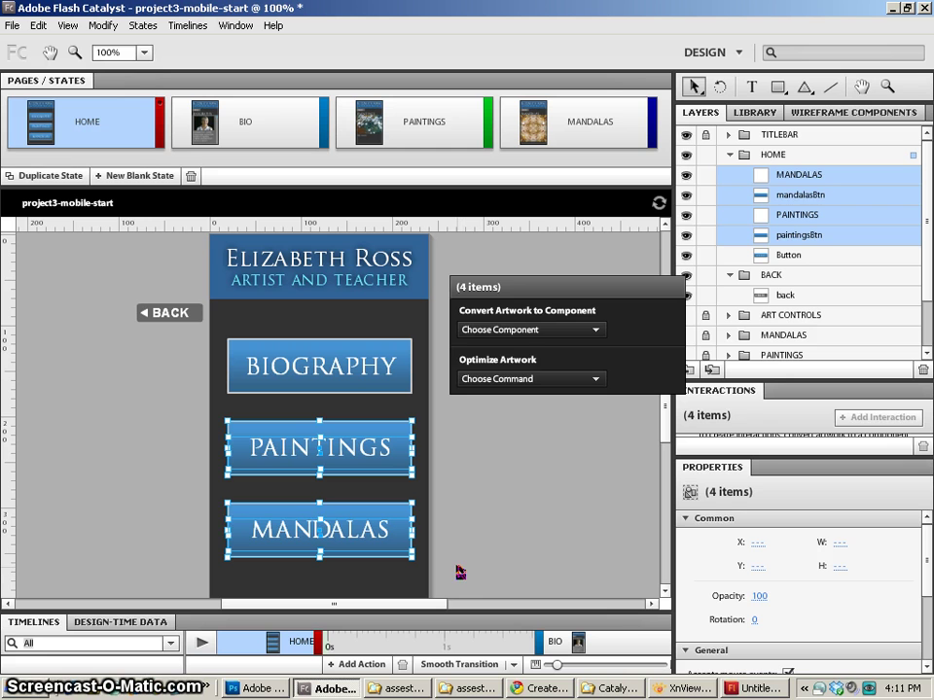
pyautogui.press('Delete')
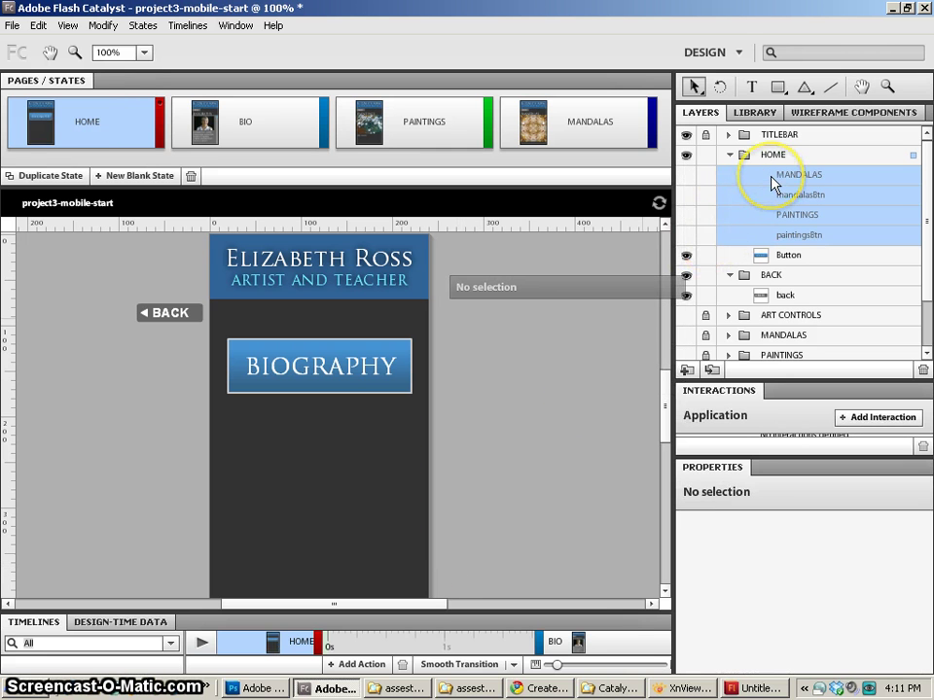
pyautogui.hotkey('ctrl', 'z')
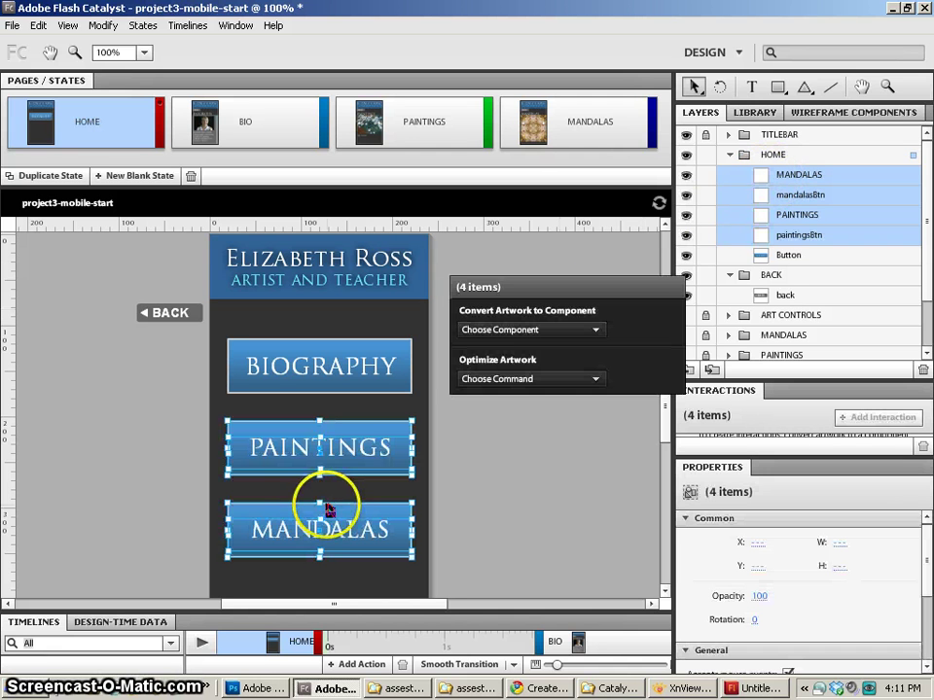
# Delete the four PAINTINGS and MANDALAS text and graphic layers from the Layers panel.
pyautogui.rightClick(377, 453)
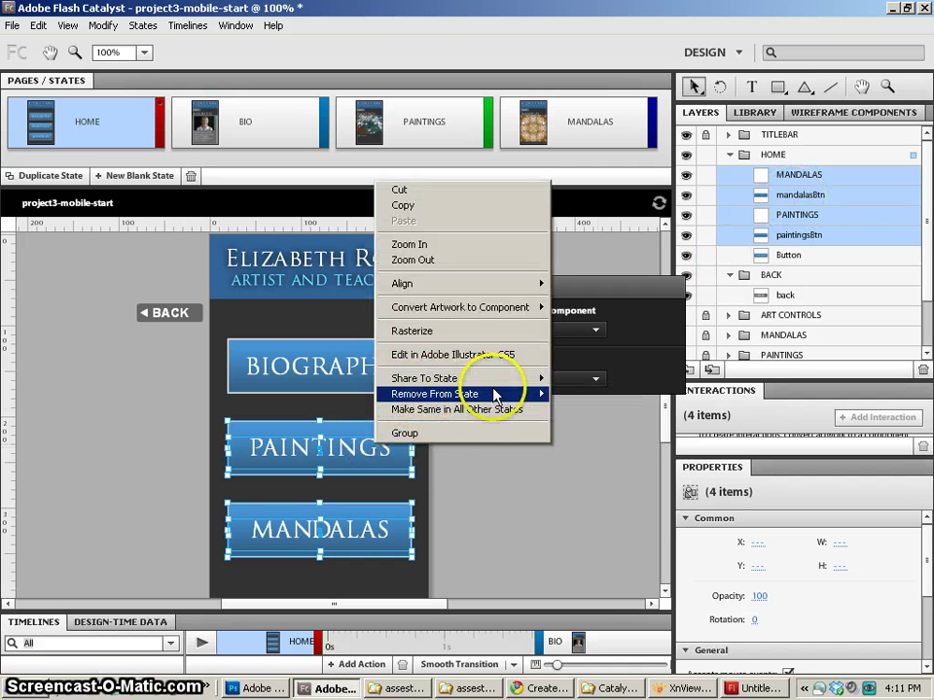
pyautogui.moveTo(447, 394)
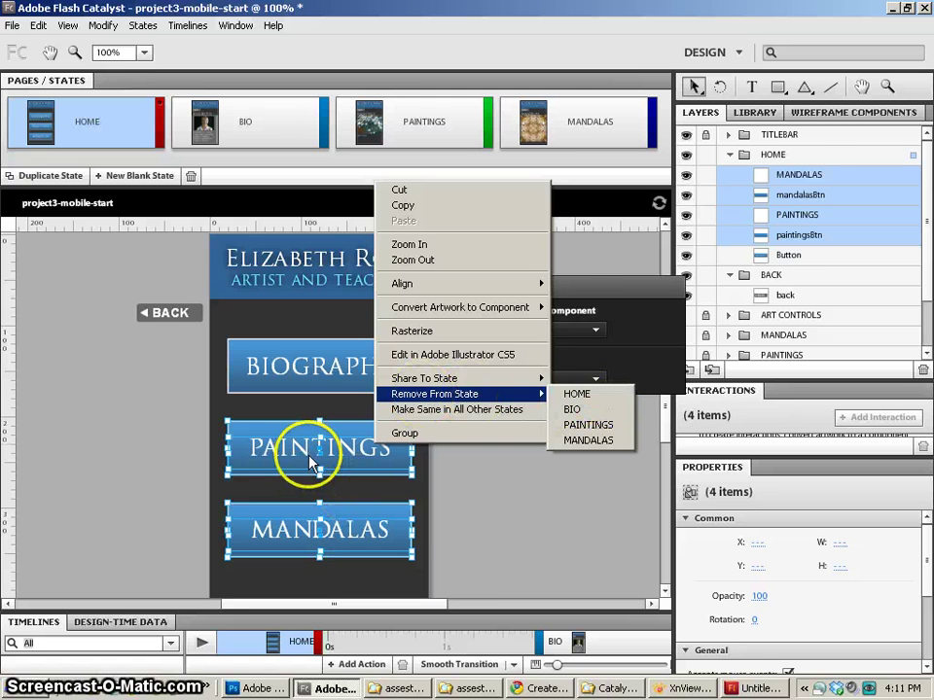
pyautogui.click(369, 464)
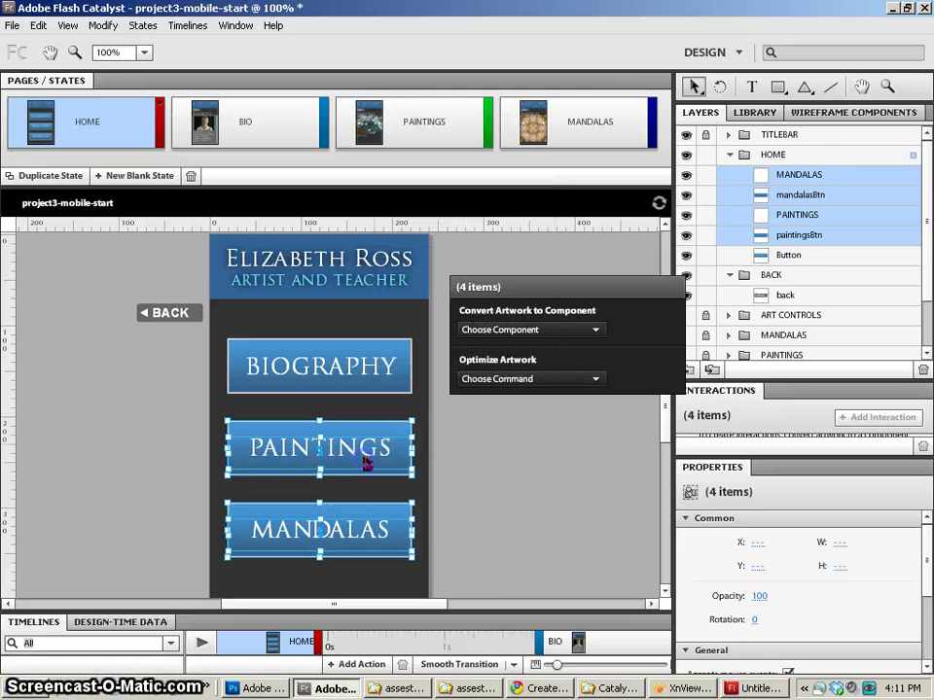
pyautogui.rightClick(796, 180)
pyautogui.click(686, 212)
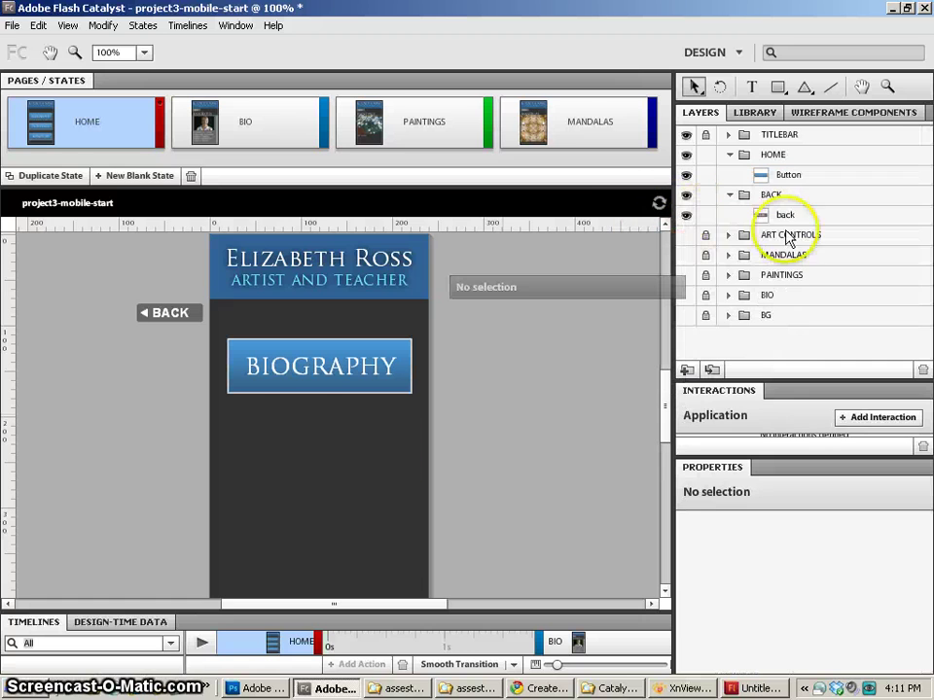
# Inside the BIOGRAPHY button, make the BIOGRAPHY text the button's Label part.
pyautogui.click(298, 381)
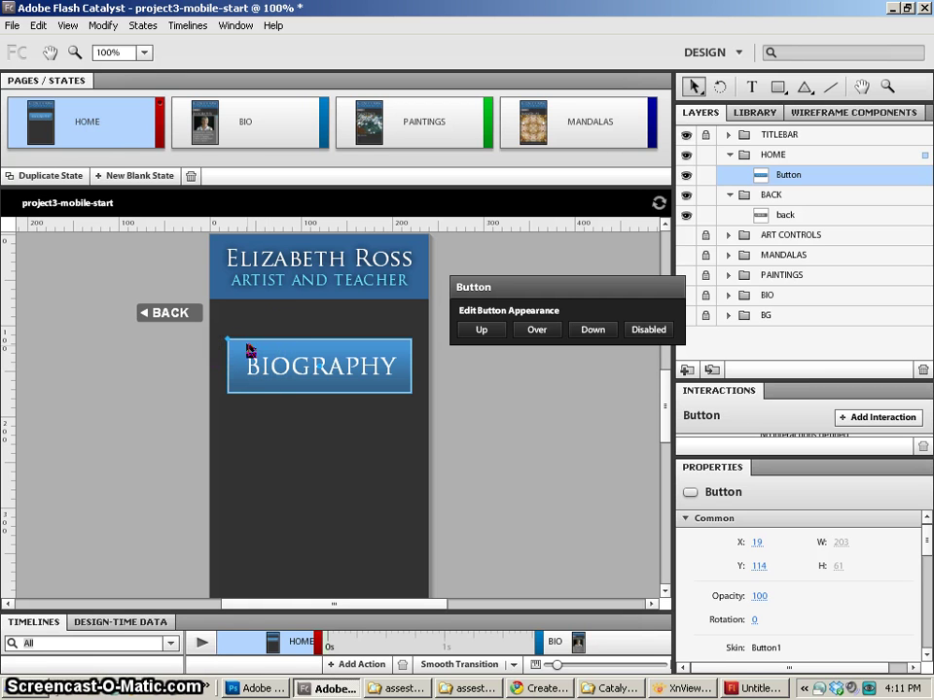
pyautogui.doubleClick(346, 358)
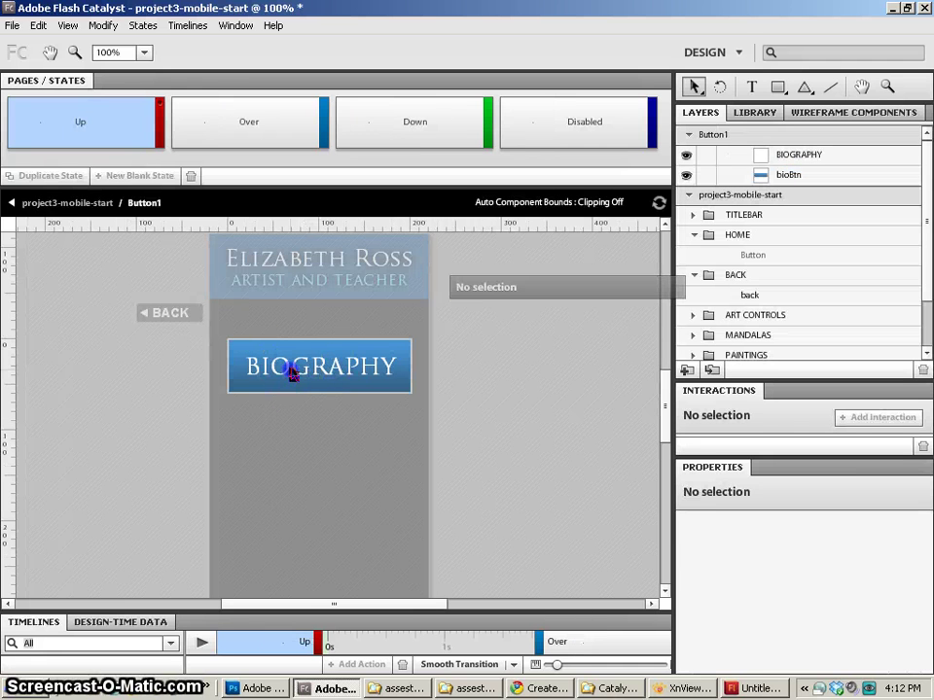
pyautogui.click(291, 373)
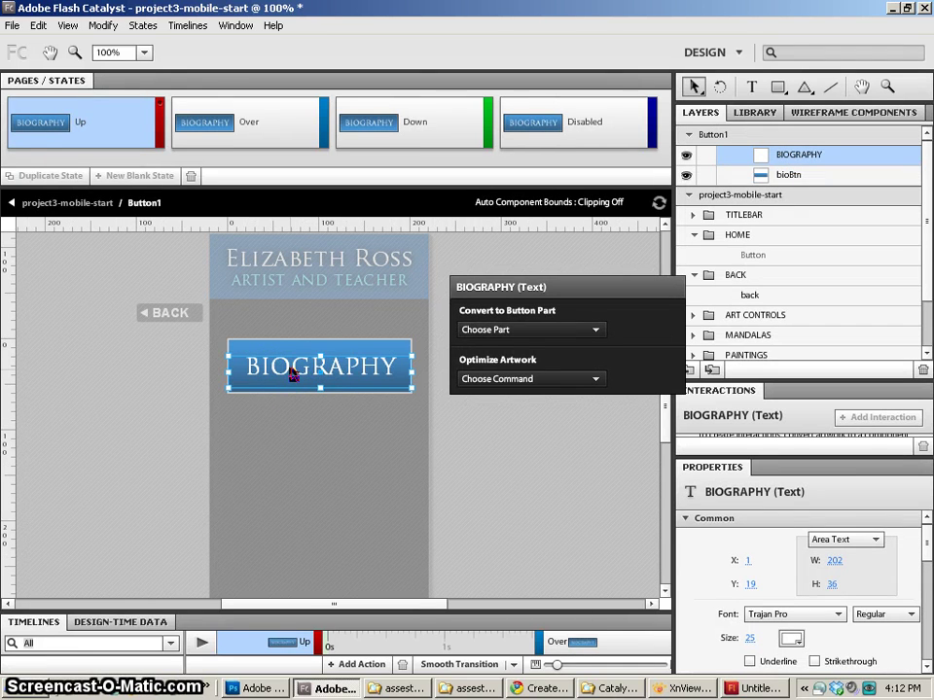
pyautogui.click(533, 330)
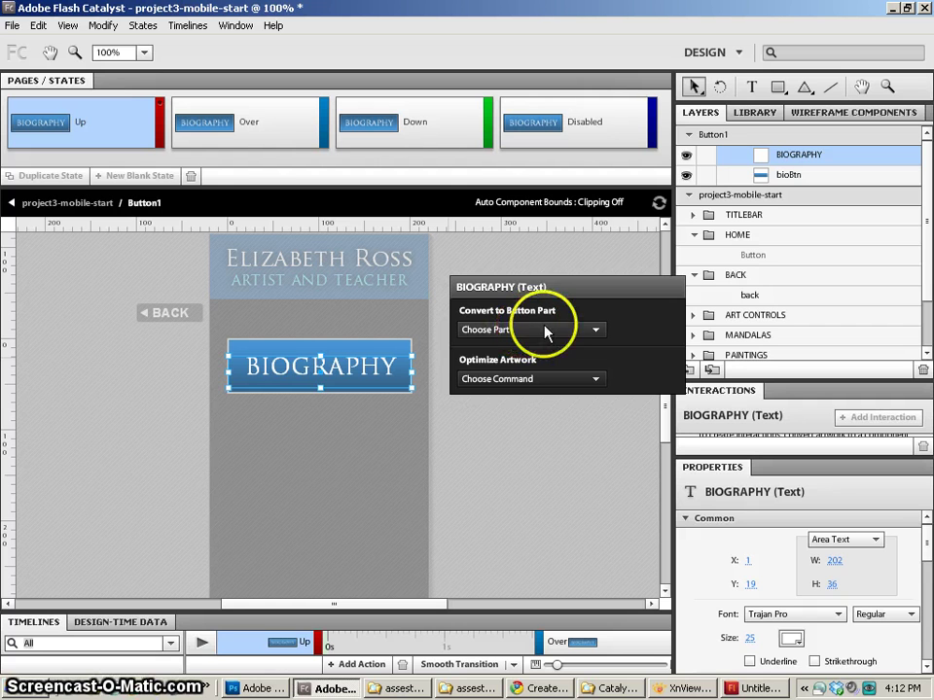
pyautogui.click(491, 347)
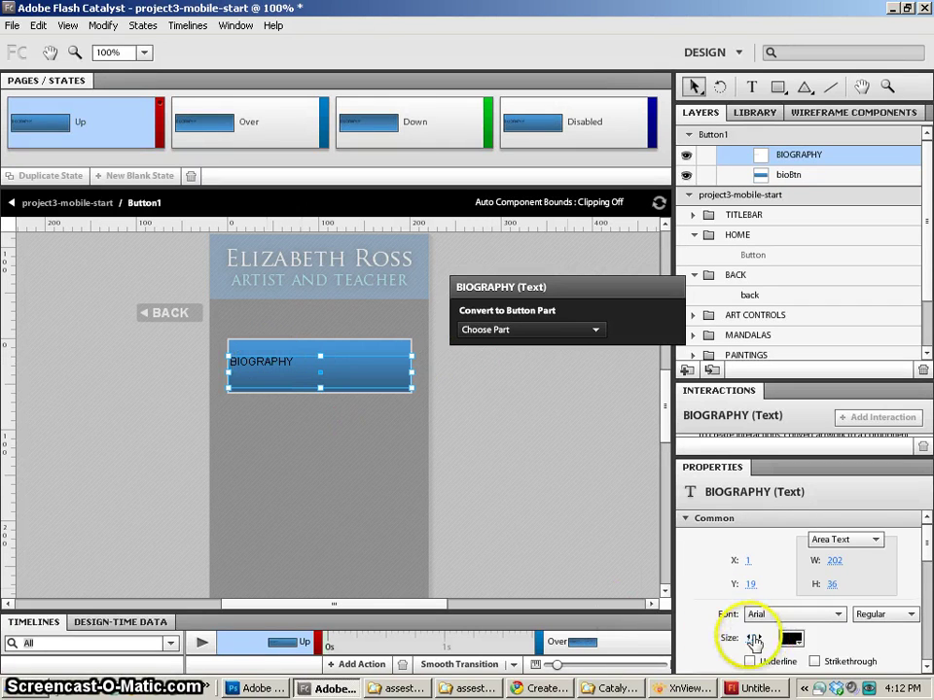
# Make the label white, enlarge it to size 24, and set the font to Trajan Pro.
pyautogui.click(788, 639)
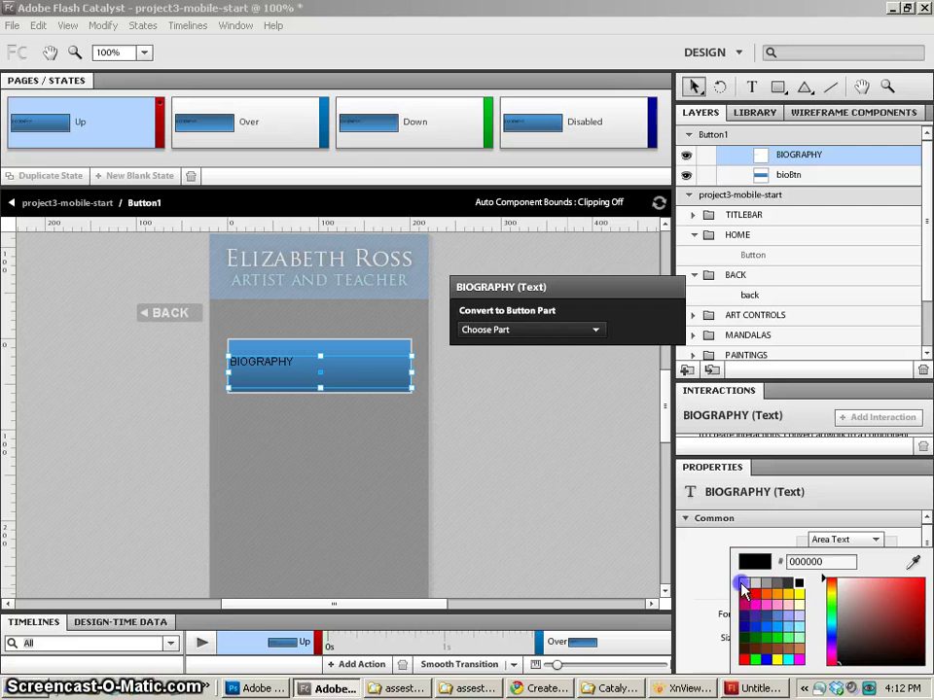
pyautogui.click(745, 587)
pyautogui.moveTo(751, 638); pyautogui.dragTo(759, 637)
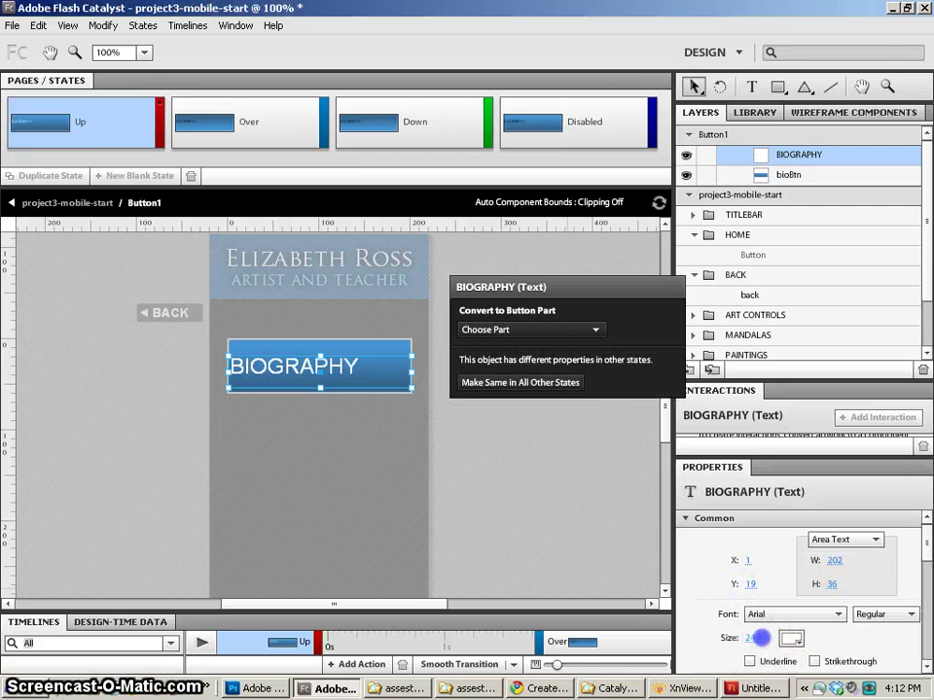
pyautogui.click(835, 614)
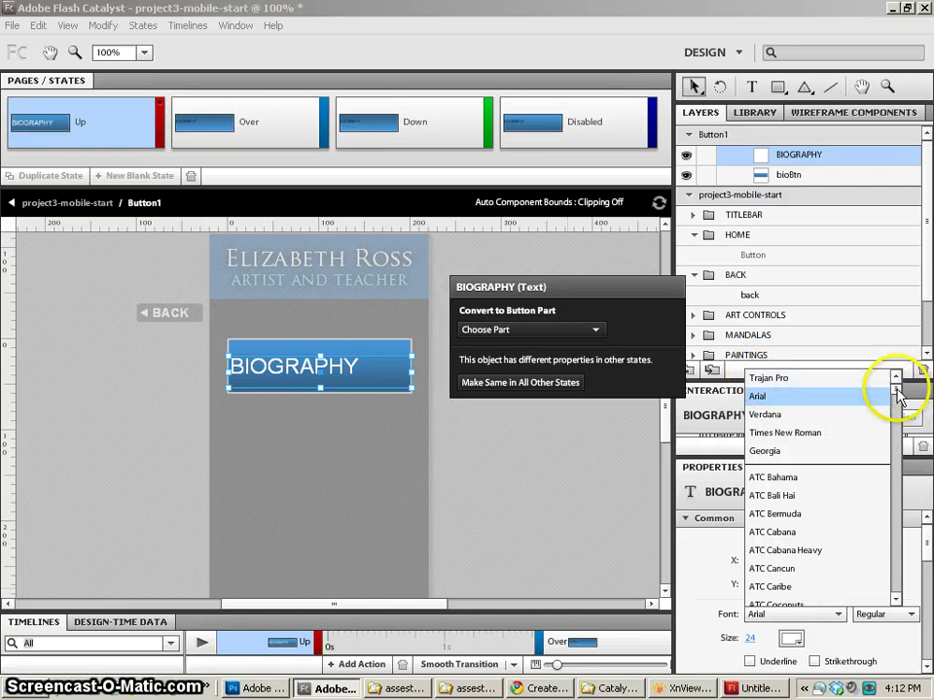
pyautogui.moveTo(897, 395); pyautogui.dragTo(893, 580)
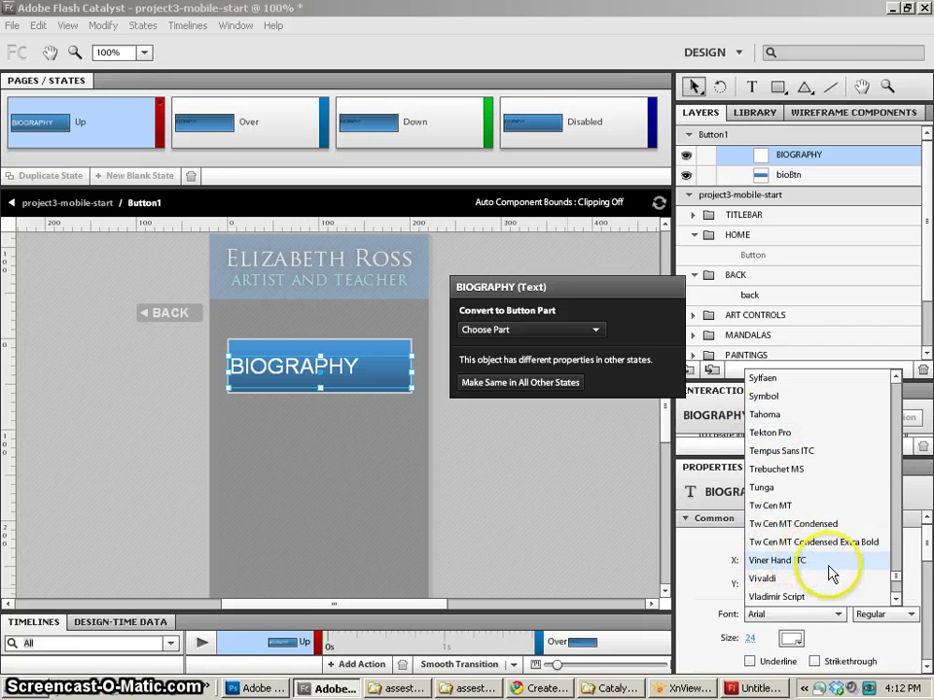
pyautogui.scroll(-3, 830, 580)
pyautogui.scroll(3, 833, 580)
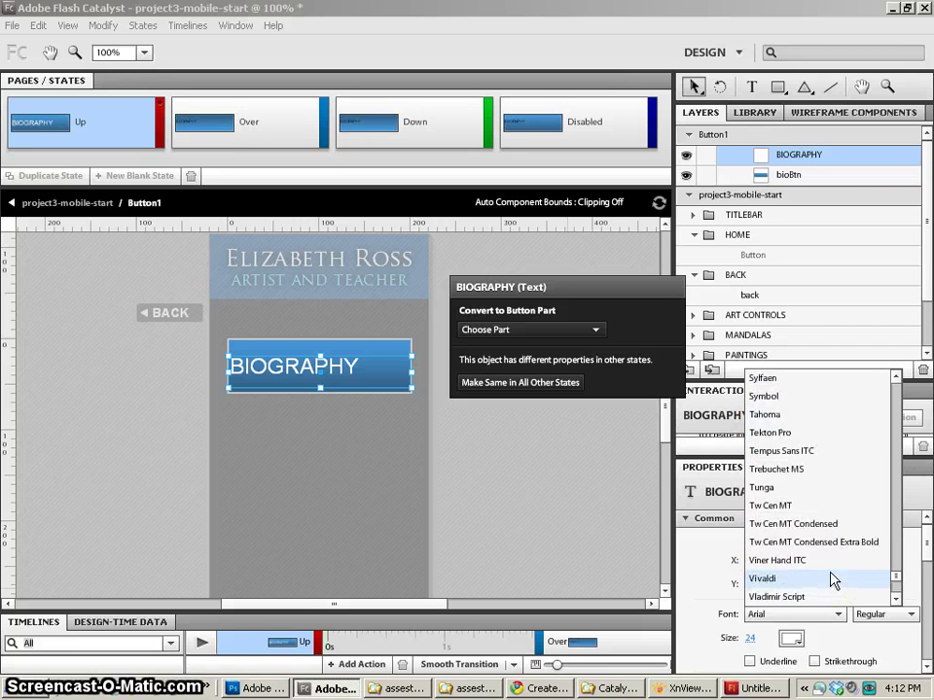
pyautogui.scroll(1, 846, 576)
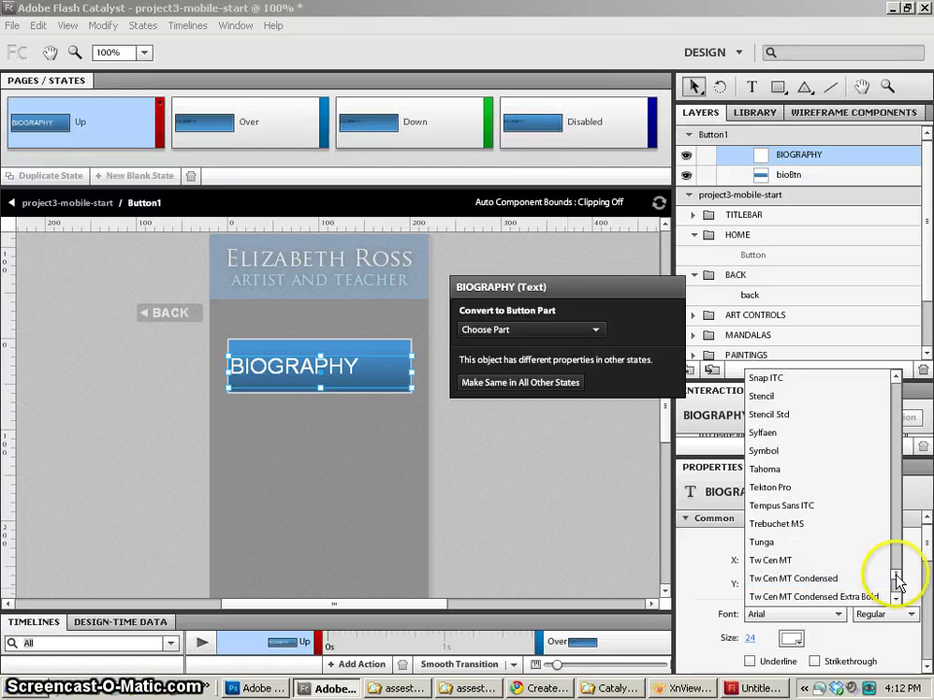
pyautogui.moveTo(896, 576); pyautogui.dragTo(892, 378)
pyautogui.click(799, 382)
pyautogui.click(429, 390)
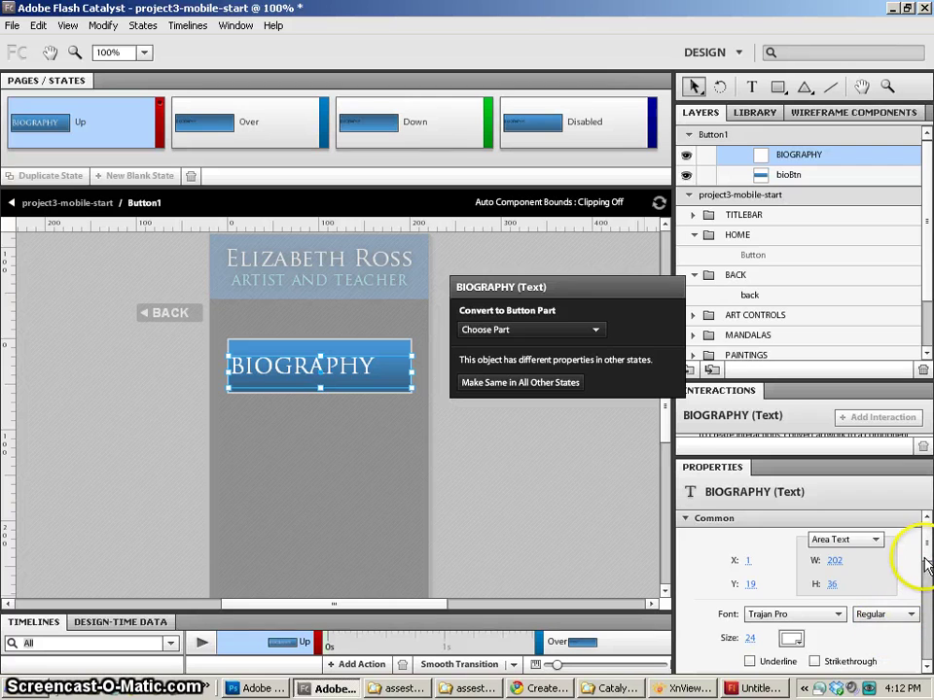
# Center-align the BIOGRAPHY label and set its font style to Regular.
pyautogui.scroll(-1, 927, 553)
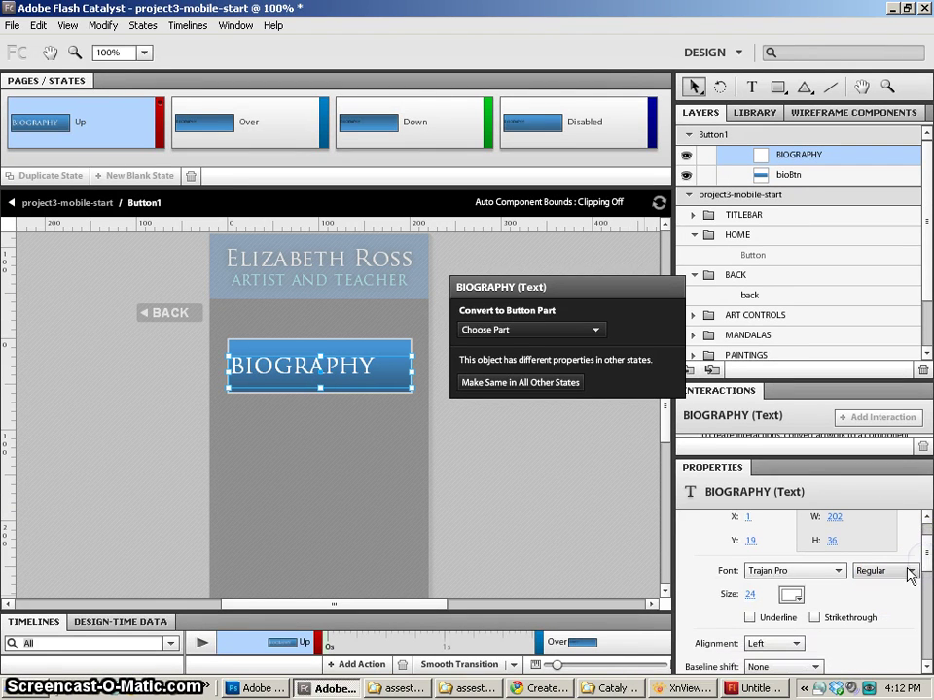
pyautogui.click(901, 570)
pyautogui.click(867, 607)
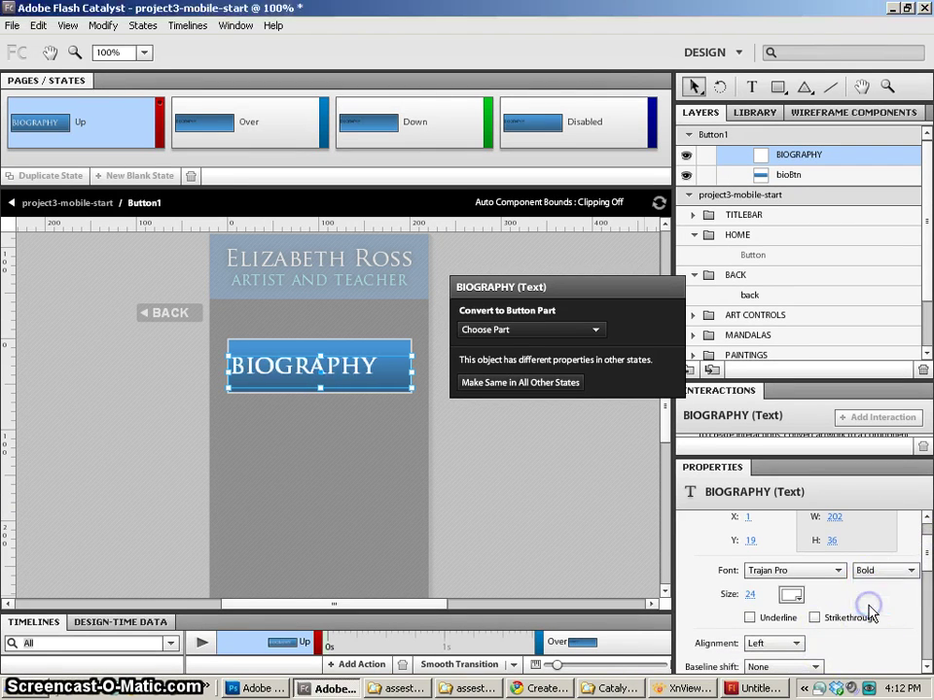
pyautogui.click(777, 646)
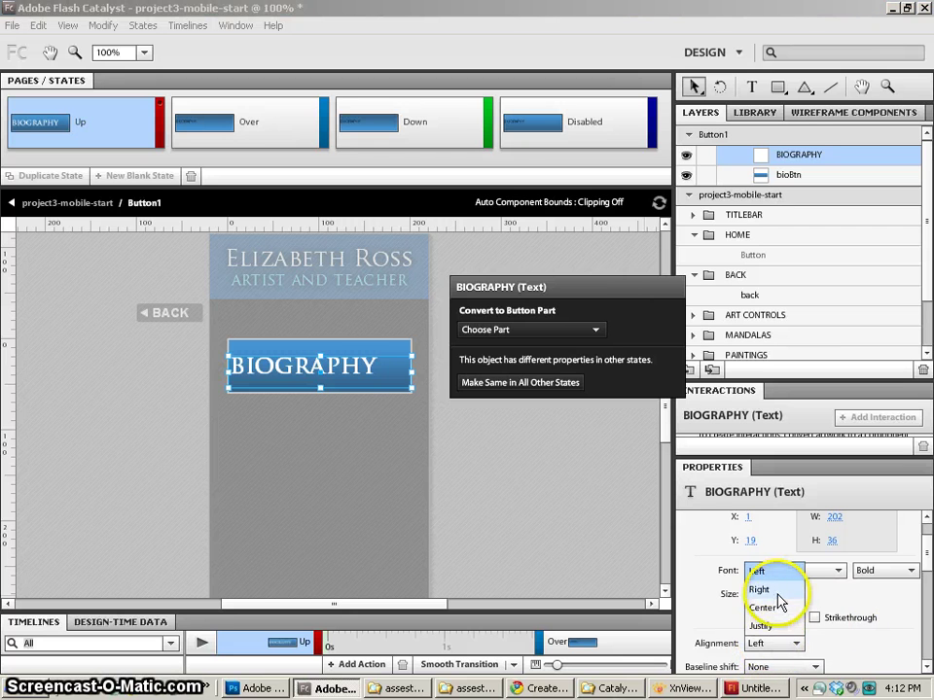
pyautogui.click(778, 602)
pyautogui.click(777, 643)
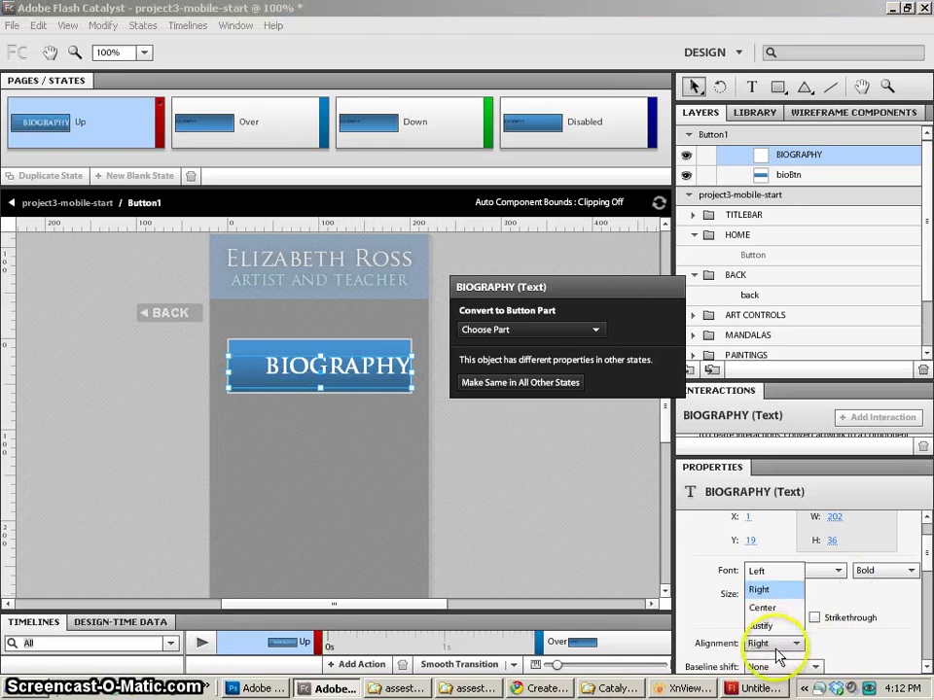
pyautogui.click(772, 610)
pyautogui.click(880, 570)
pyautogui.click(872, 587)
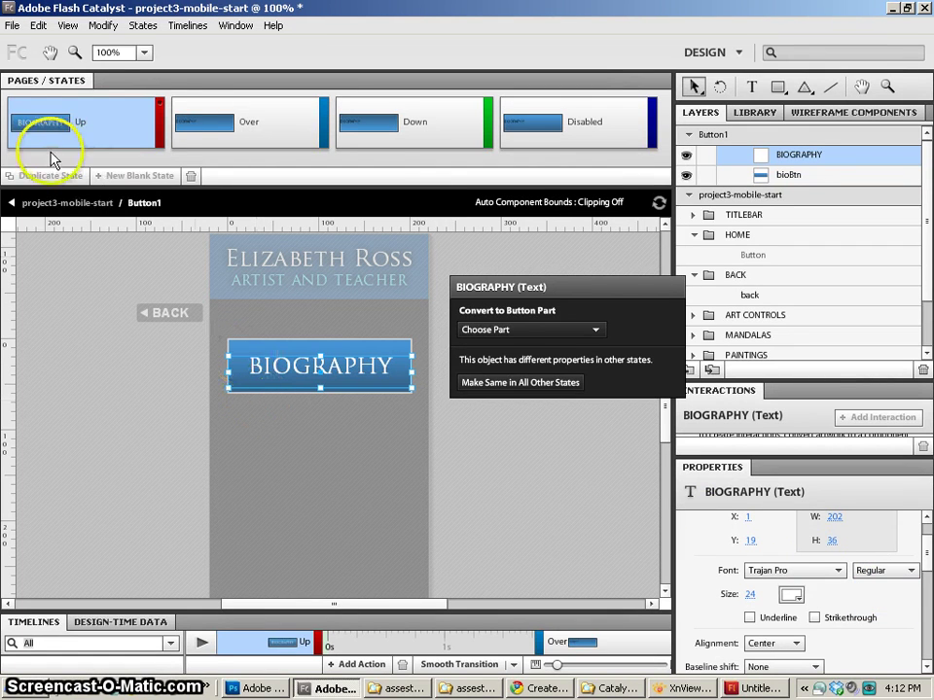
# Review the BIOGRAPHY button's Over, Down and Disabled states against the Up state.
pyautogui.click(198, 123)
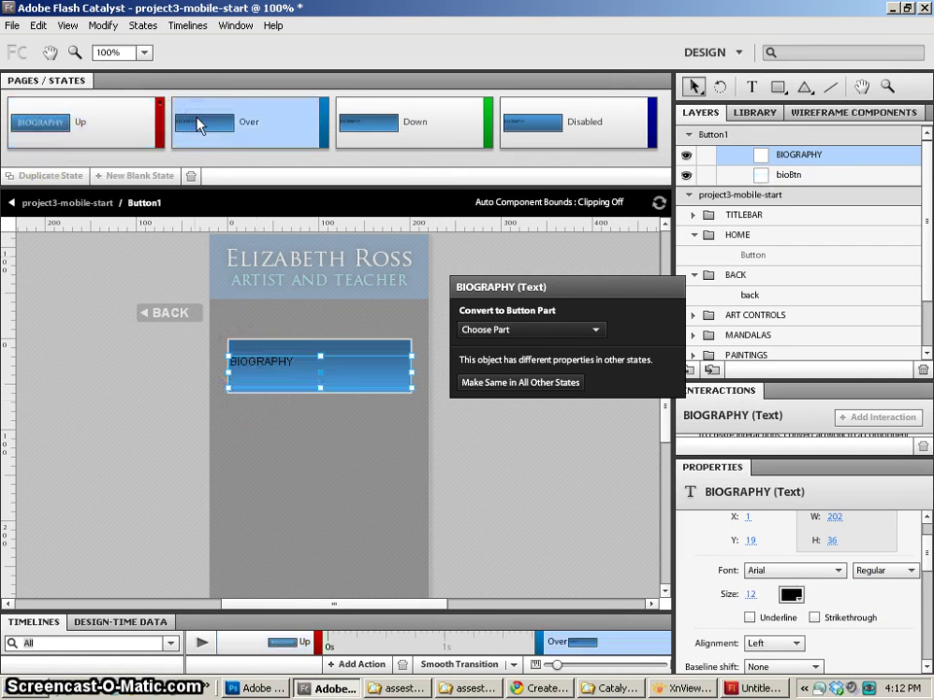
pyautogui.click(419, 126)
pyautogui.click(550, 129)
pyautogui.click(389, 129)
pyautogui.click(243, 128)
pyautogui.click(115, 135)
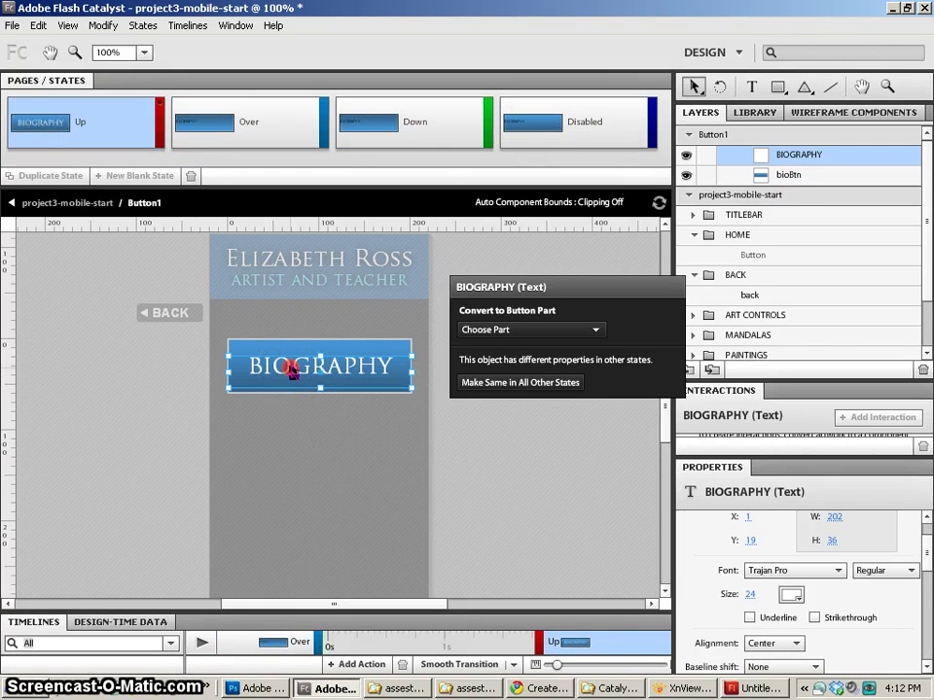
# Copy the Up state's BIOGRAPHY text styling to all states, verify each, and return to HOME.
pyautogui.rightClick(292, 373)
pyautogui.click(281, 357)
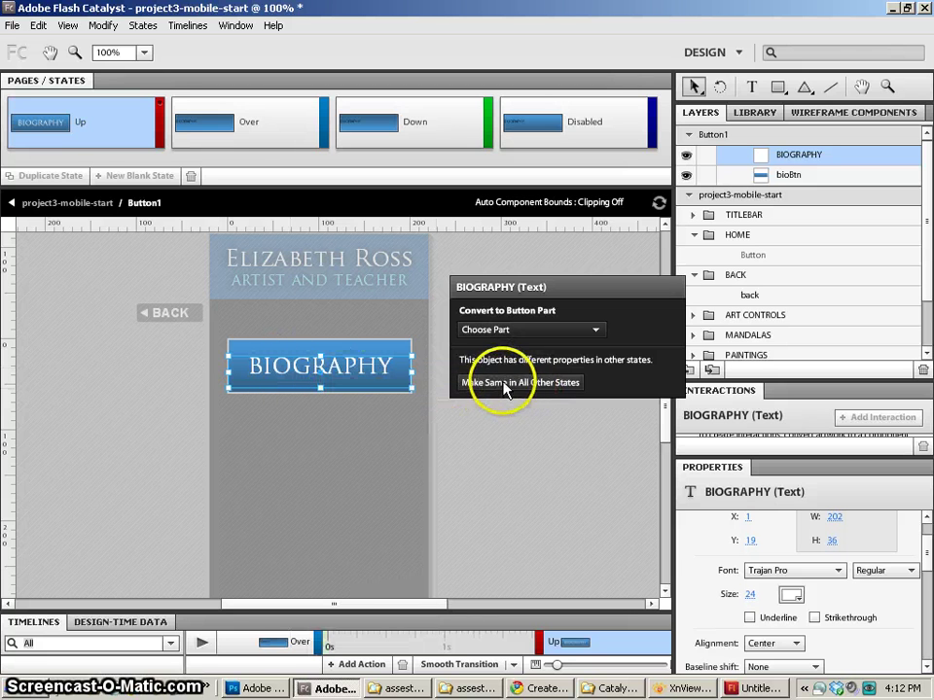
pyautogui.click(491, 386)
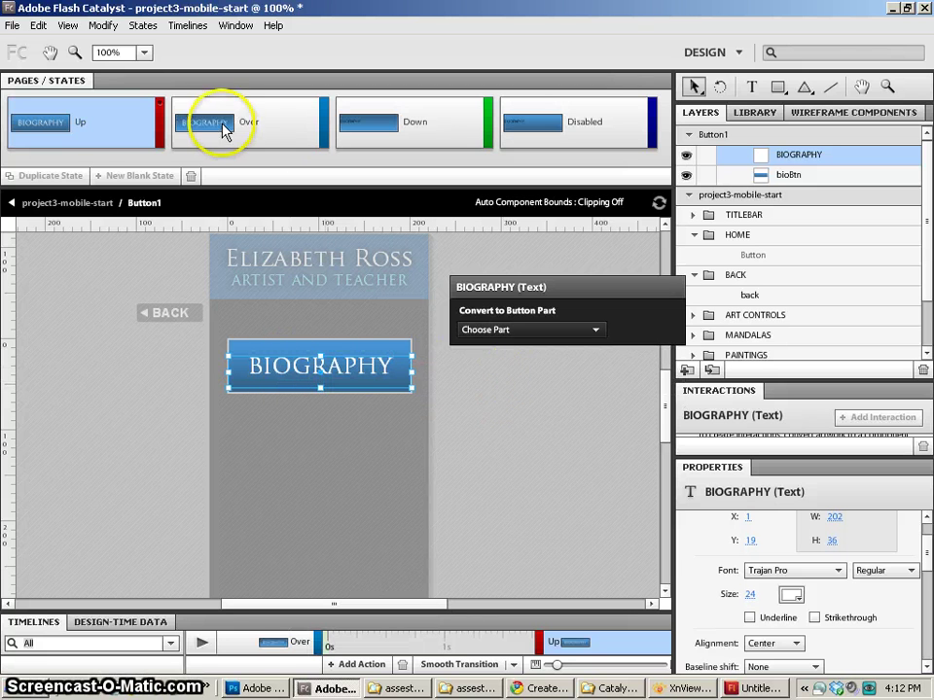
pyautogui.click(220, 126)
pyautogui.click(415, 123)
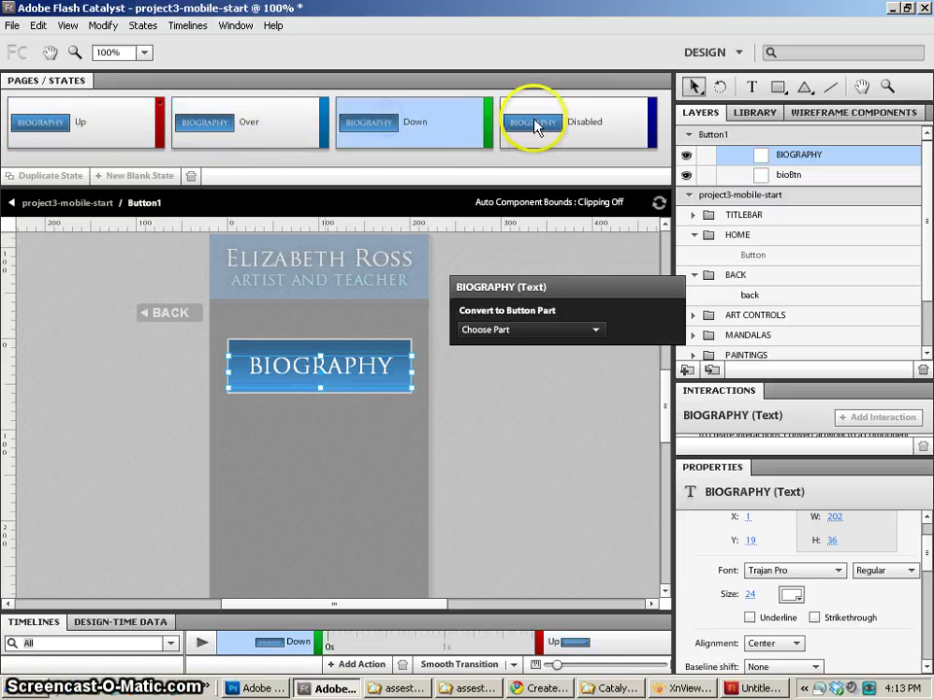
pyautogui.click(535, 125)
pyautogui.click(355, 127)
pyautogui.click(234, 135)
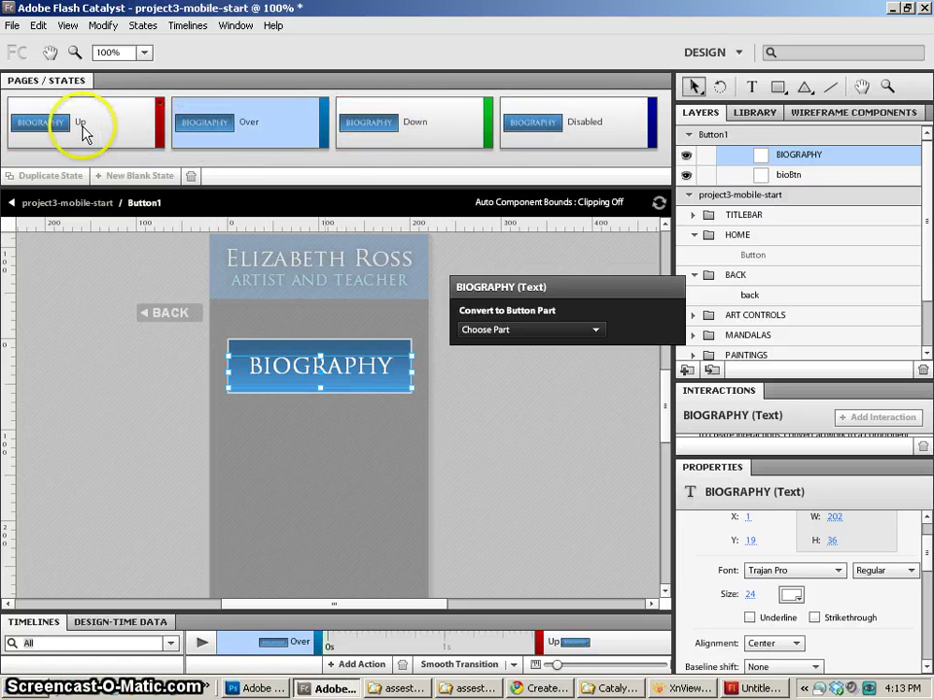
pyautogui.click(79, 125)
pyautogui.click(76, 206)
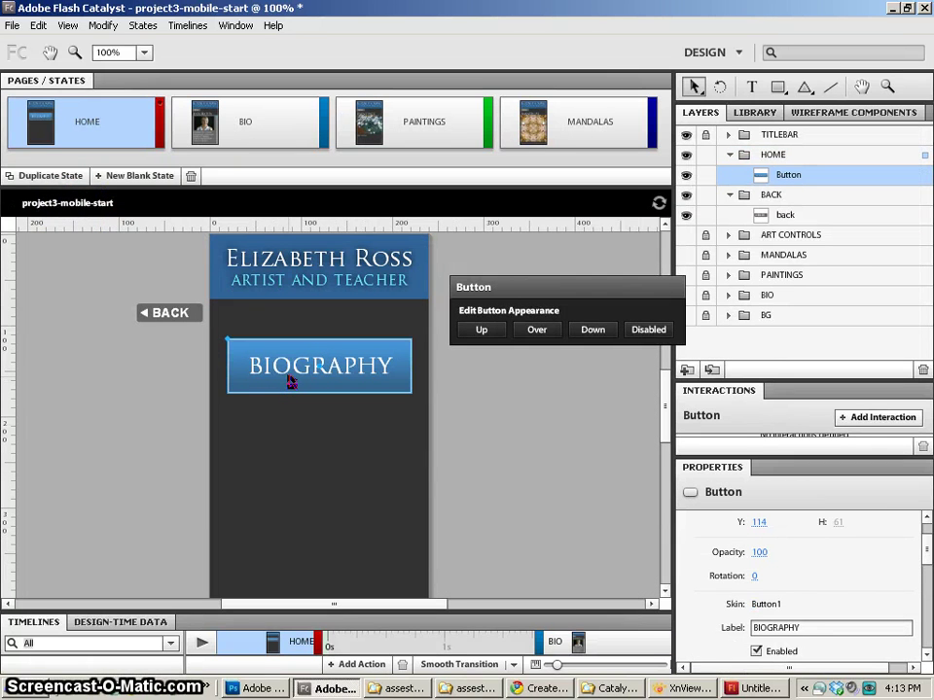
# Make two copies of the BIOGRAPHY button, stacked below the original on the HOME page.
pyautogui.moveTo(289, 382); pyautogui.dragTo(302, 452)
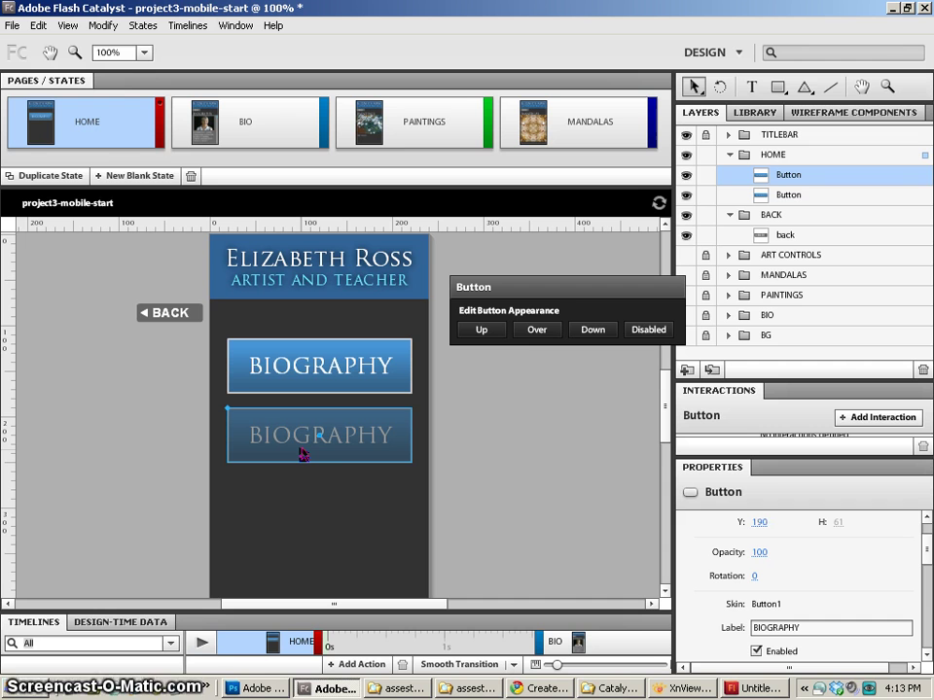
pyautogui.hotkey('ctrl', 'd')
pyautogui.moveTo(301, 452); pyautogui.dragTo(290, 498)
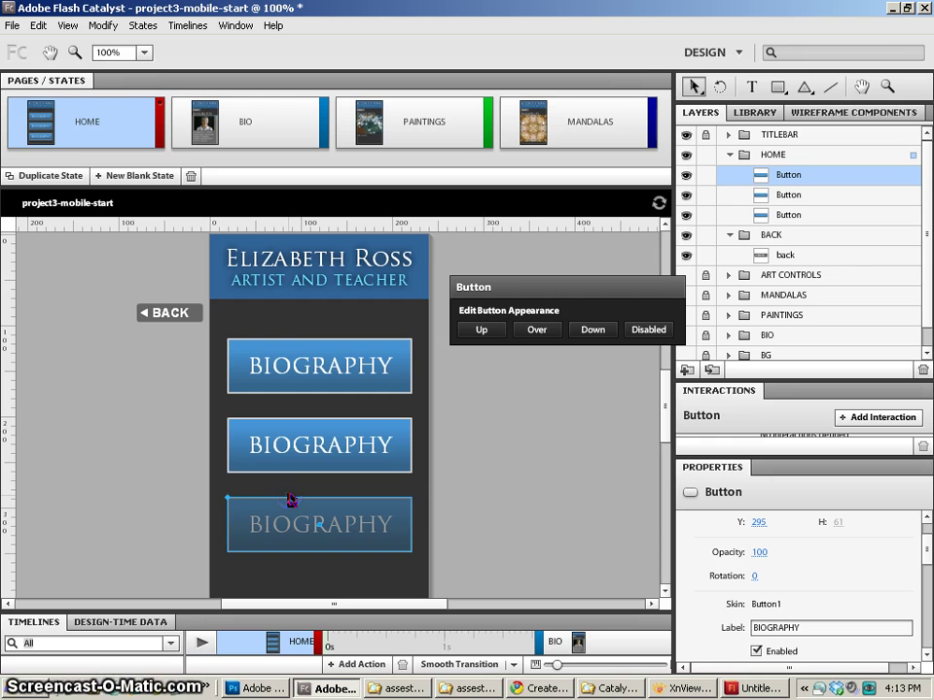
# Relabel the middle copy 'paintings' and the bottom copy 'mandalas' in Properties.
pyautogui.click(445, 504)
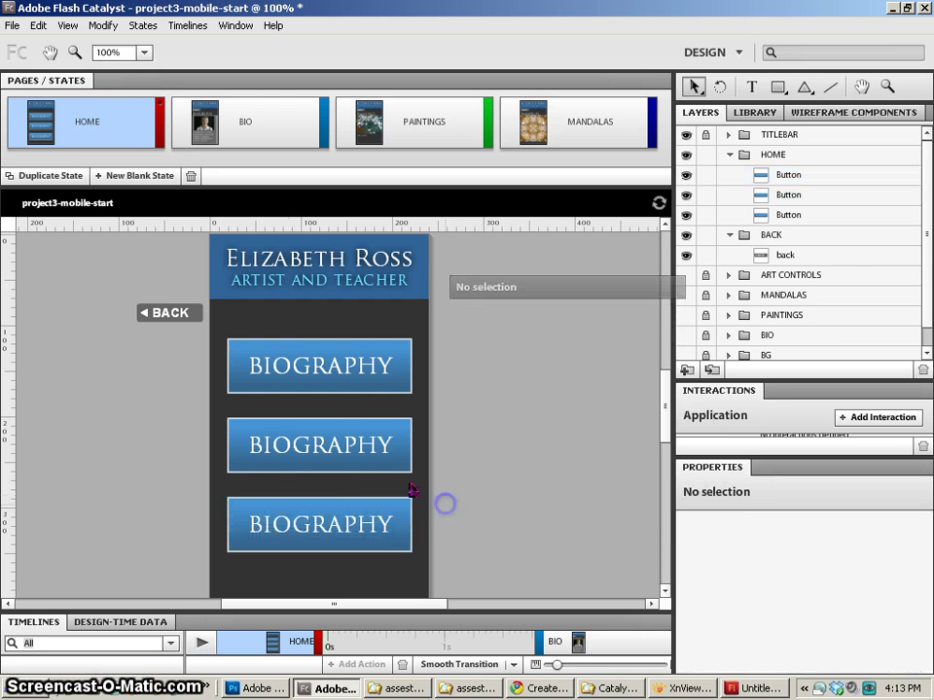
pyautogui.click(319, 444)
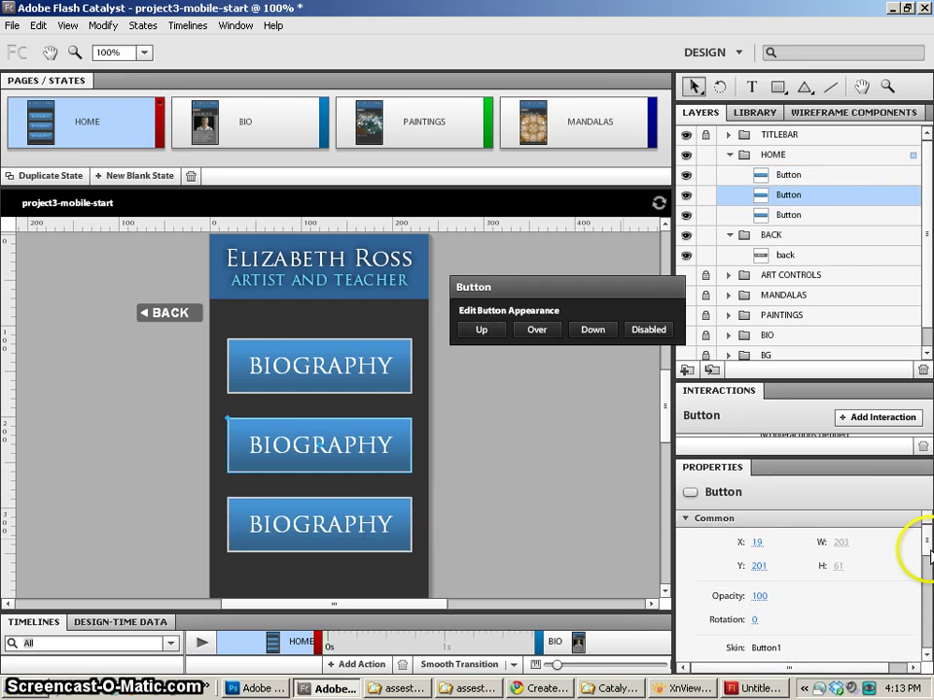
pyautogui.scroll(-3, 925, 542)
pyautogui.click(761, 580)
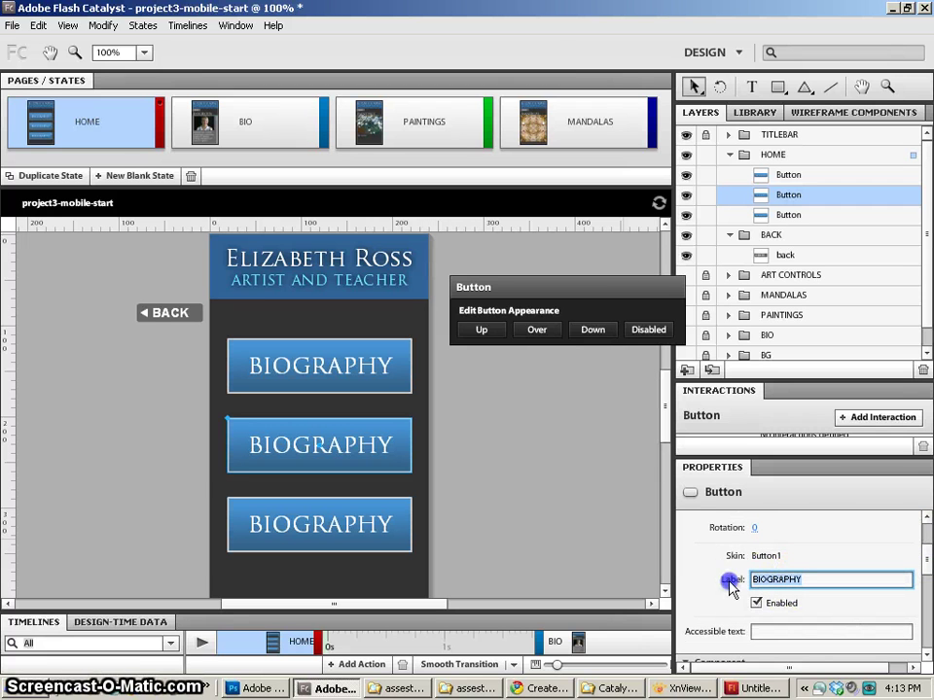
pyautogui.write('paintings')
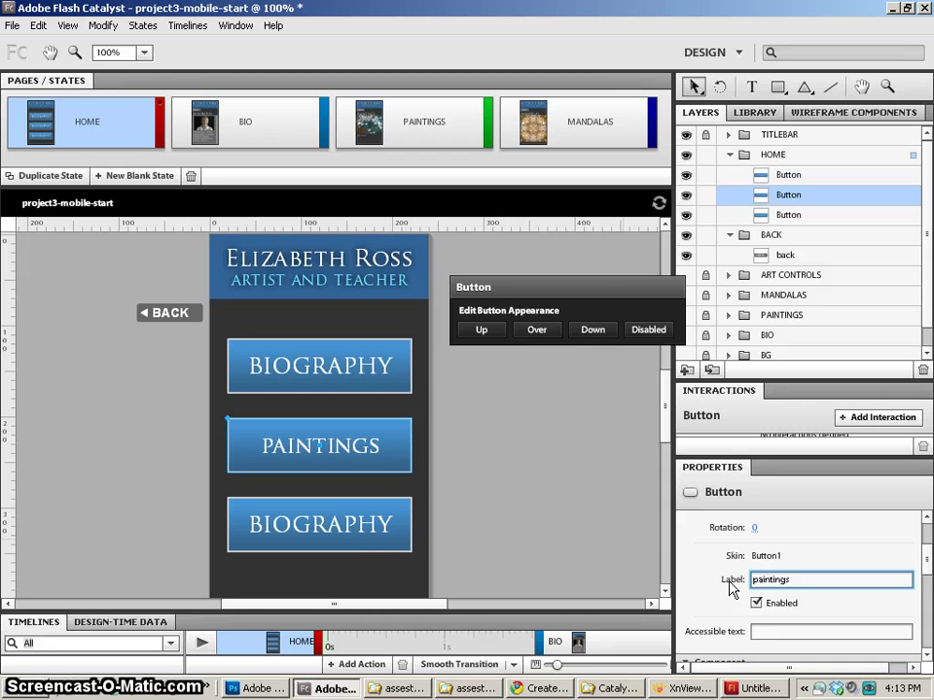
pyautogui.click(373, 526)
pyautogui.click(779, 579)
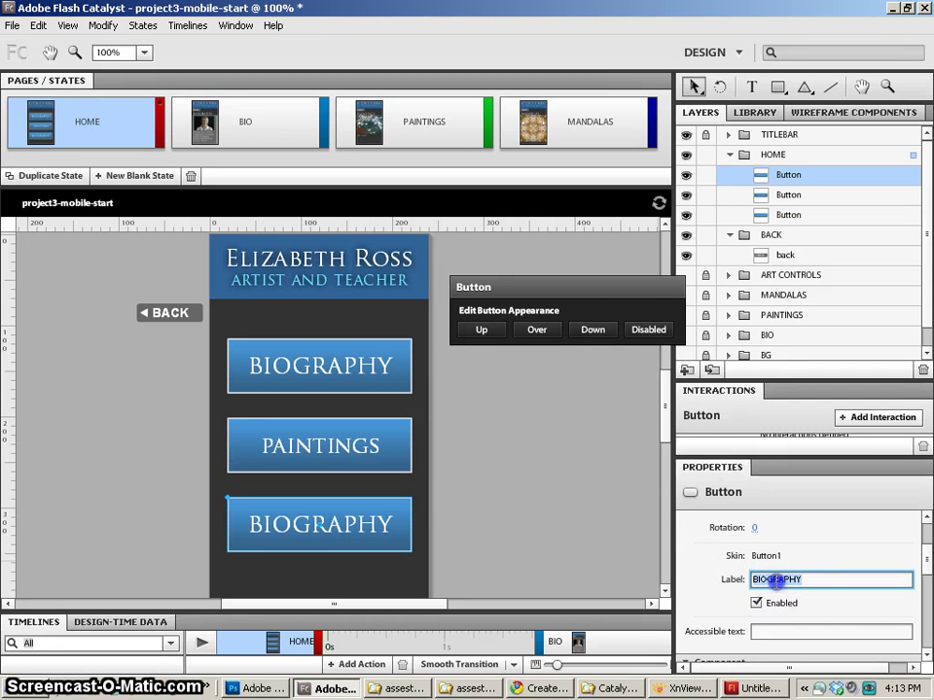
pyautogui.write('mandalas')
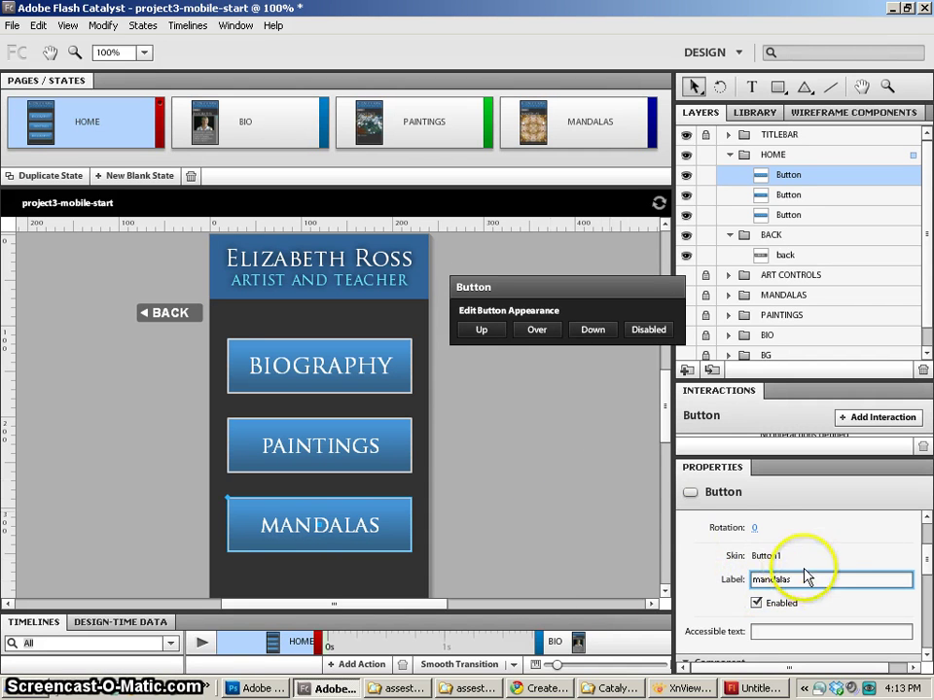
# Compare with the BIOGRAPHY label and correct the labels to uppercase PAINTINGS and MANDALAS.
pyautogui.click(384, 445)
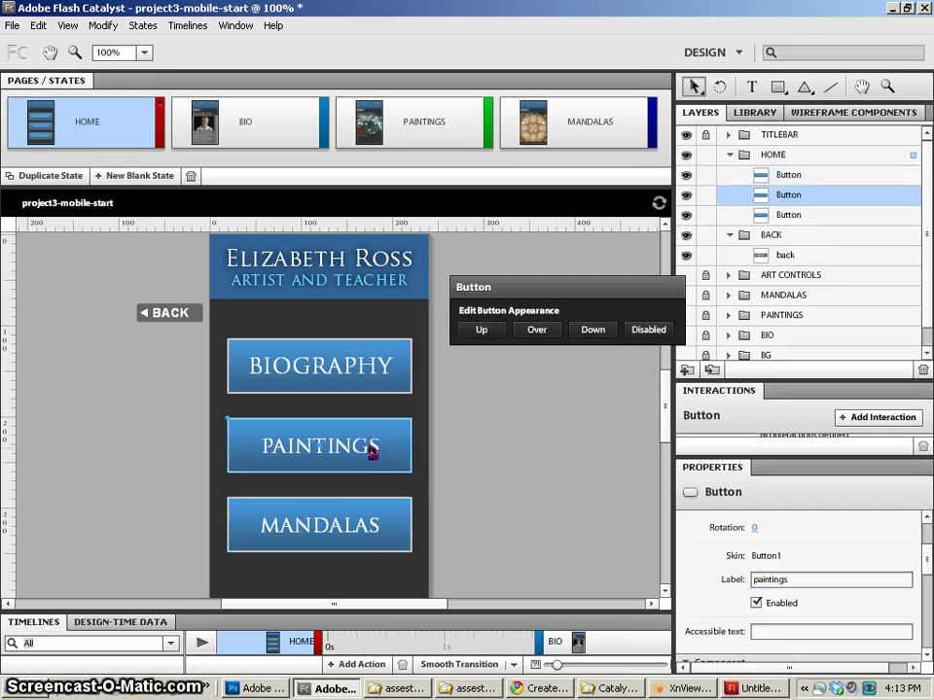
pyautogui.click(370, 512)
pyautogui.click(344, 444)
pyautogui.click(333, 370)
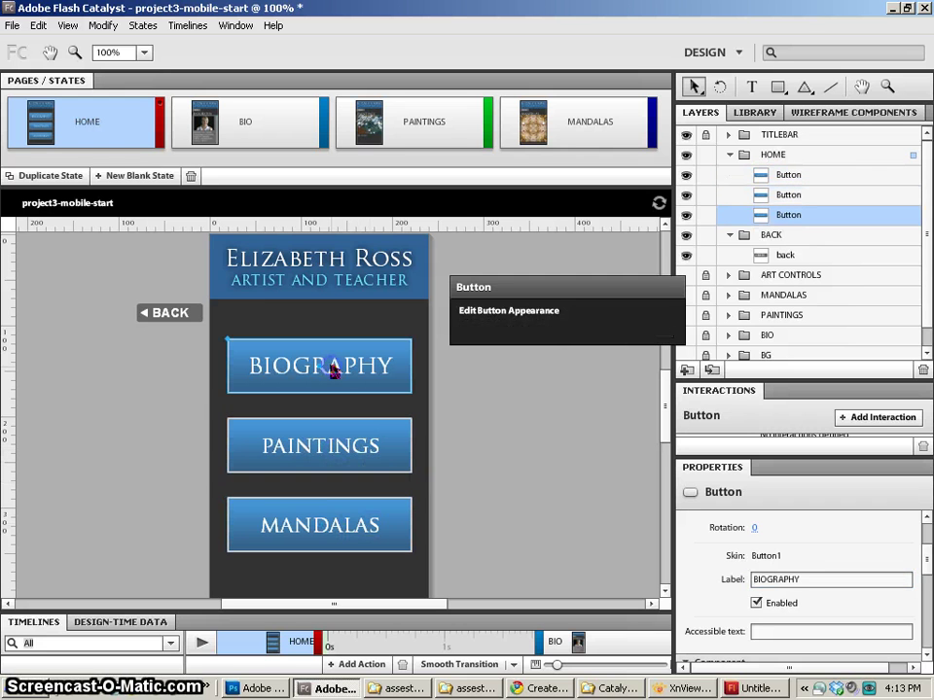
pyautogui.click(339, 440)
pyautogui.click(344, 375)
pyautogui.click(778, 580)
pyautogui.moveTo(757, 582); pyautogui.dragTo(841, 586)
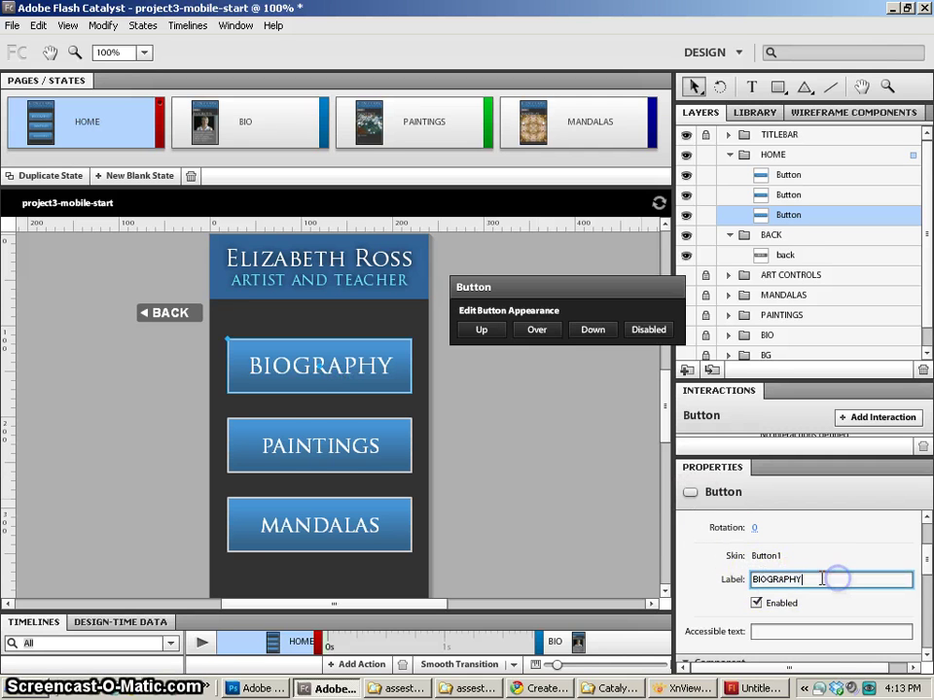
pyautogui.click(313, 448)
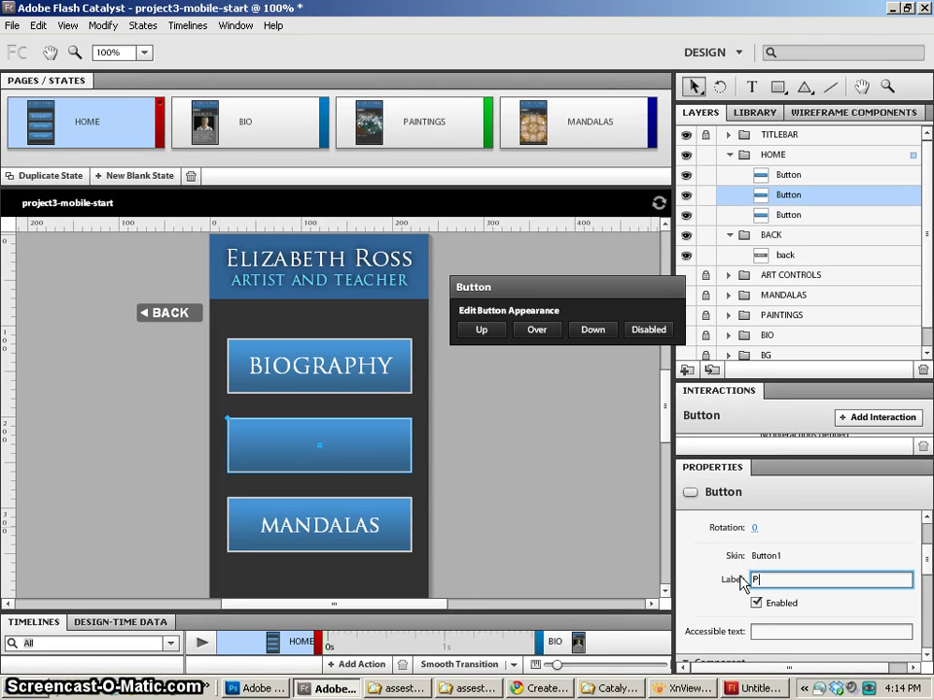
pyautogui.write('S')
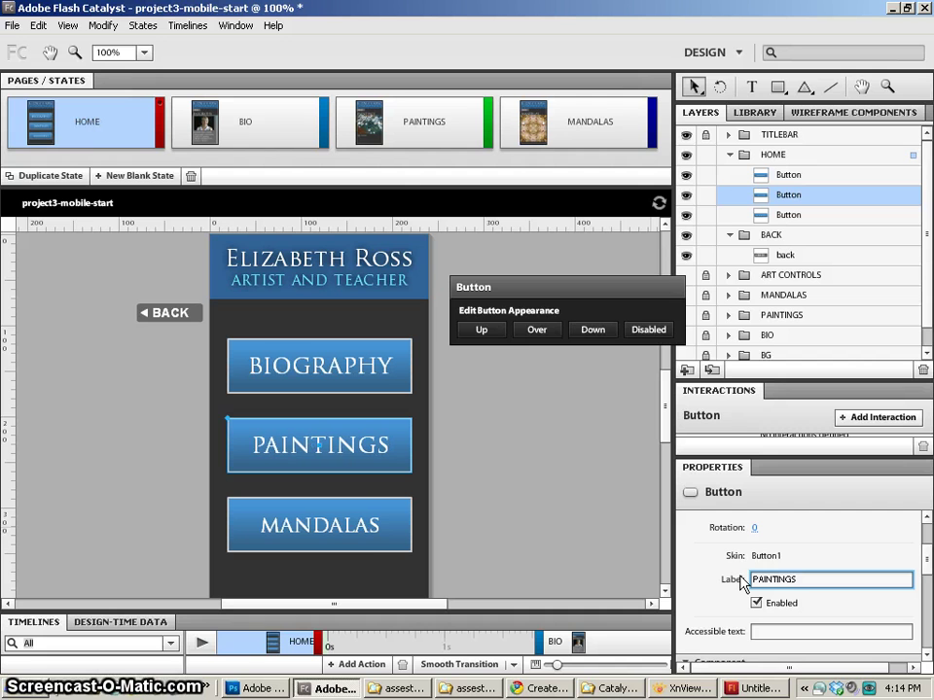
pyautogui.click(379, 525)
pyautogui.click(769, 579)
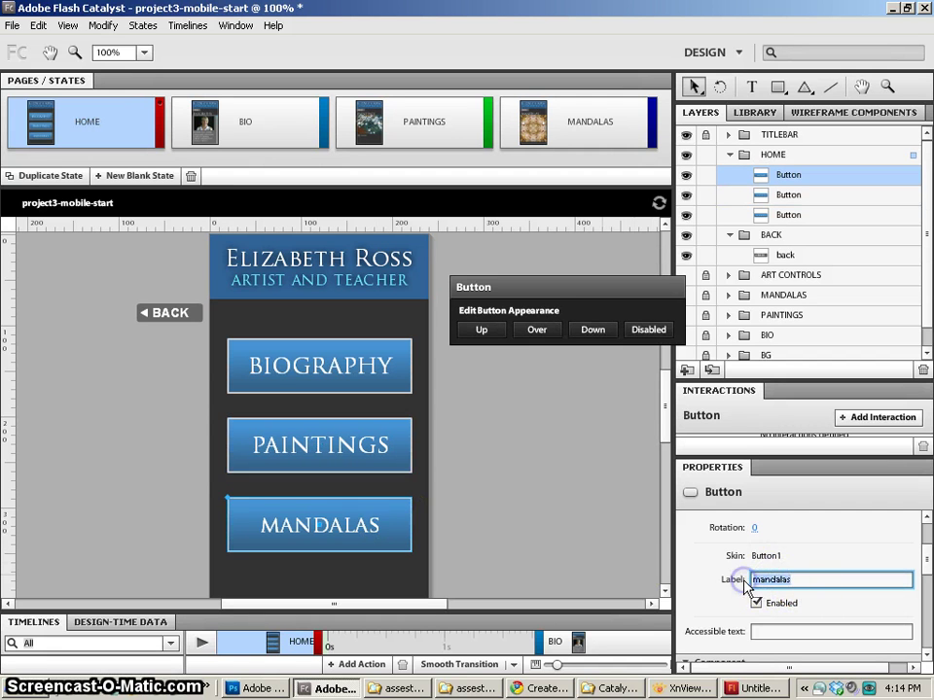
pyautogui.write('MANDALAS')
pyautogui.click(153, 475)
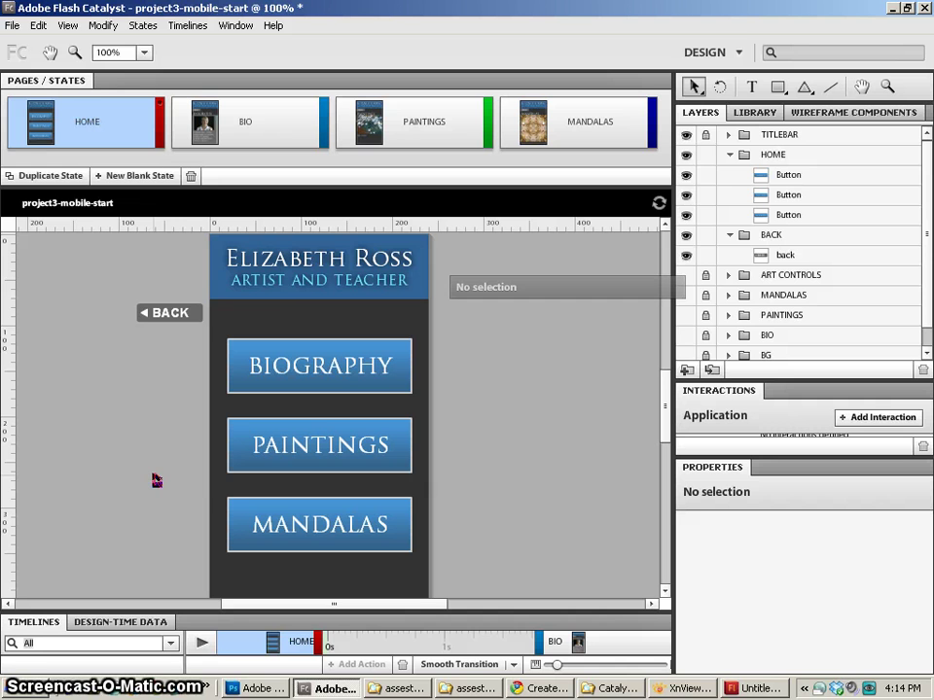
# On the BIO page, convert the BACK graphic into a Button component.
pyautogui.click(215, 126)
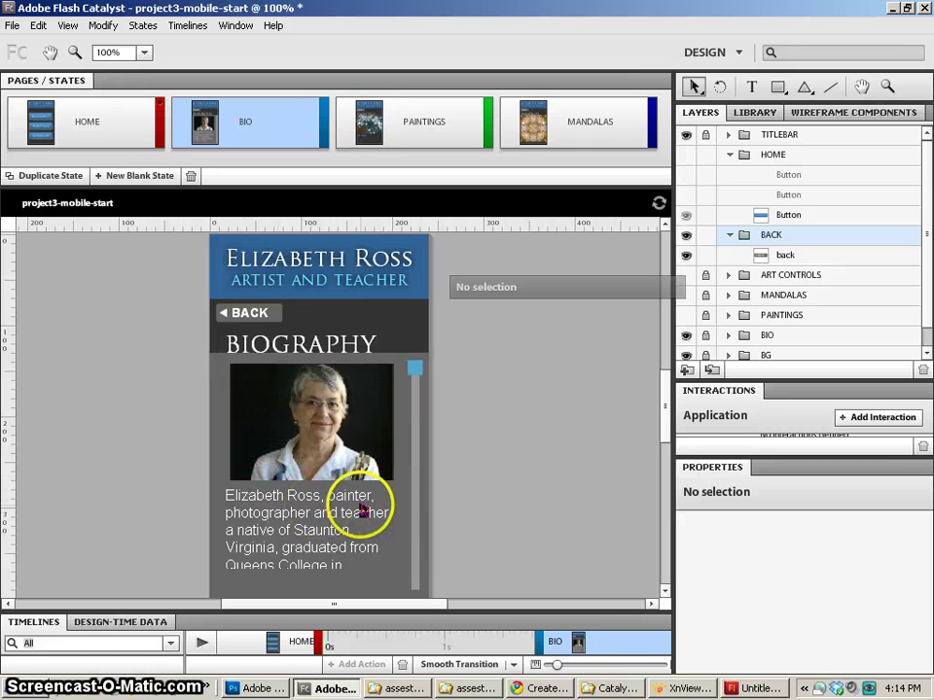
pyautogui.click(248, 313)
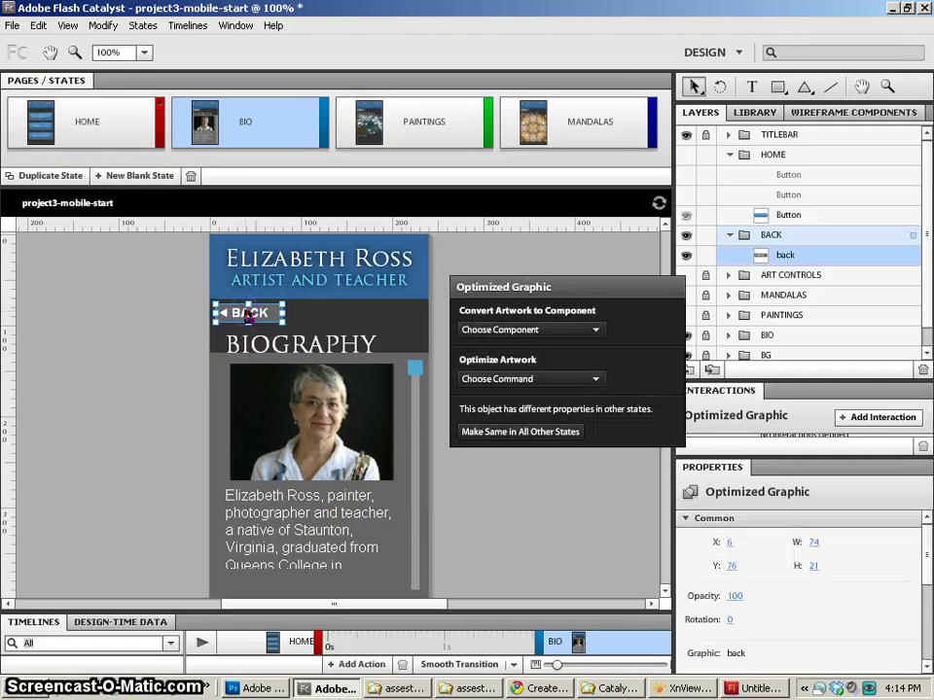
pyautogui.click(555, 333)
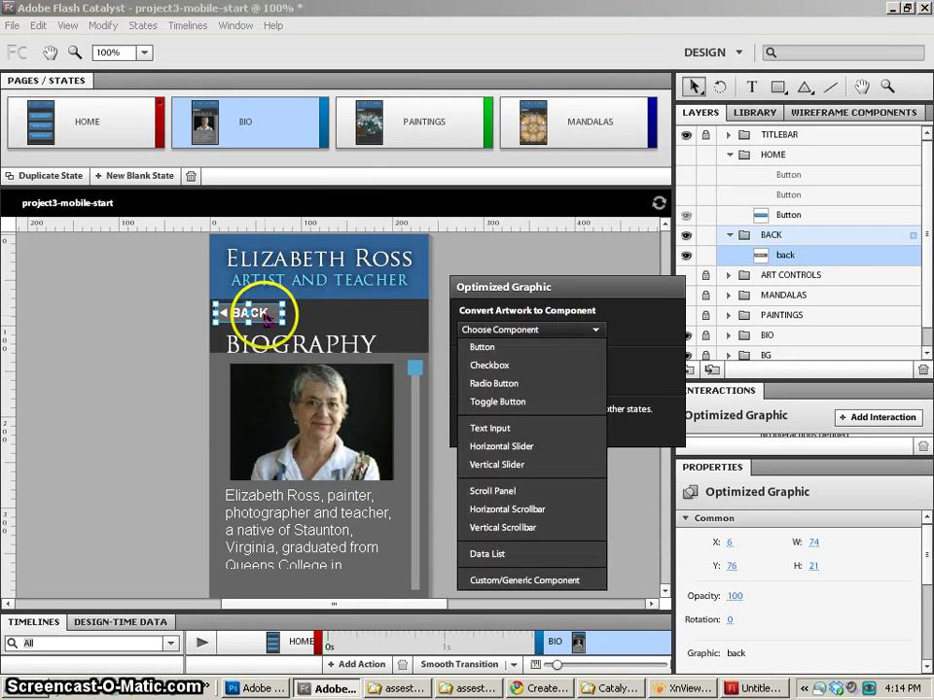
pyautogui.click(491, 351)
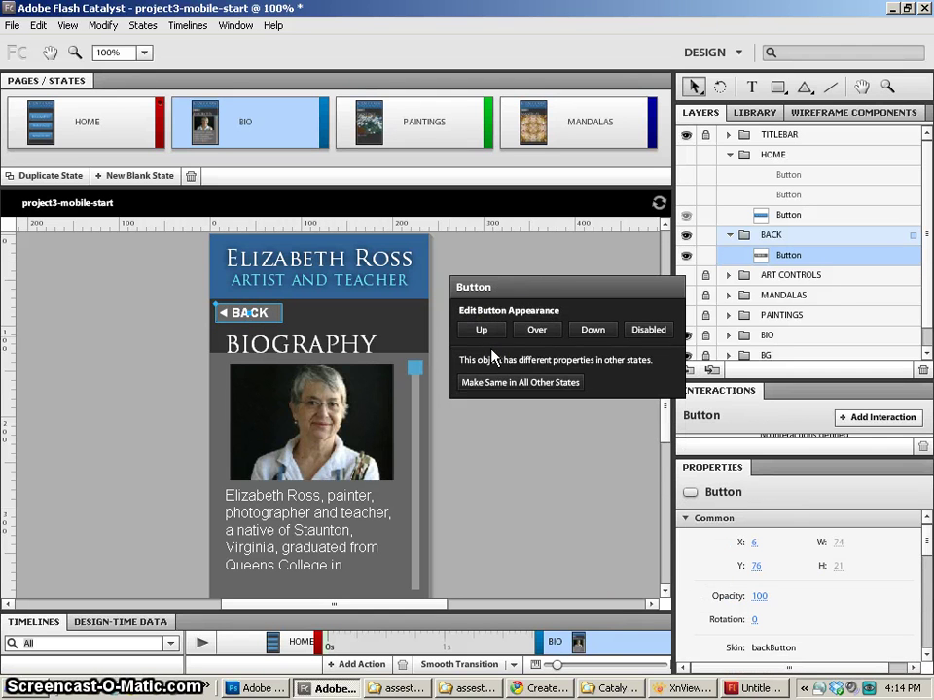
# Set the back graphic's opacity to 70 in the button's Over state.
pyautogui.click(534, 332)
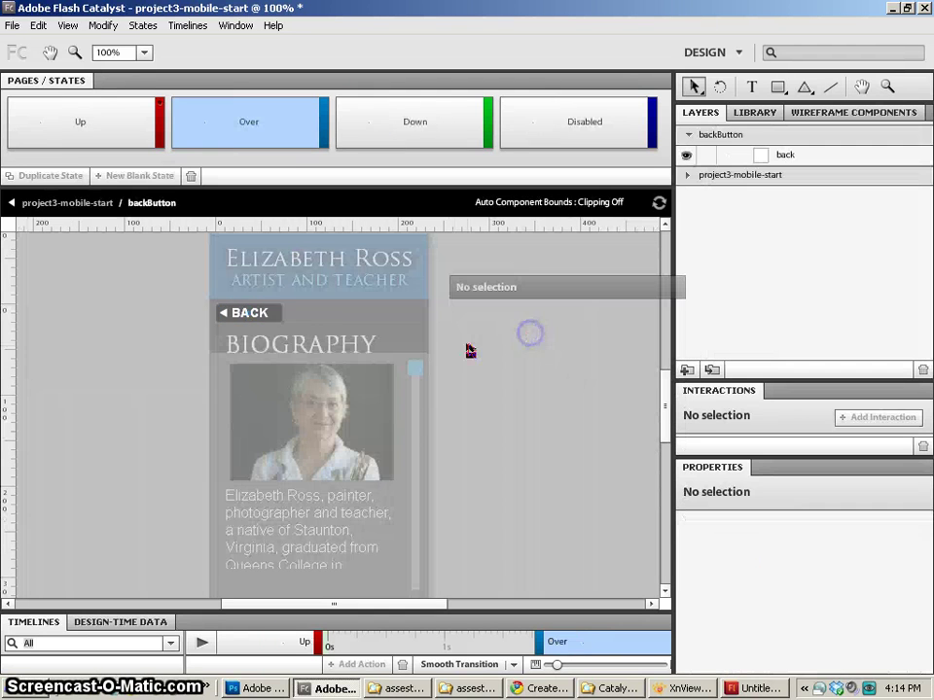
pyautogui.click(279, 317)
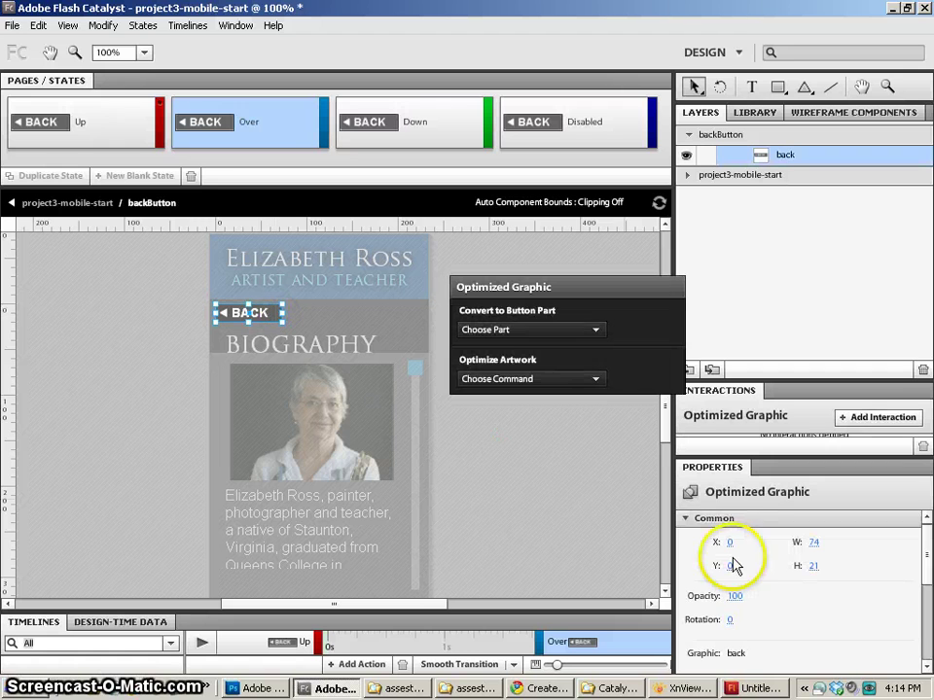
pyautogui.click(733, 598)
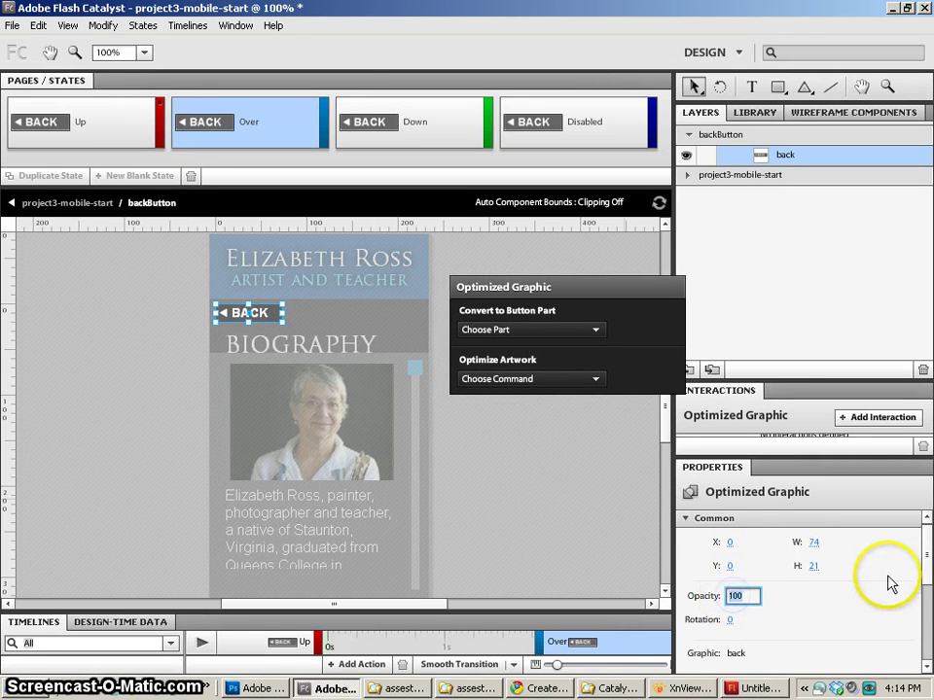
pyautogui.click(889, 586)
# Set the back graphic's opacity to 70 in the Down state and preview the states.
pyautogui.click(377, 126)
pyautogui.click(697, 544)
pyautogui.click(734, 596)
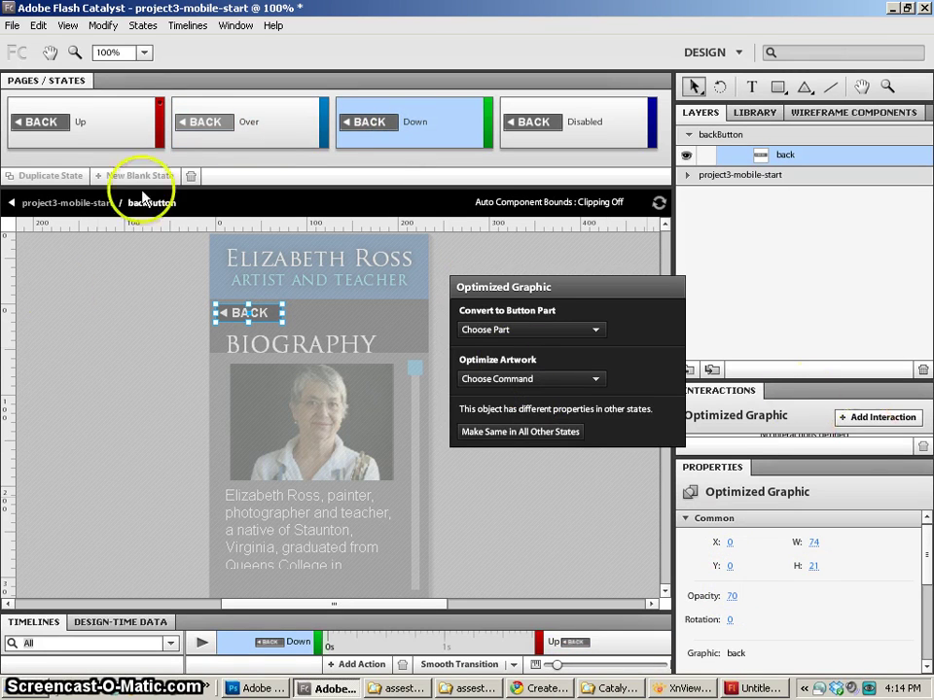
pyautogui.click(160, 381)
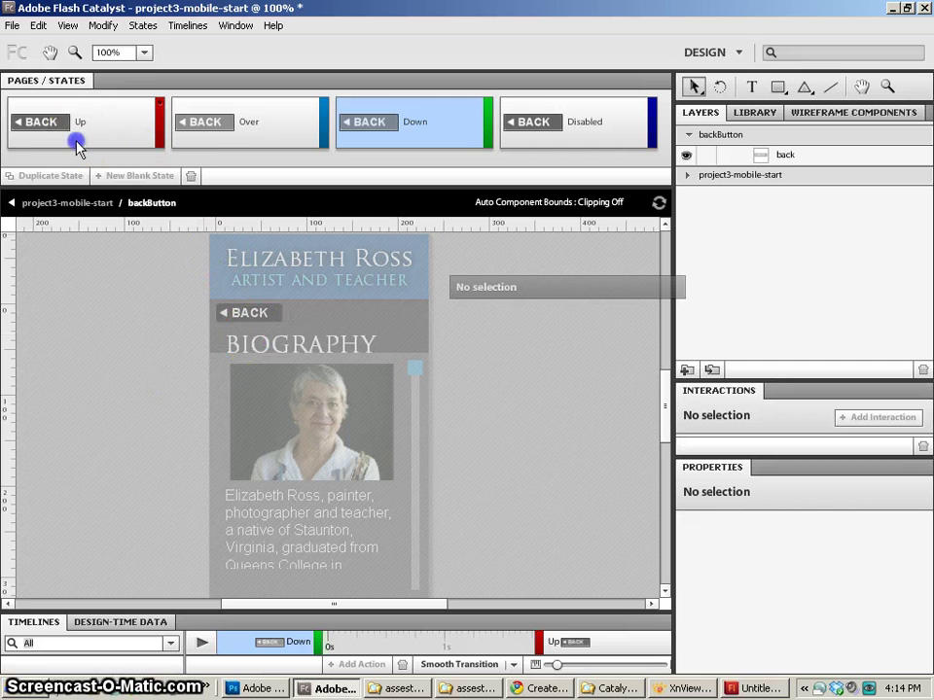
pyautogui.click(78, 141)
pyautogui.click(191, 131)
pyautogui.click(120, 127)
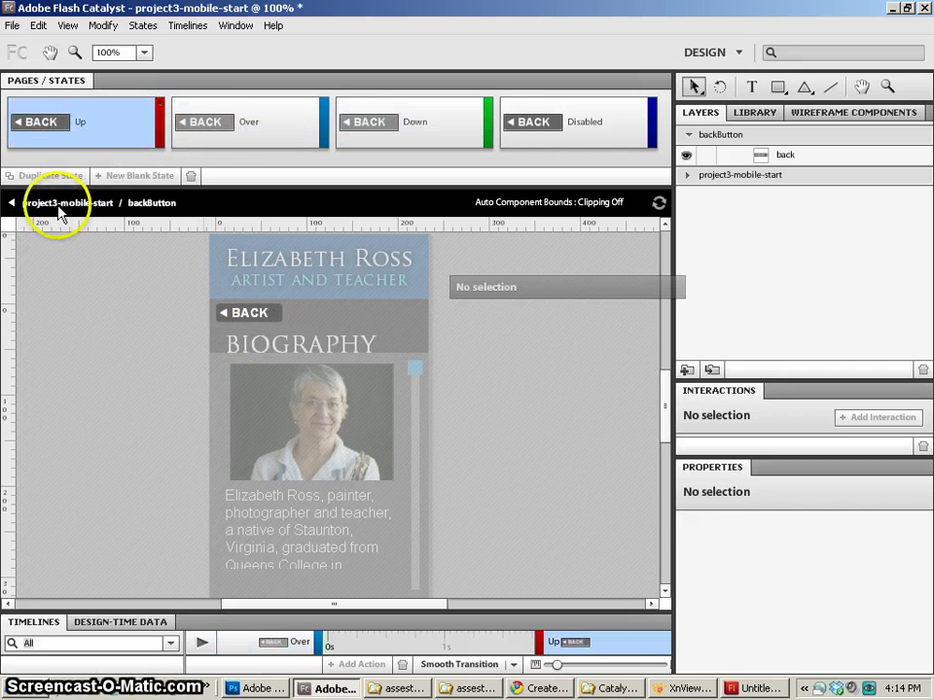
# Exit button editing to the main BIO page and expand the BIO layer group.
pyautogui.click(60, 205)
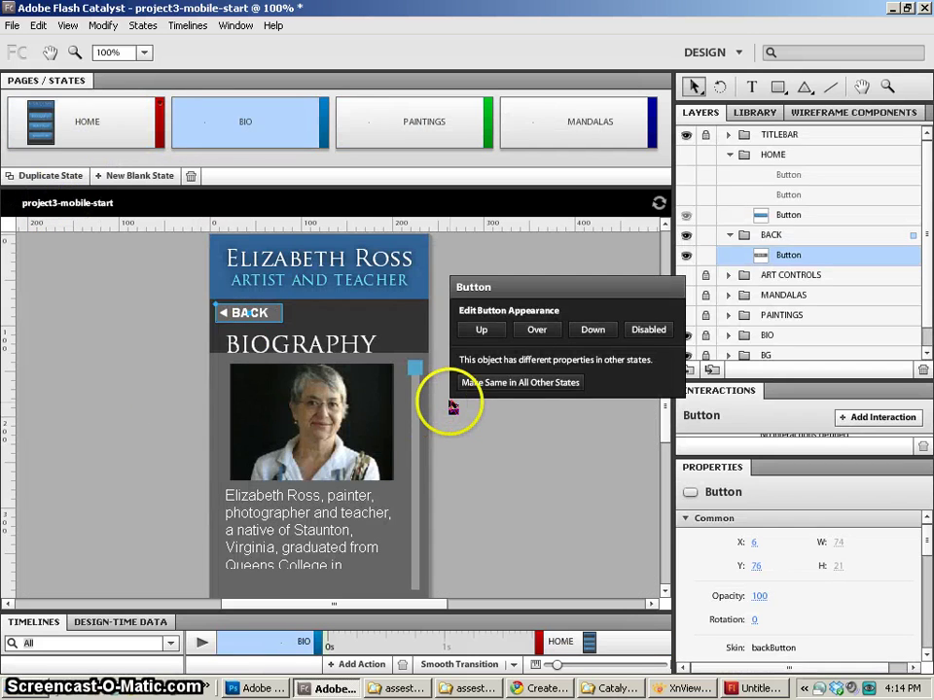
pyautogui.click(329, 425)
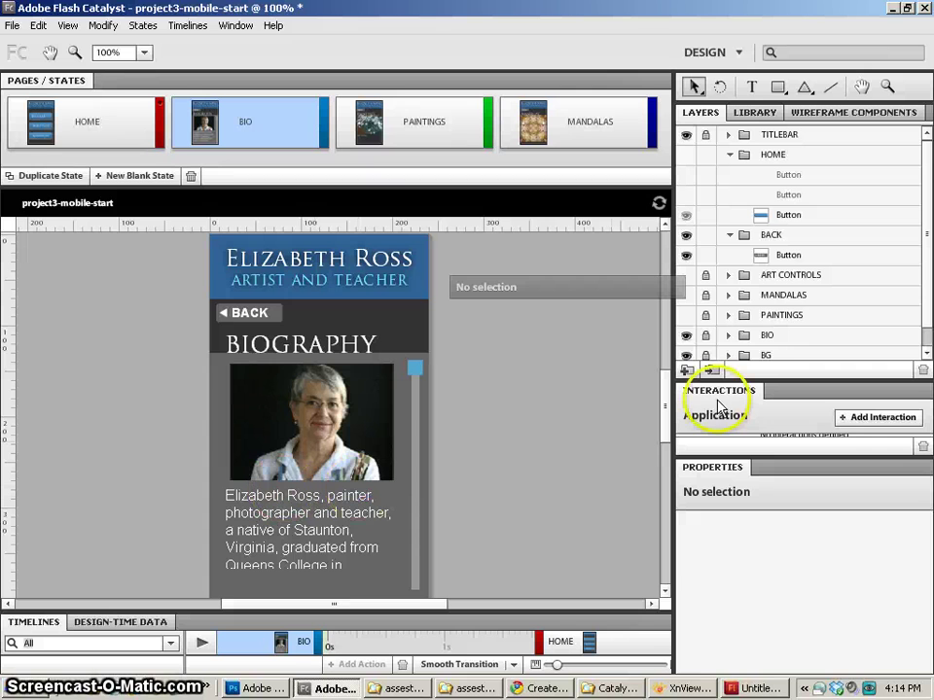
pyautogui.click(728, 336)
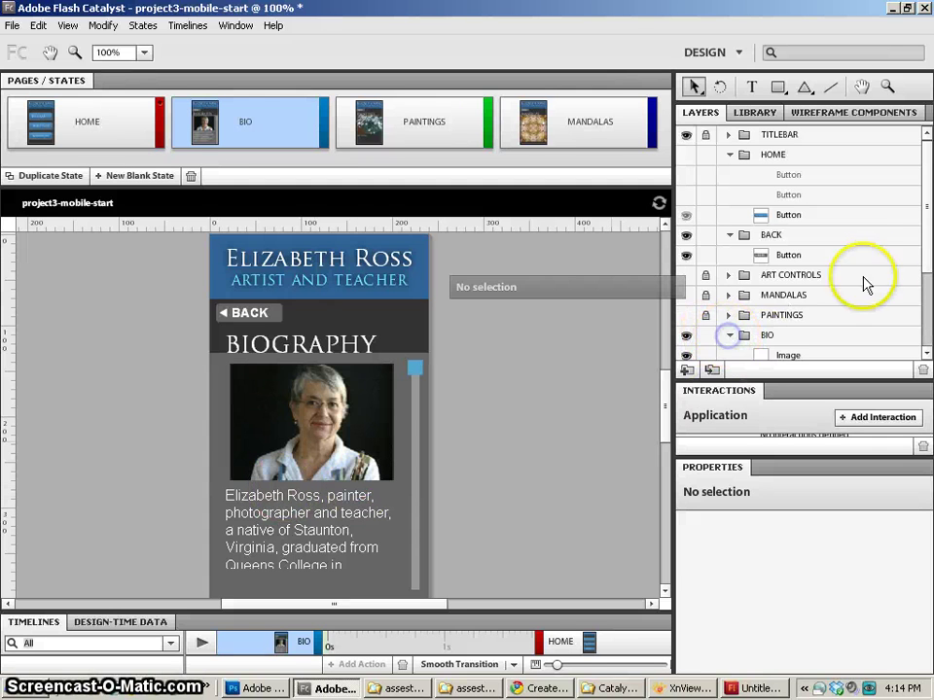
pyautogui.moveTo(923, 246); pyautogui.dragTo(929, 339)
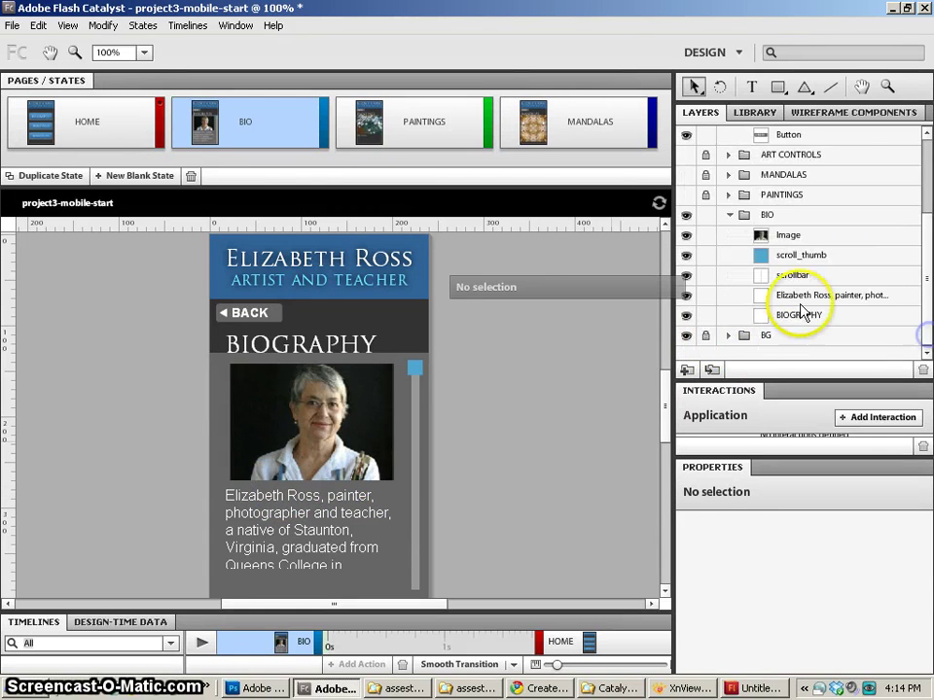
# Convert the selected scroll_thumb and scrollbar artwork into a Vertical Scrollbar.
pyautogui.click(333, 417)
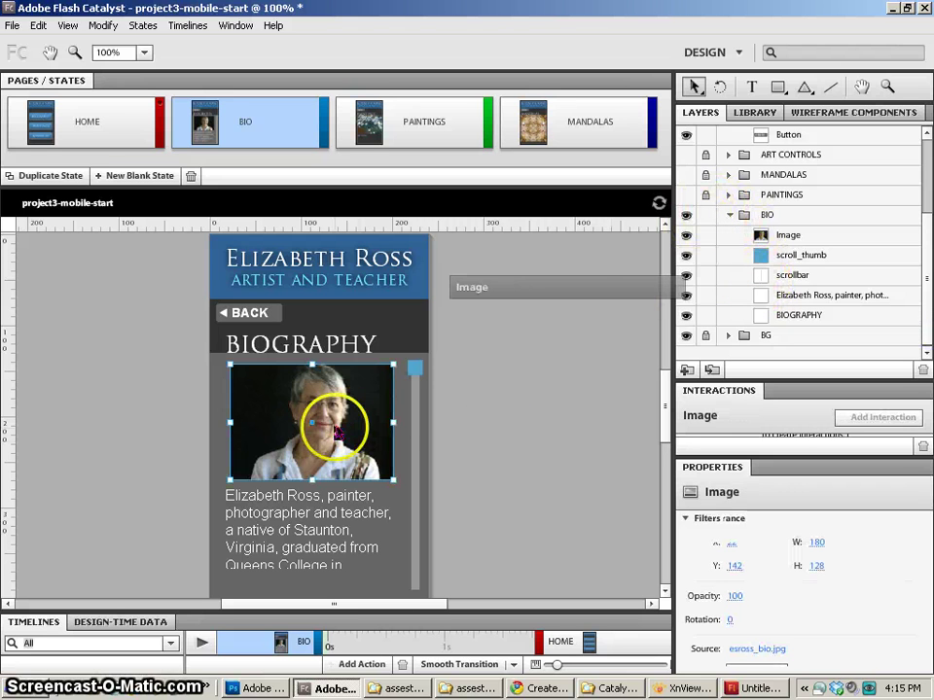
pyautogui.click(411, 367)
pyautogui.keyDown('shift'); pyautogui.click(419, 363); pyautogui.keyUp('shift')
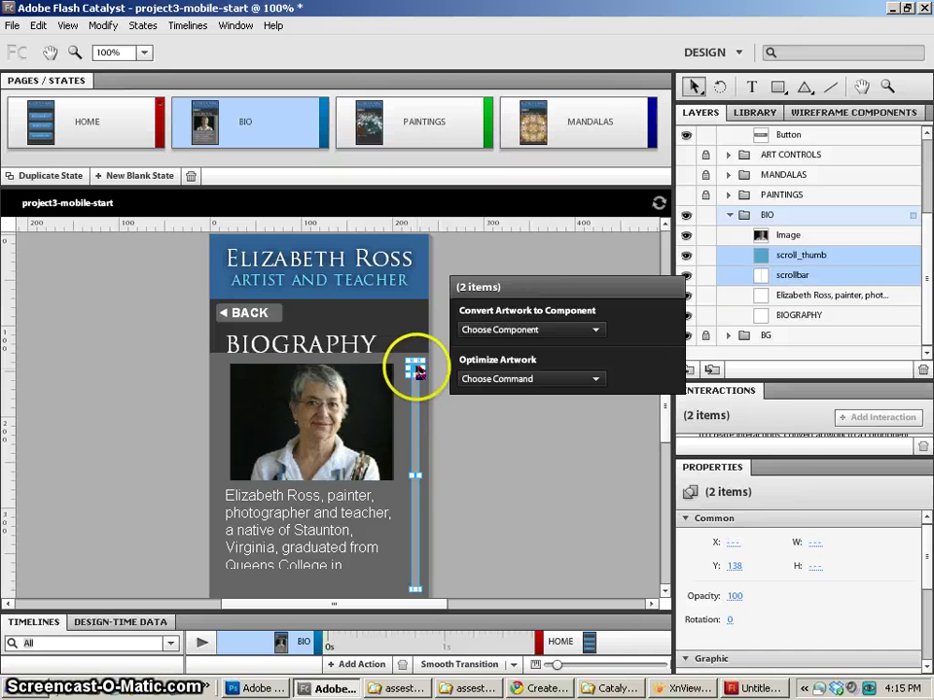
pyautogui.click(519, 331)
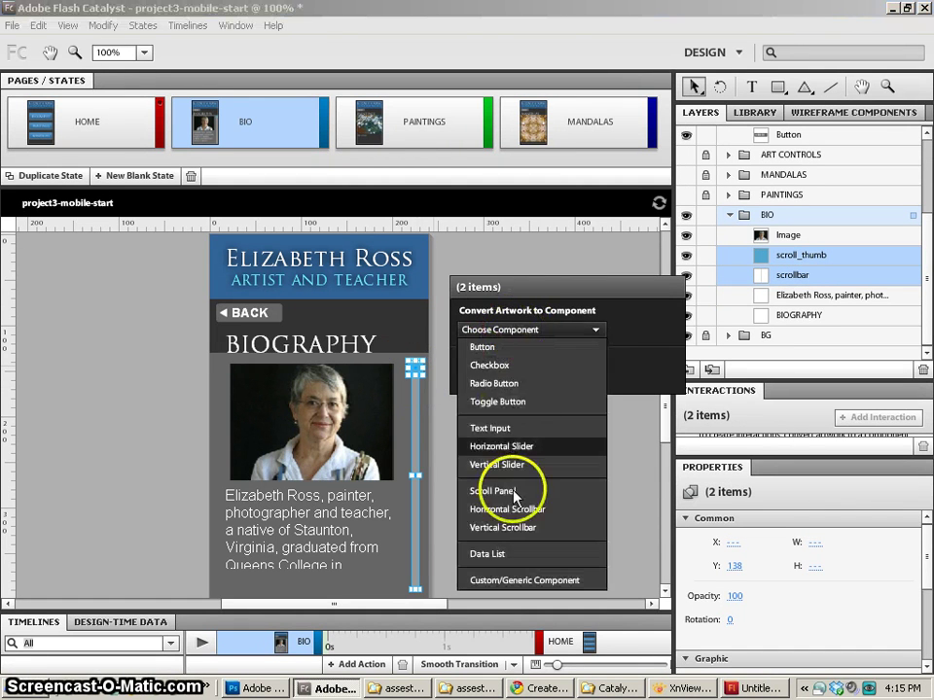
pyautogui.click(510, 528)
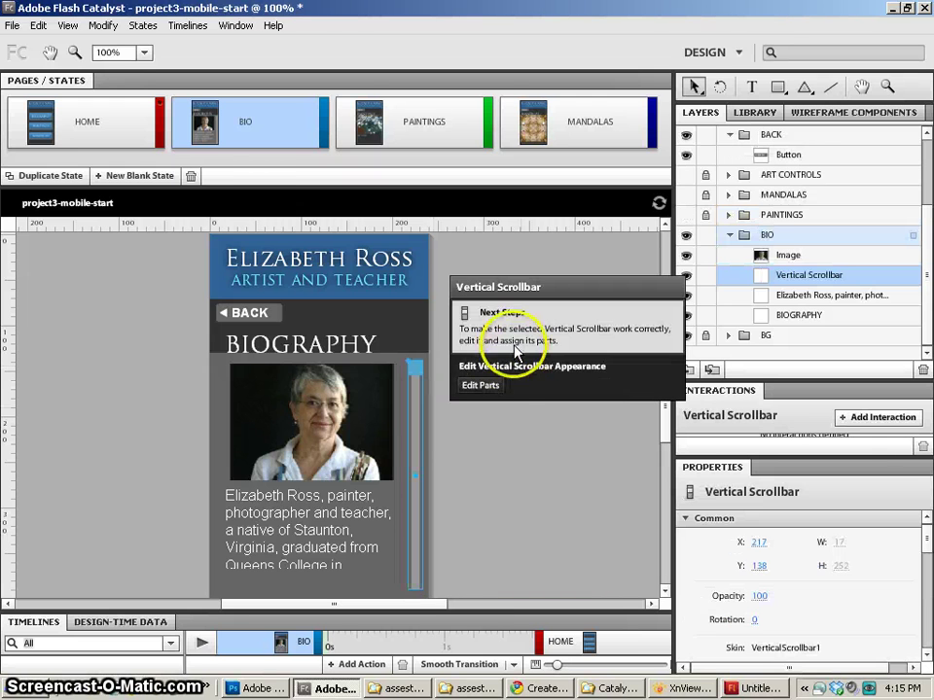
# Assign scroll_thumb as the Thumb part and scrollbar as the Track part, then exit.
pyautogui.click(476, 328)
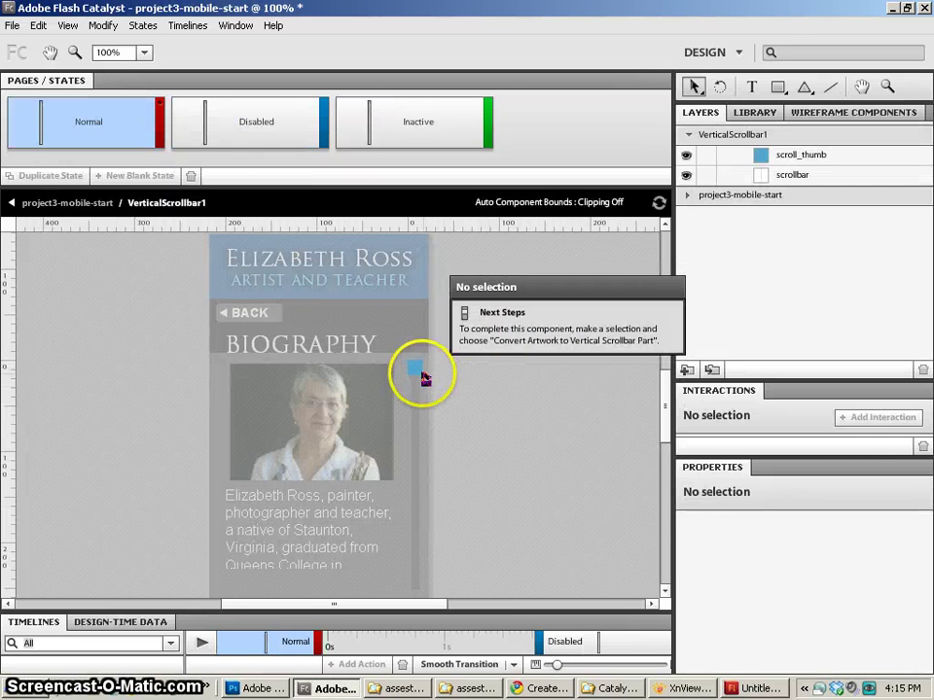
pyautogui.click(415, 368)
pyautogui.click(519, 385)
pyautogui.click(508, 402)
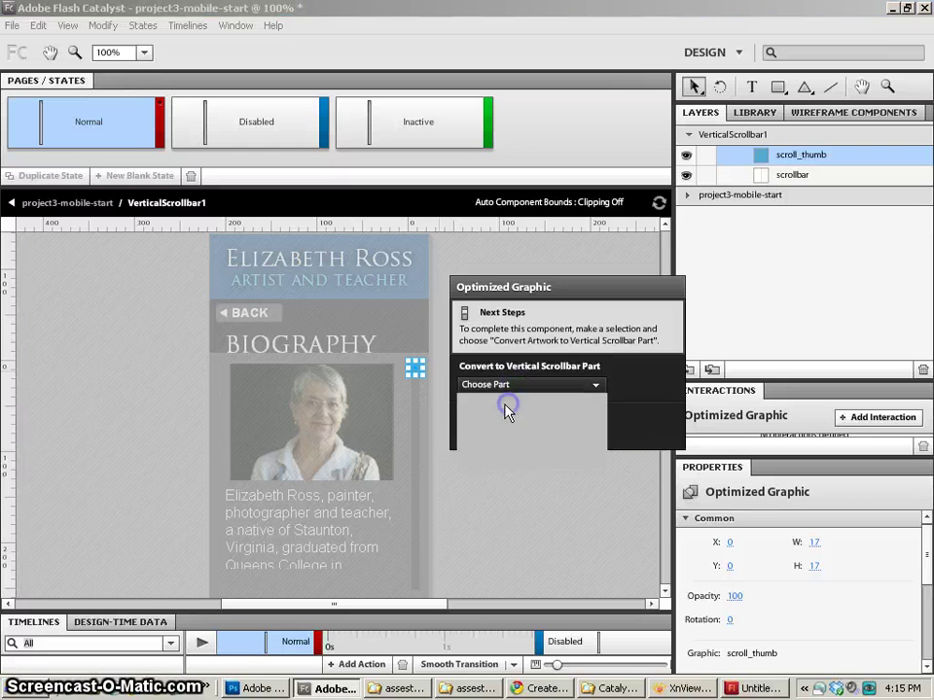
pyautogui.click(418, 407)
pyautogui.click(486, 385)
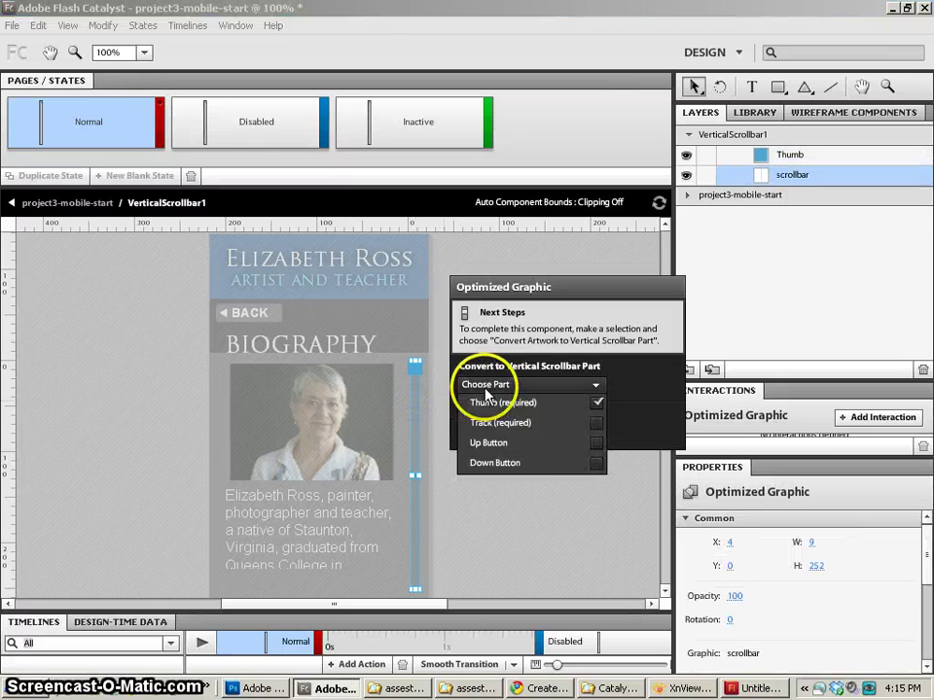
pyautogui.click(494, 426)
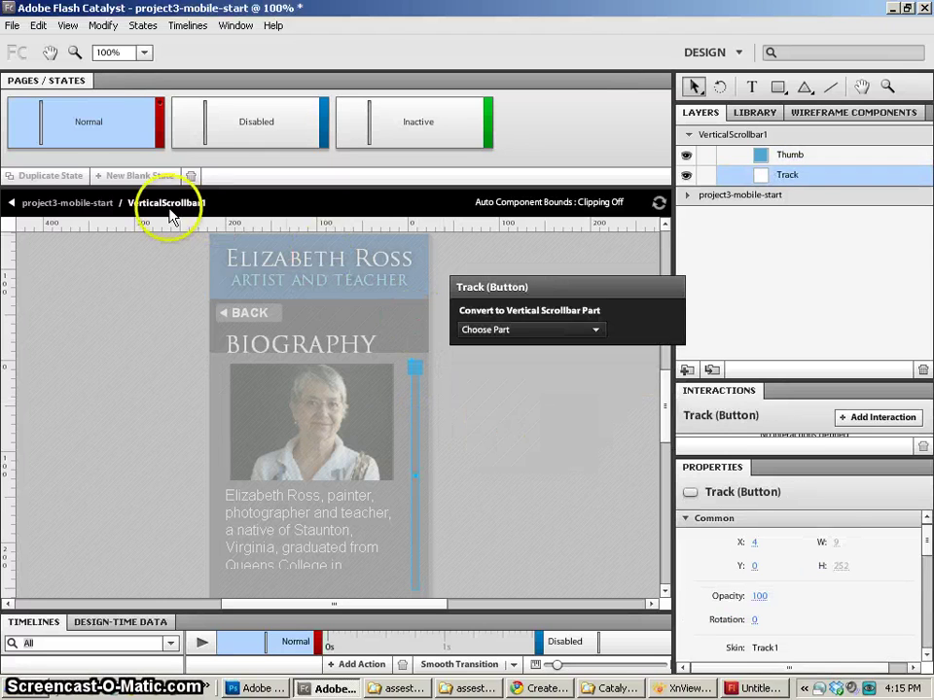
pyautogui.click(65, 205)
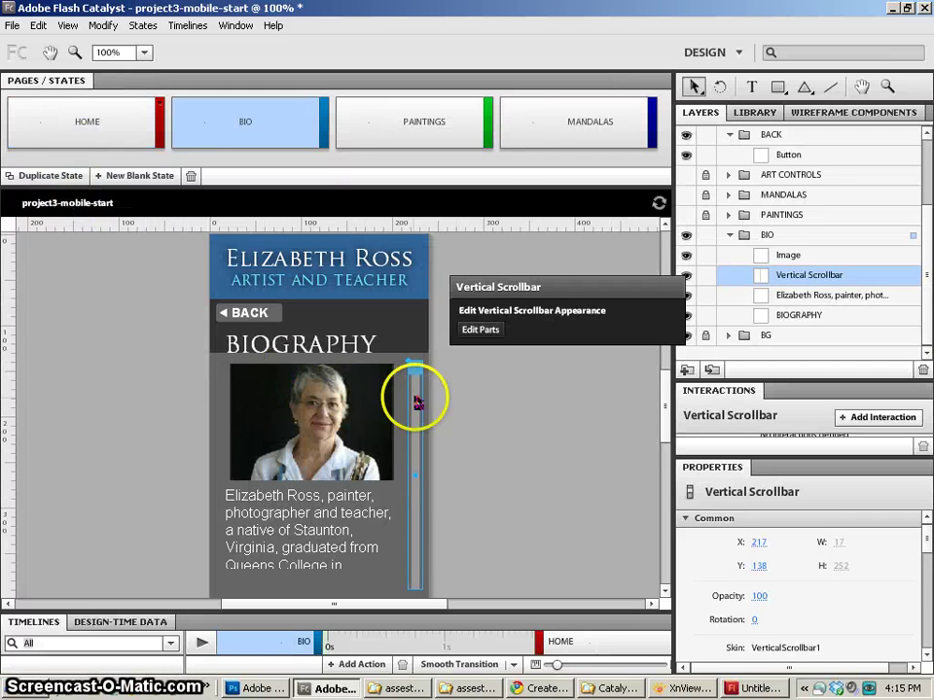
# Convert the portrait, biography text and Vertical Scrollbar into a Scroll Panel.
pyautogui.click(365, 389)
pyautogui.keyDown('shift'); pyautogui.click(368, 499); pyautogui.keyUp('shift')
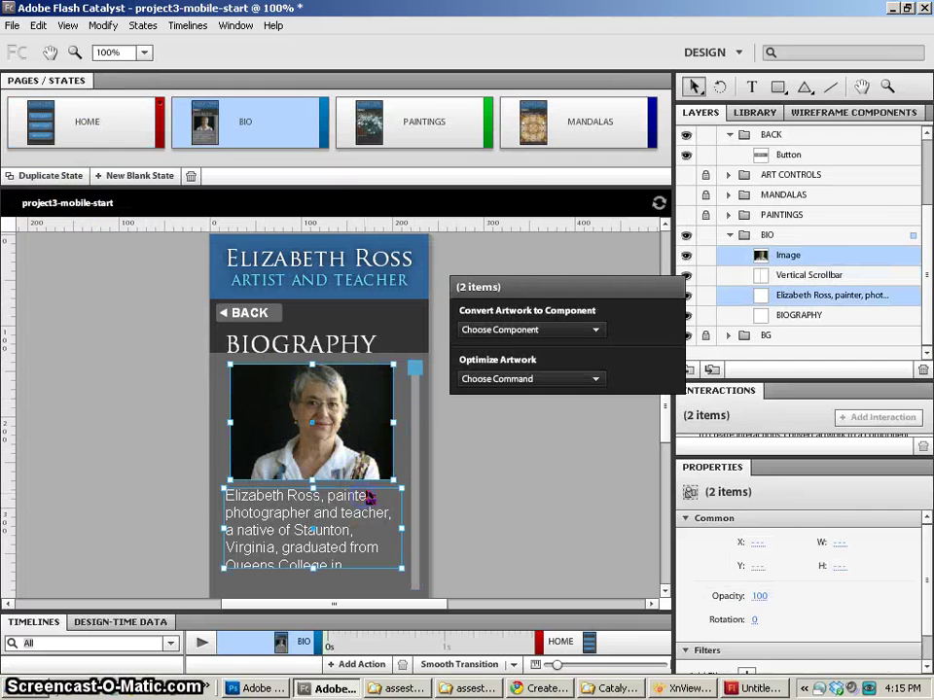
pyautogui.keyDown('shift'); pyautogui.click(416, 428); pyautogui.keyUp('shift')
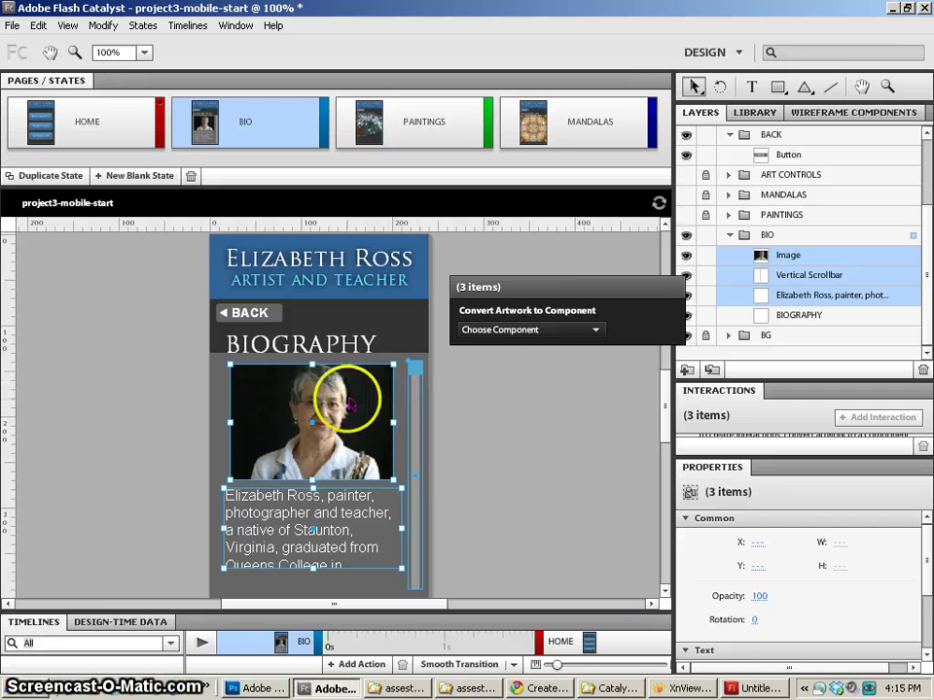
pyautogui.click(556, 329)
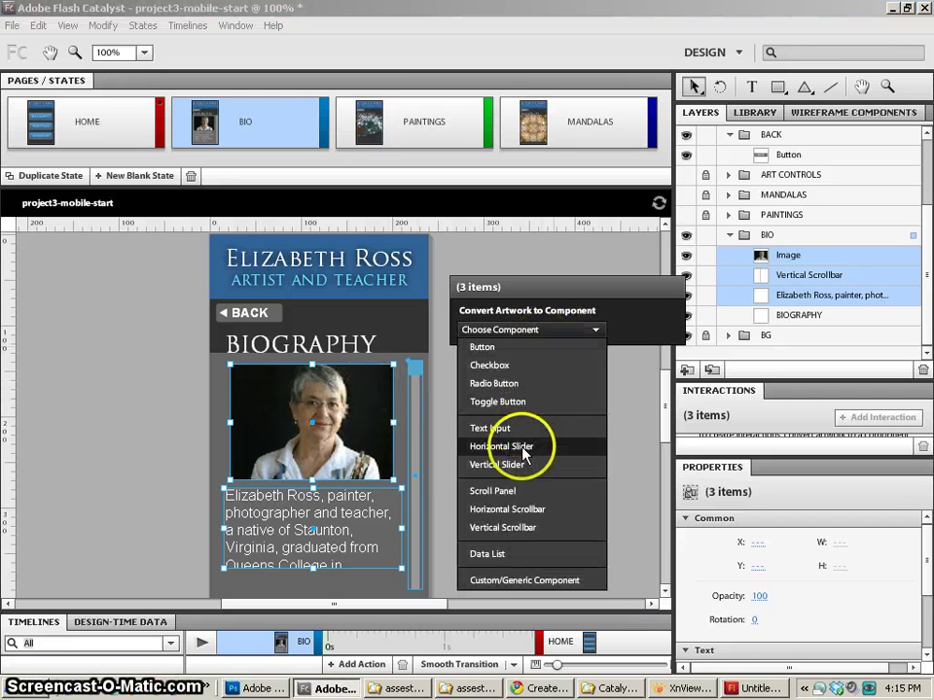
pyautogui.click(522, 492)
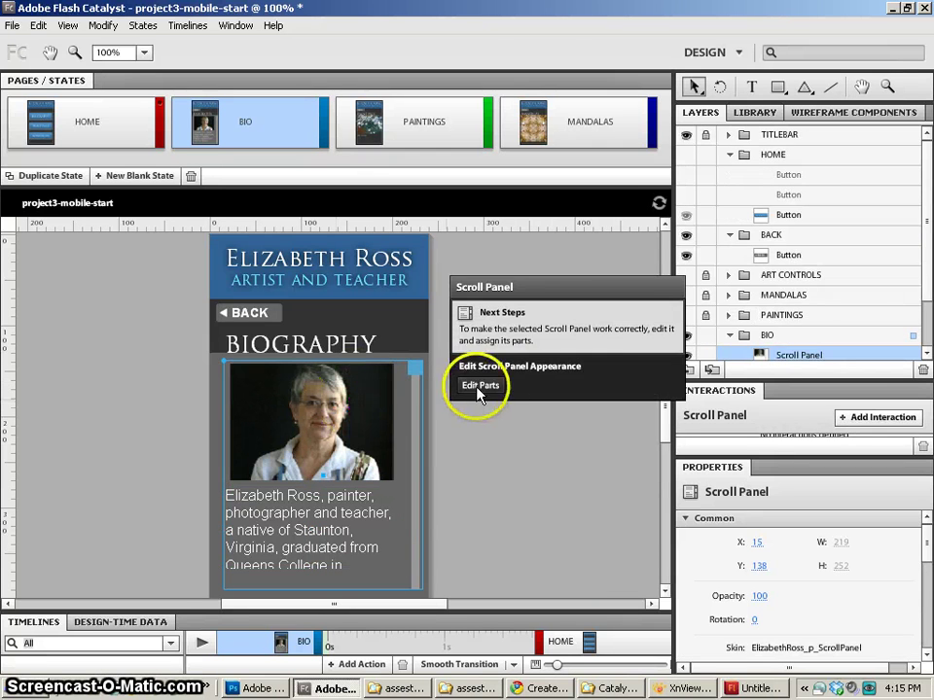
# Assign the portrait and biography text as the Scroll Panel's Scrolling Content part.
pyautogui.click(480, 387)
pyautogui.click(344, 501)
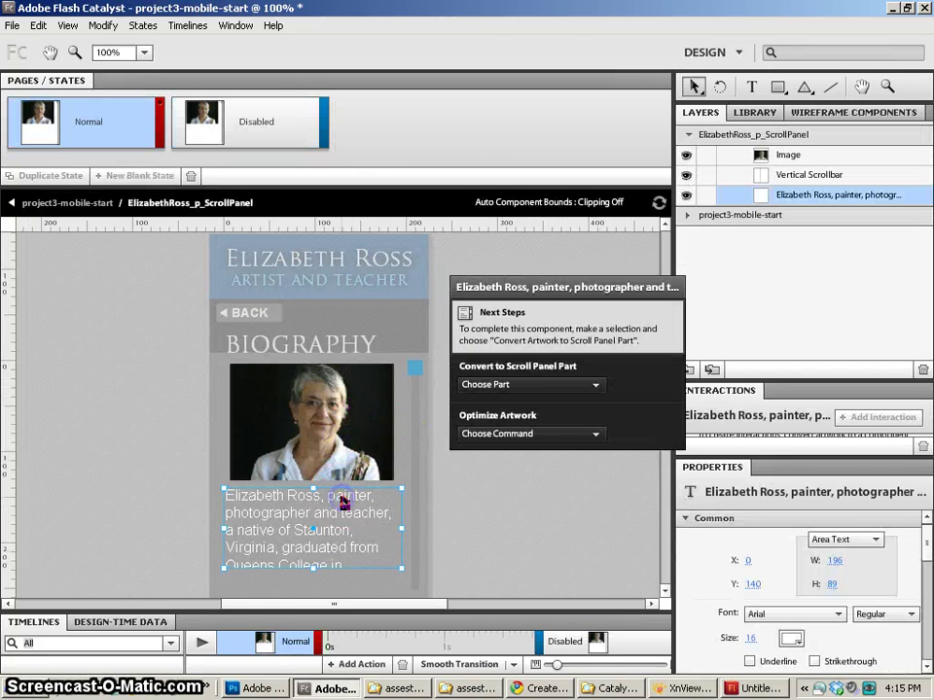
pyautogui.press('h')
pyautogui.keyDown('shift'); pyautogui.click(345, 440); pyautogui.keyUp('shift')
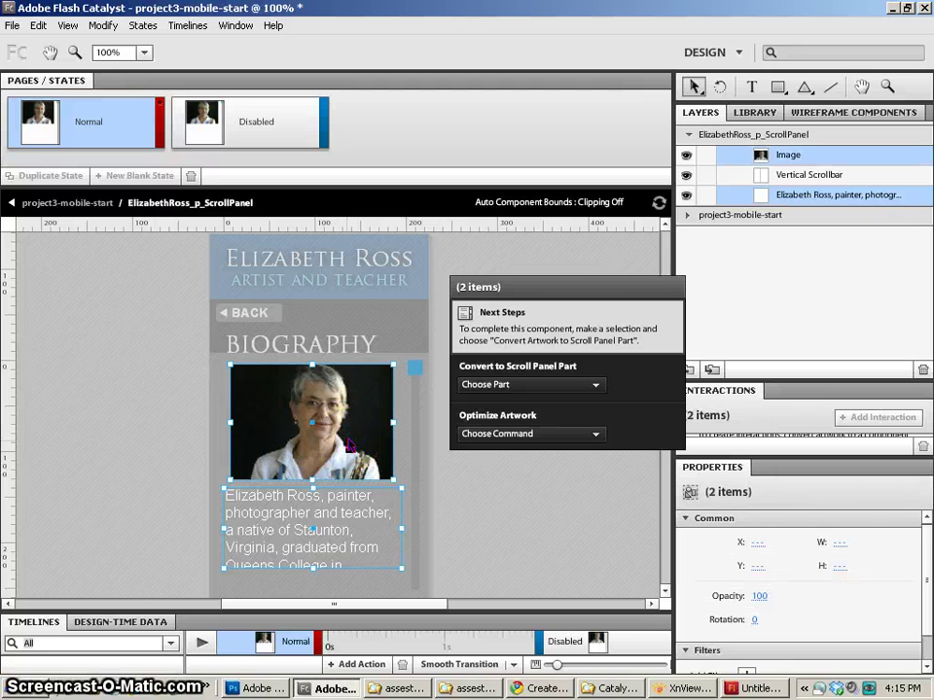
pyautogui.click(523, 385)
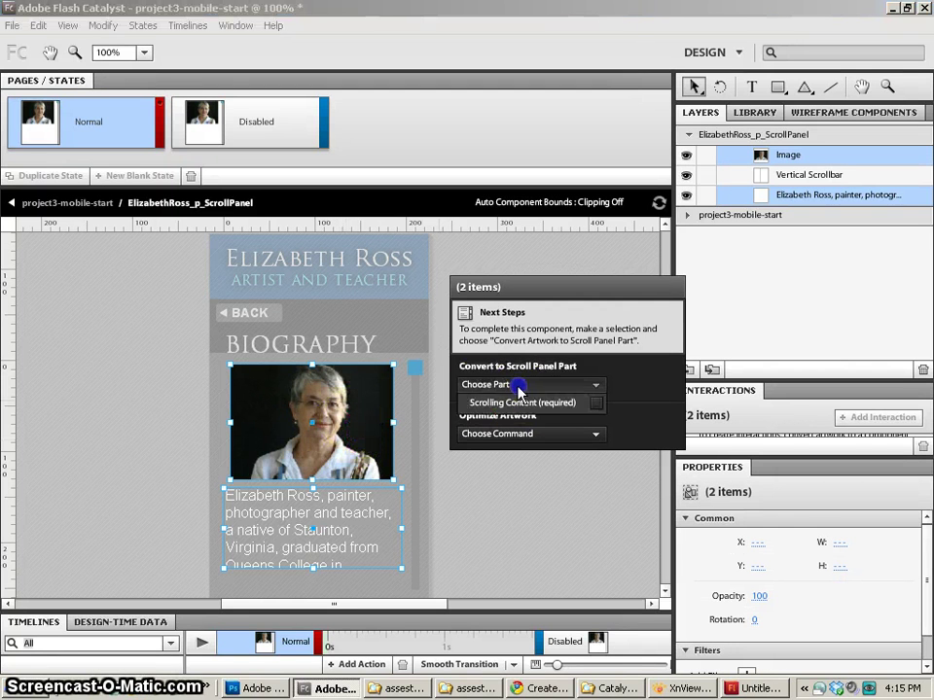
pyautogui.click(510, 401)
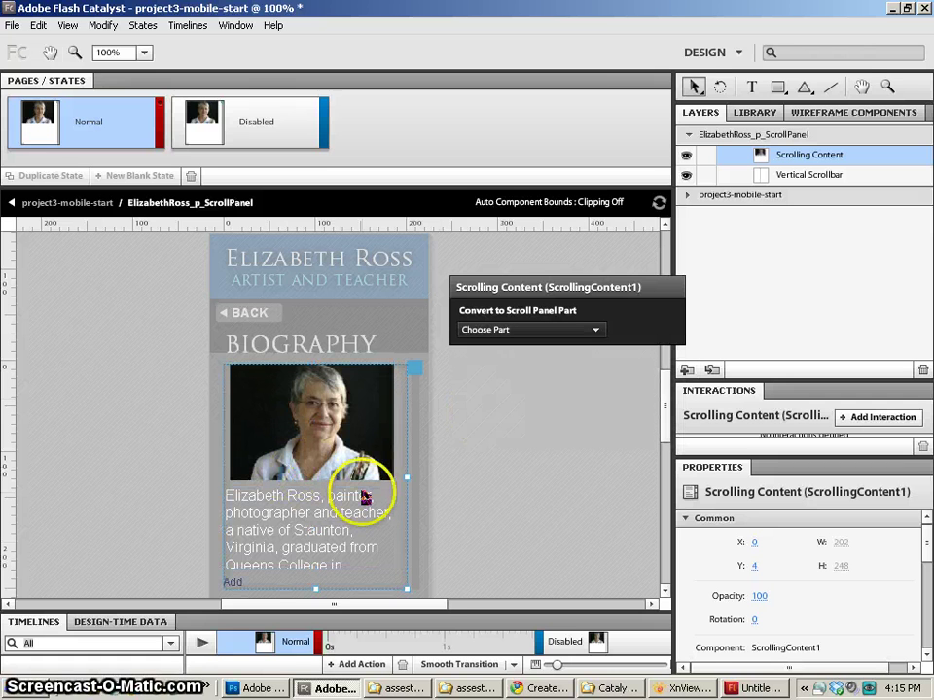
# Inside the scrolling content, delete the 'Add More Content Here' placeholder text.
pyautogui.scroll(-3, 292, 375)
pyautogui.doubleClick(309, 376)
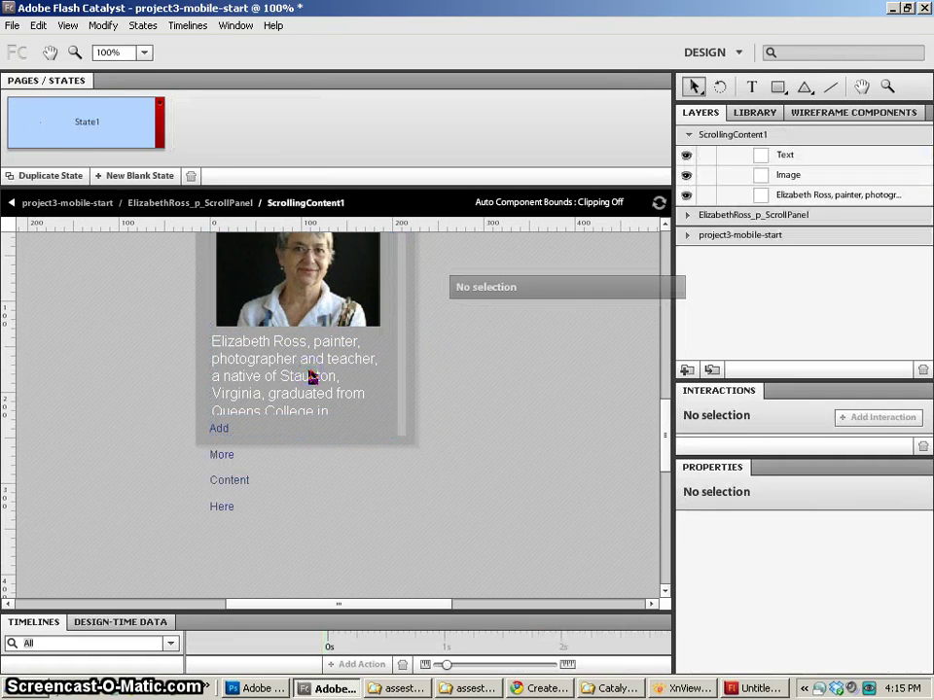
pyautogui.click(232, 436)
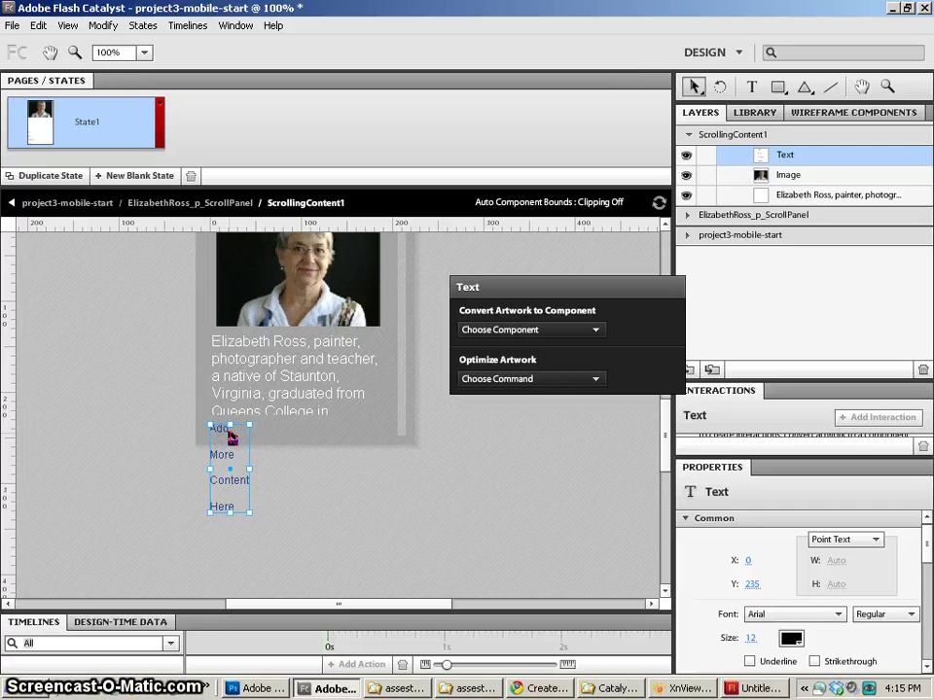
pyautogui.press('Delete')
# Stretch the biography text box to show the full text and set its font size to 14.
pyautogui.click(268, 413)
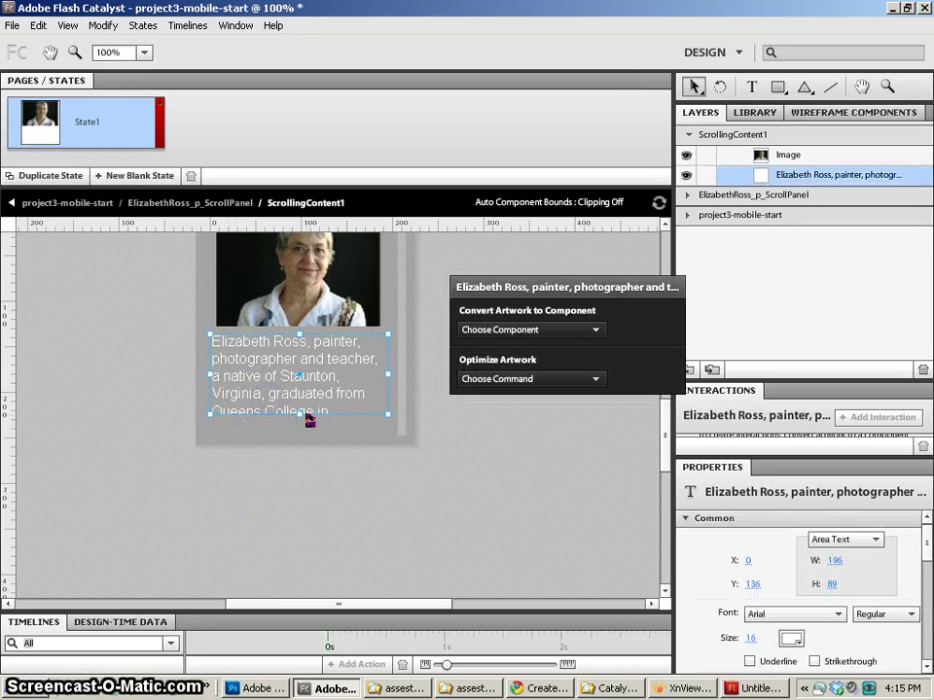
pyautogui.moveTo(299, 414); pyautogui.dragTo(303, 595)
pyautogui.scroll(-2, 300, 508)
pyautogui.scroll(-9, 309, 490)
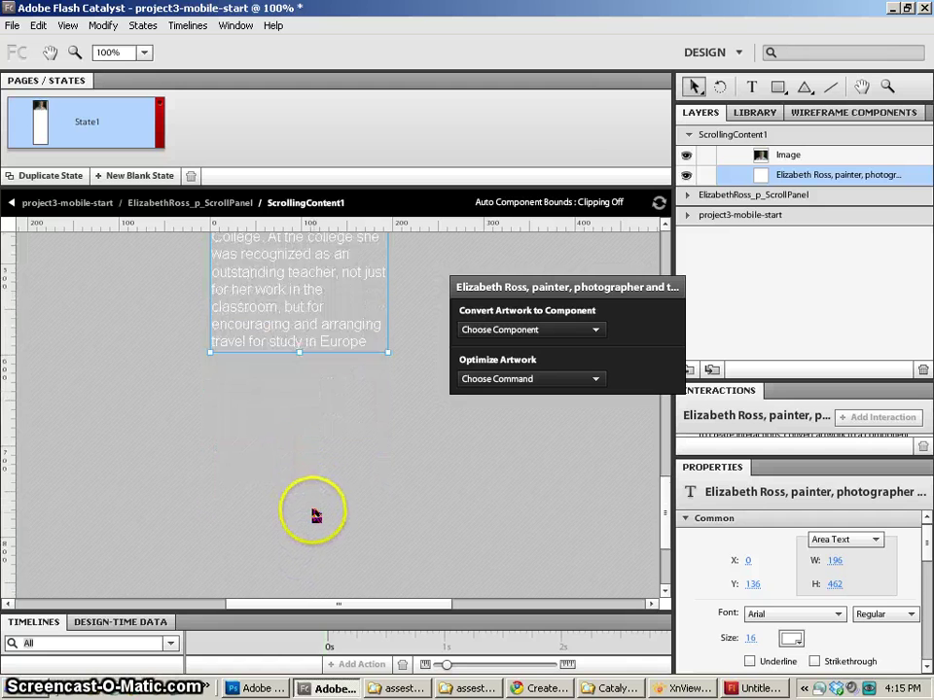
pyautogui.moveTo(299, 322); pyautogui.dragTo(304, 593)
pyautogui.click(756, 638)
pyautogui.write('14')
pyautogui.press('Return')
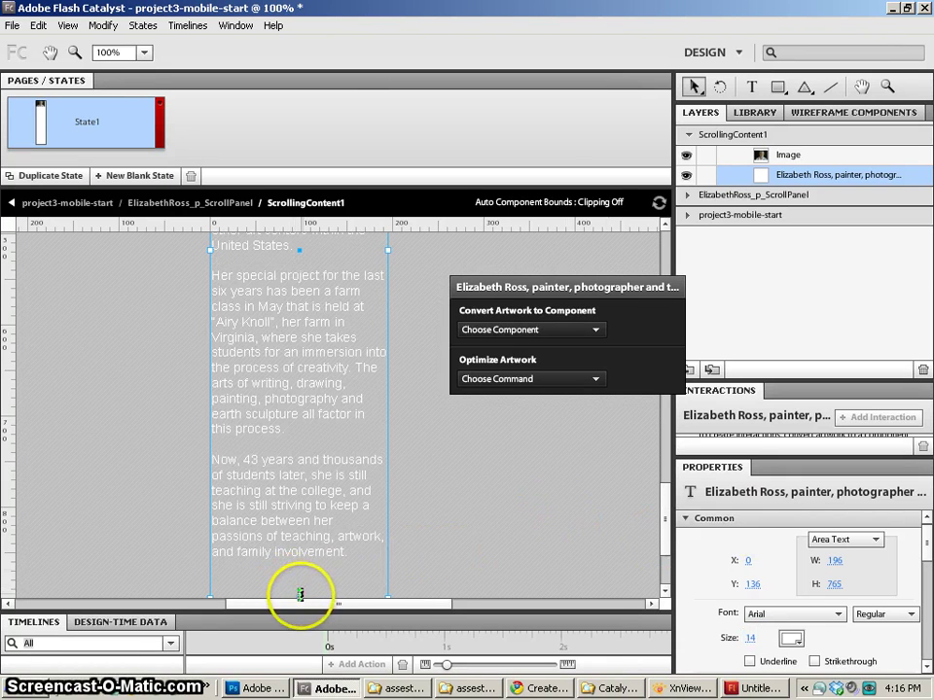
pyautogui.moveTo(302, 574); pyautogui.dragTo(299, 589)
# Shorten the Scrolling Content area slightly at the bottom and undo an accidental panel move.
pyautogui.scroll(8, 358, 392)
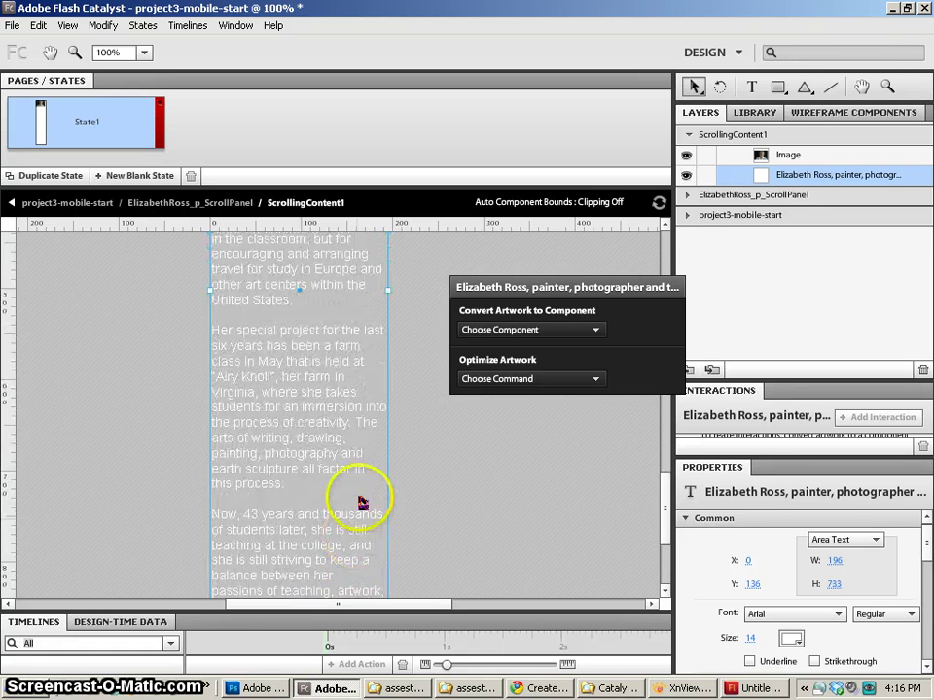
pyautogui.scroll(5, 356, 373)
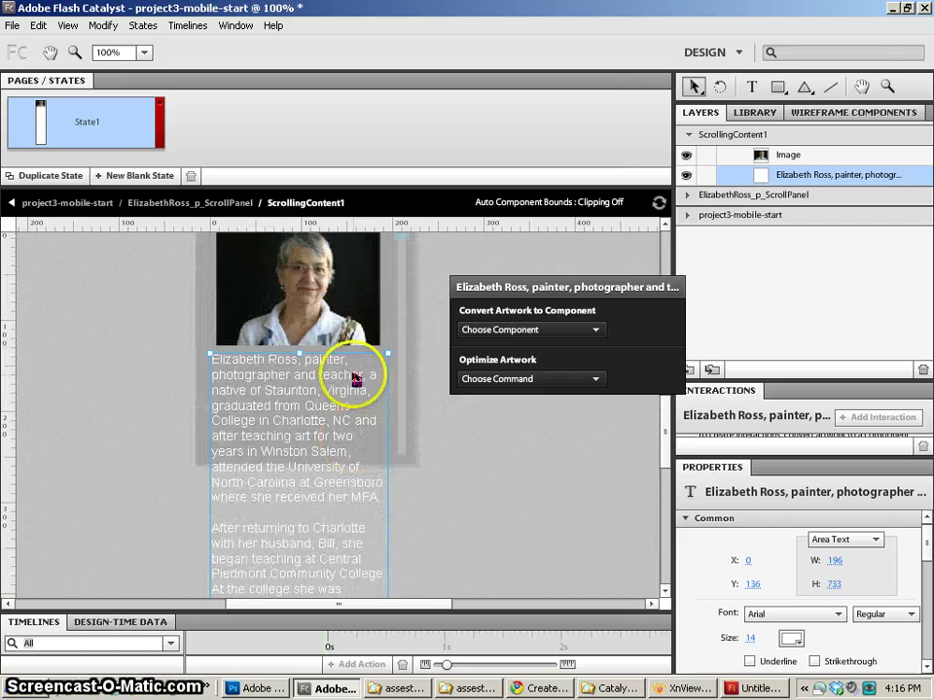
pyautogui.doubleClick(457, 440)
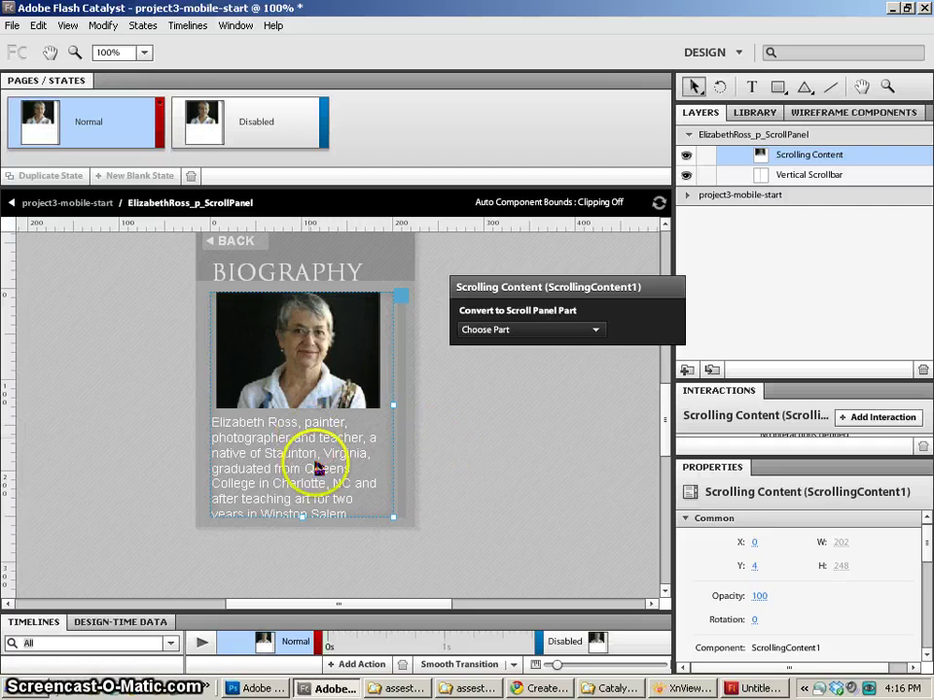
pyautogui.moveTo(304, 518); pyautogui.dragTo(303, 511)
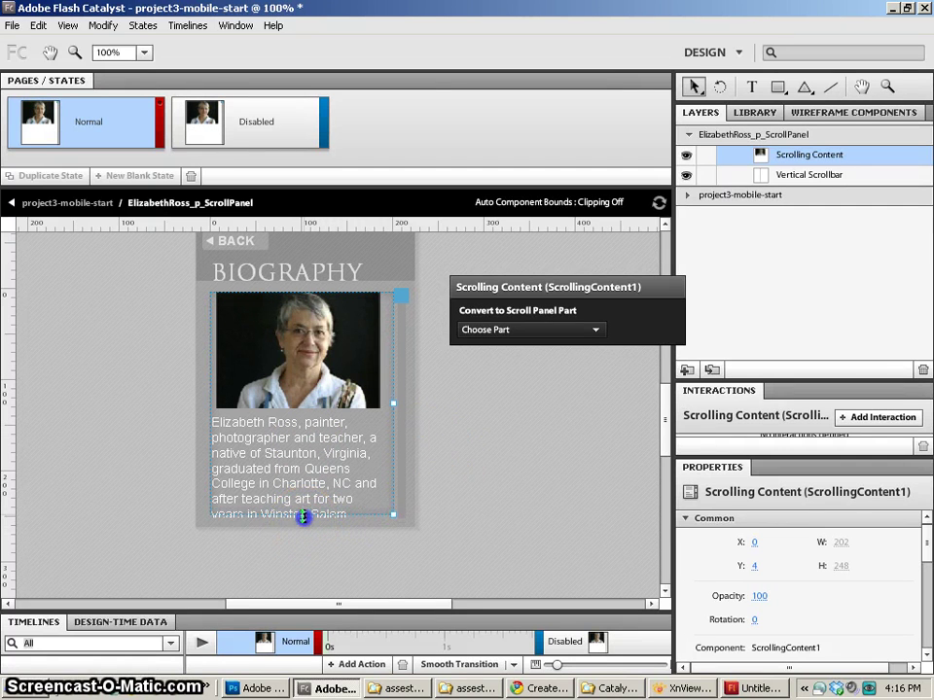
pyautogui.click(471, 479)
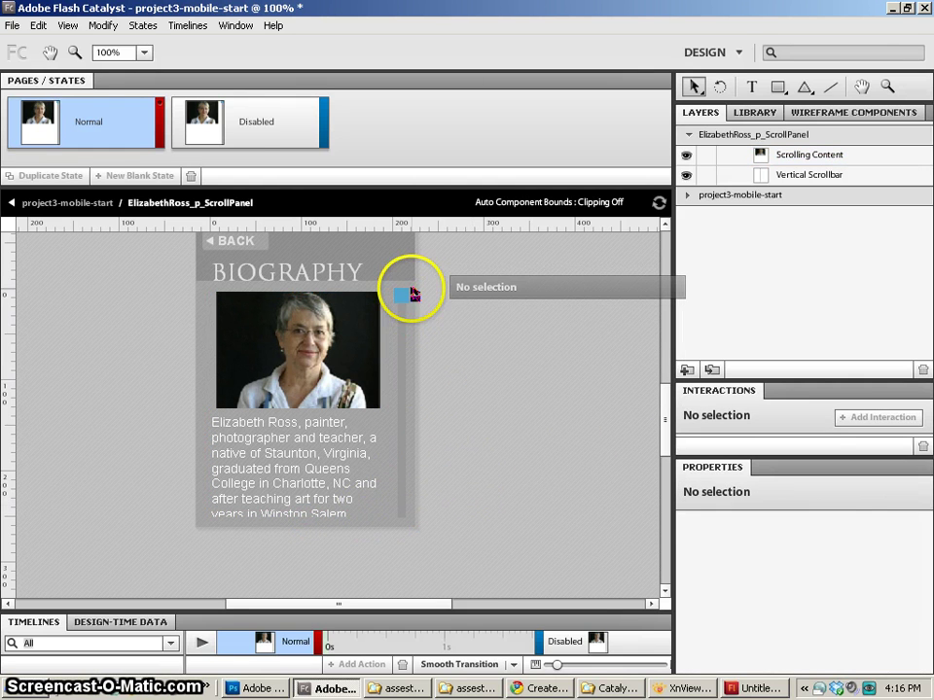
pyautogui.click(89, 207)
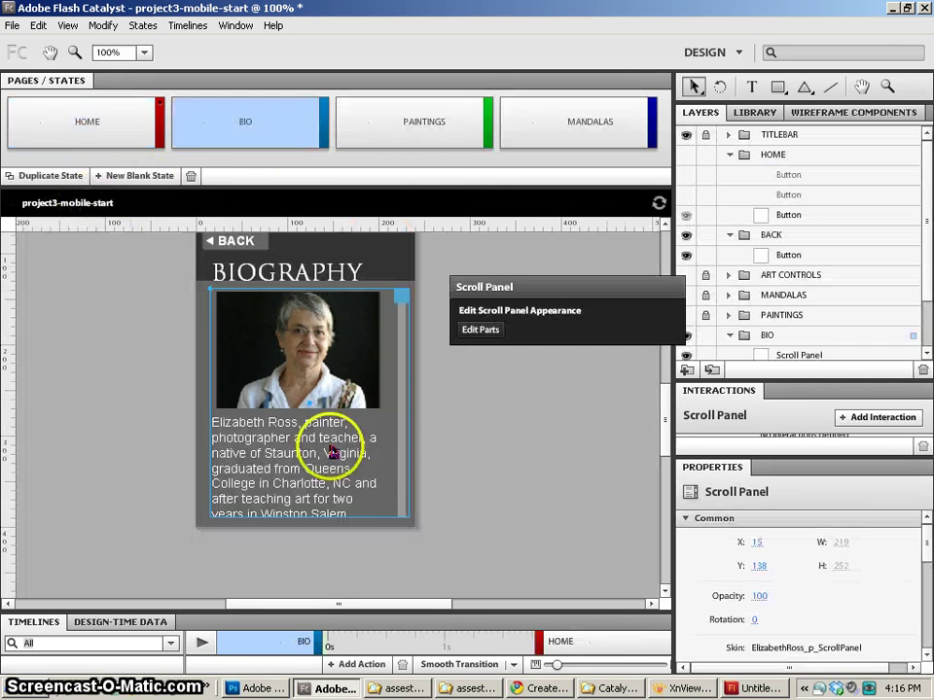
pyautogui.moveTo(379, 515)
pyautogui.mouseDown()
pyautogui.moveTo(428, 544)
pyautogui.moveTo(373, 414)
pyautogui.moveTo(464, 431)
pyautogui.mouseUp()
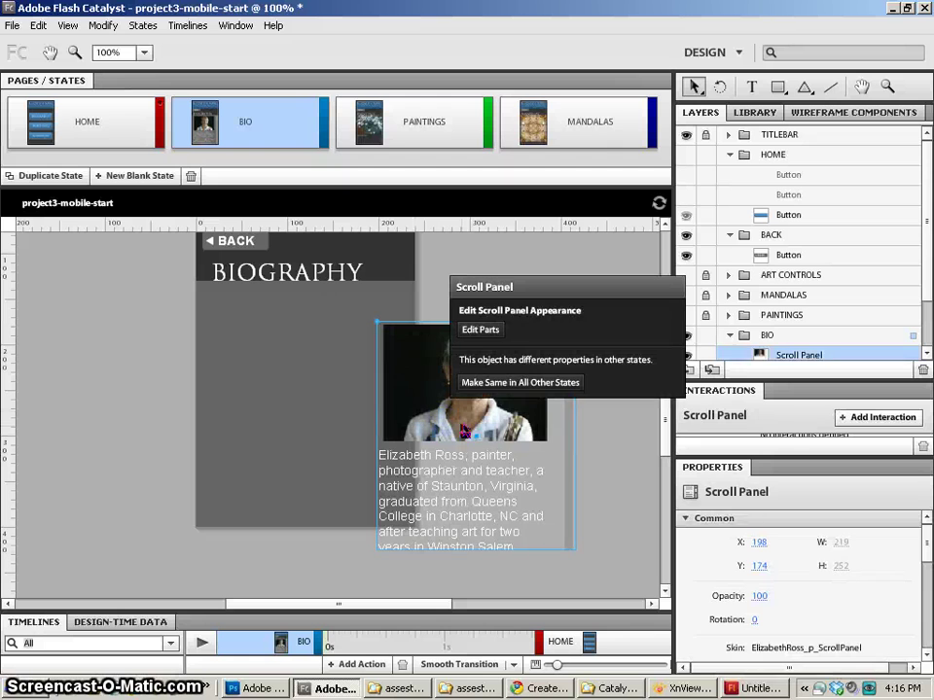
pyautogui.hotkey('ctrl', 'z')
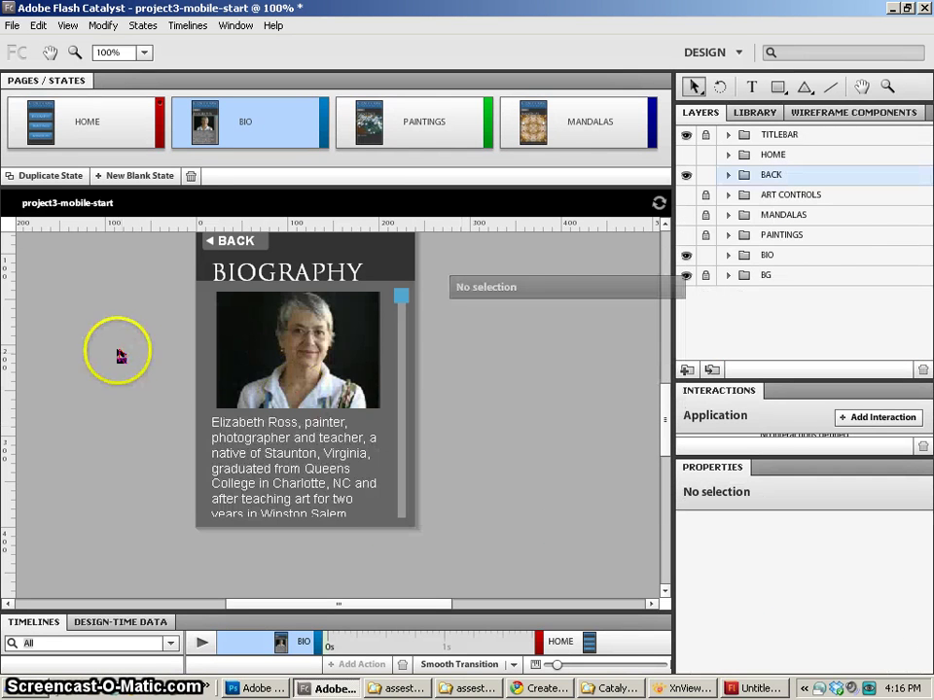
# On the PAINTINGS page, unlock ART CONTROLS and make the left and right arrows buttons.
pyautogui.click(394, 145)
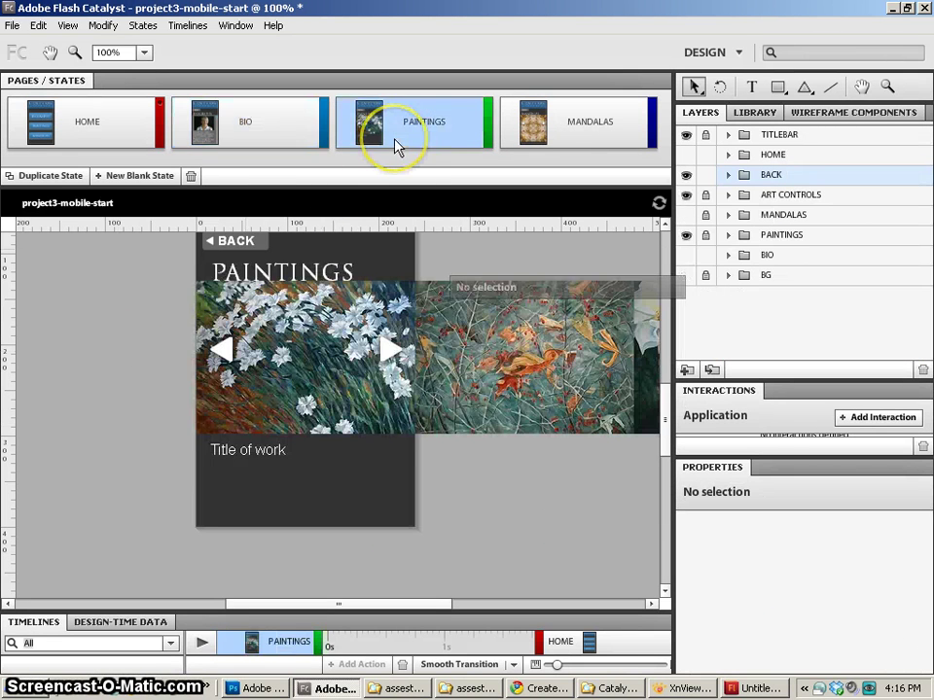
pyautogui.click(707, 196)
pyautogui.click(223, 350)
pyautogui.moveTo(564, 286)
pyautogui.click(526, 332)
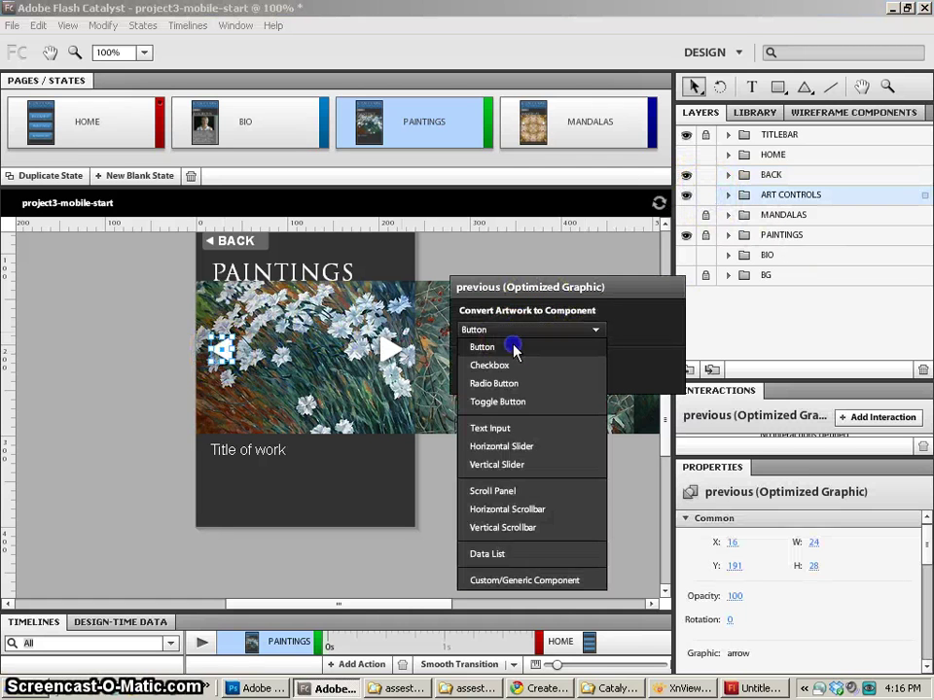
pyautogui.click(511, 346)
pyautogui.click(394, 350)
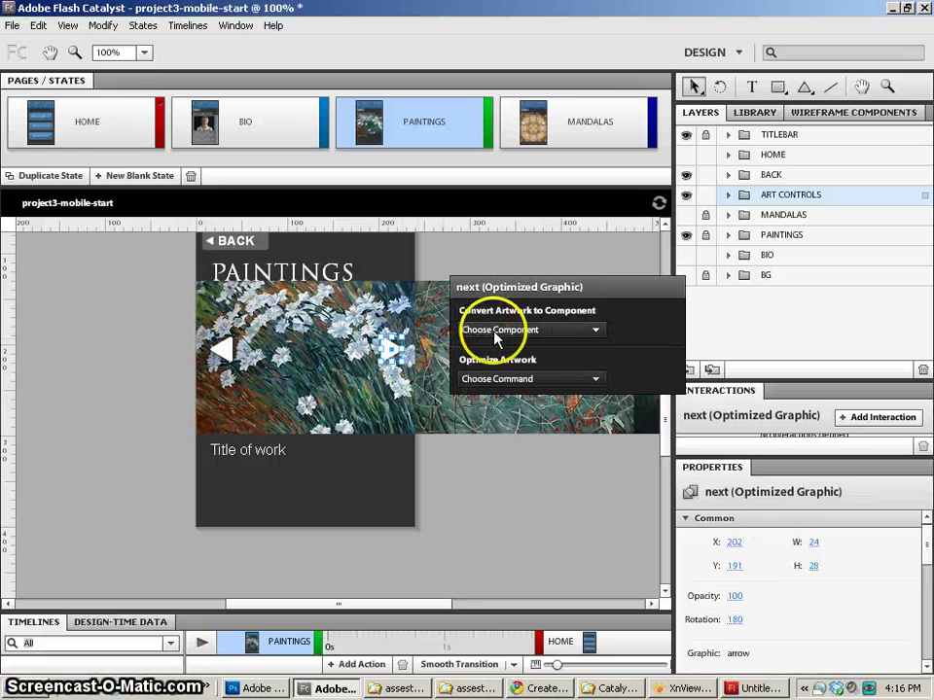
pyautogui.click(492, 331)
pyautogui.click(483, 348)
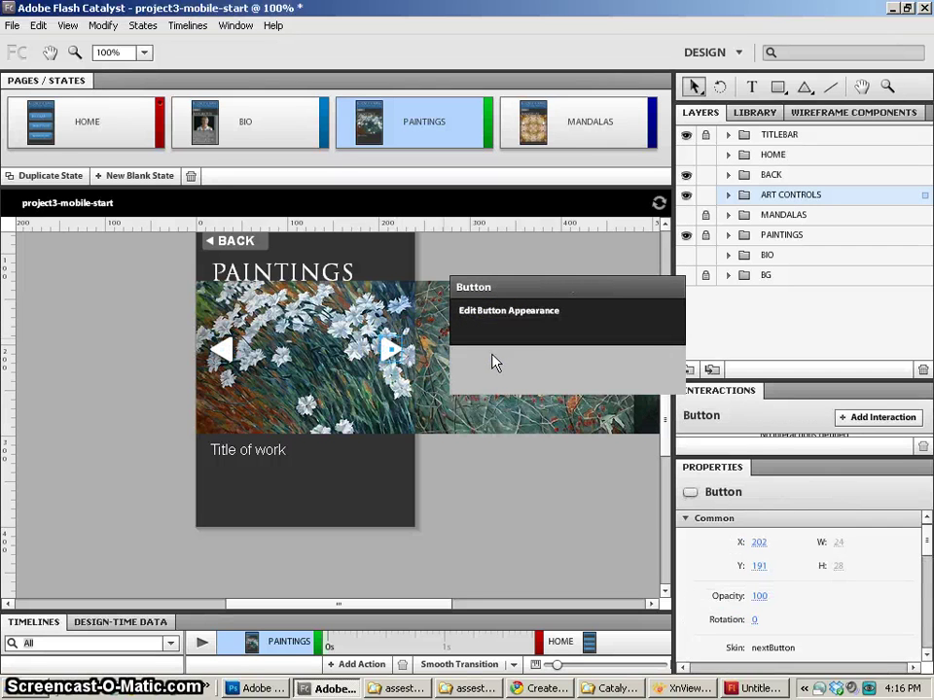
# Combine both arrows, the Title of work text and the flower, leaf and rose paintings into a custom component.
pyautogui.click(224, 351)
pyautogui.keyDown('shift'); pyautogui.click(224, 351); pyautogui.keyUp('shift')
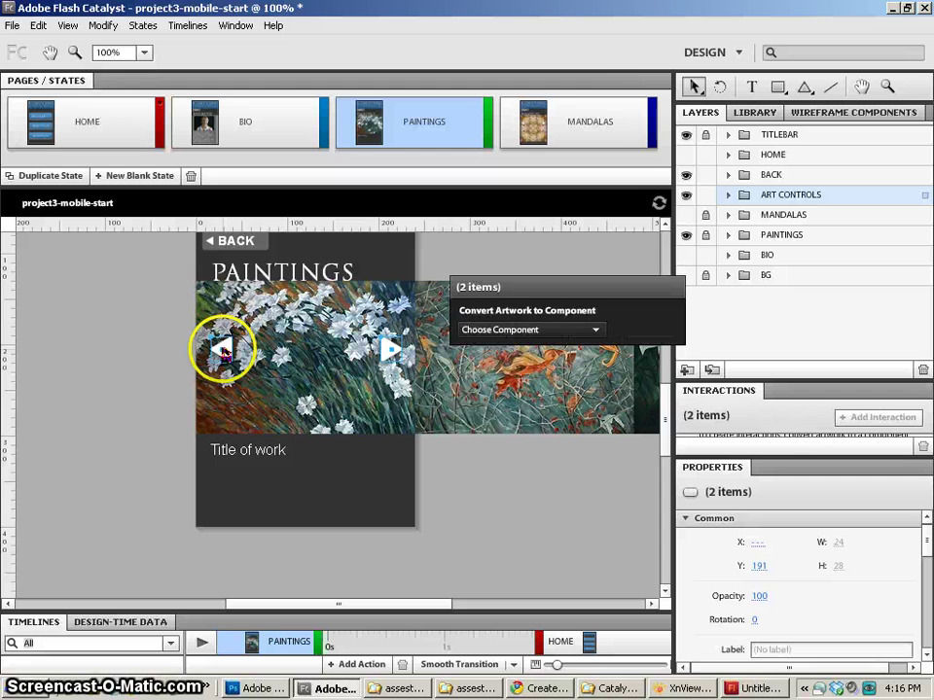
pyautogui.keyDown('shift'); pyautogui.click(265, 452); pyautogui.keyUp('shift')
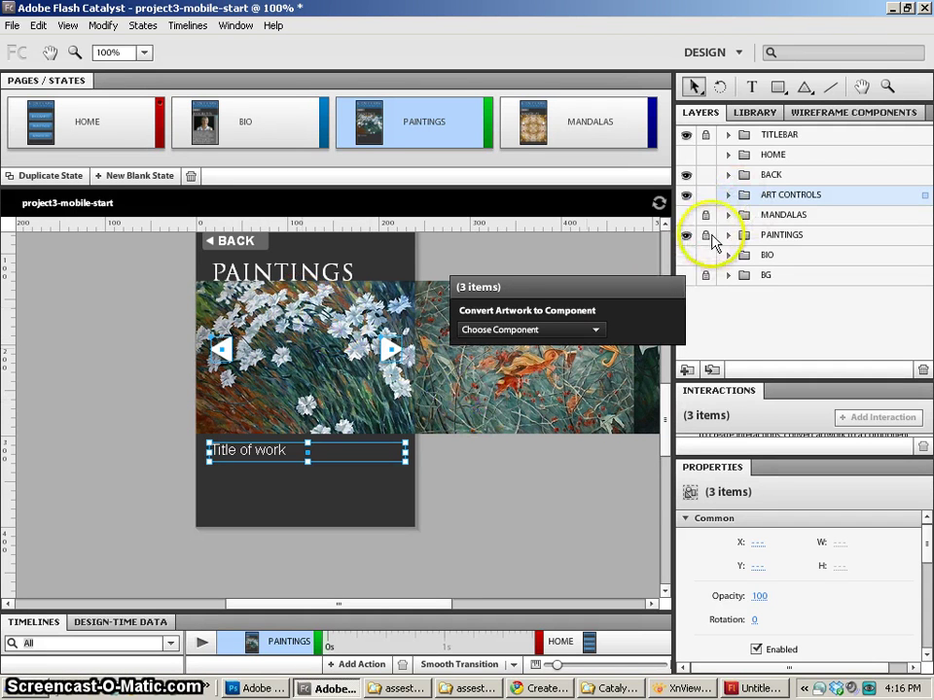
pyautogui.click(706, 235)
pyautogui.keyDown('shift'); pyautogui.click(401, 379); pyautogui.keyUp('shift')
pyautogui.keyDown('shift'); pyautogui.click(437, 308); pyautogui.keyUp('shift')
pyautogui.moveTo(599, 390); pyautogui.dragTo(327, 384)
pyautogui.keyDown('shift'); pyautogui.click(399, 386); pyautogui.keyUp('shift')
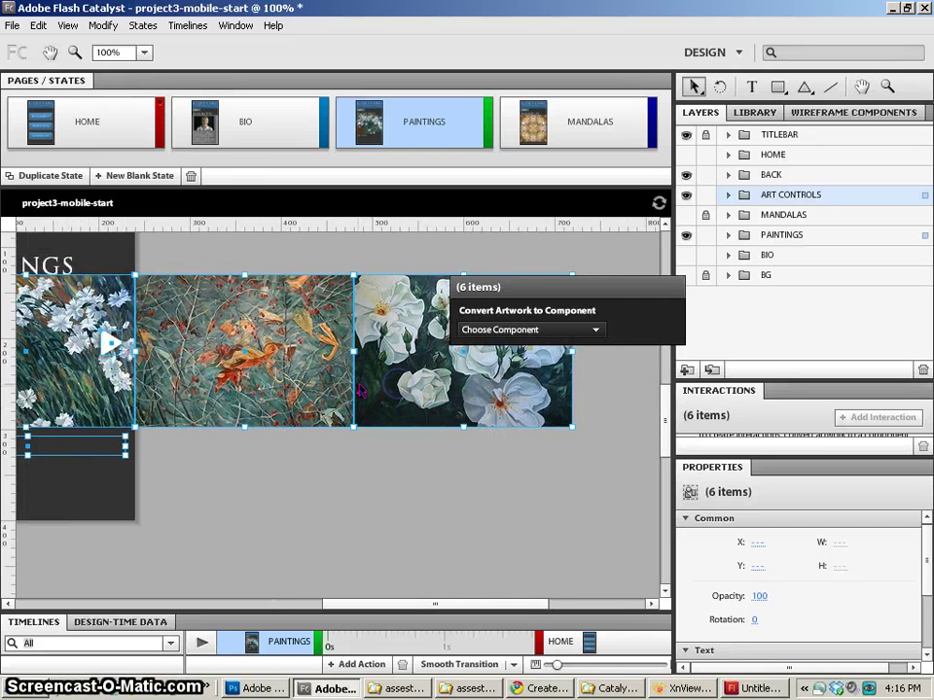
pyautogui.moveTo(246, 383); pyautogui.dragTo(421, 394)
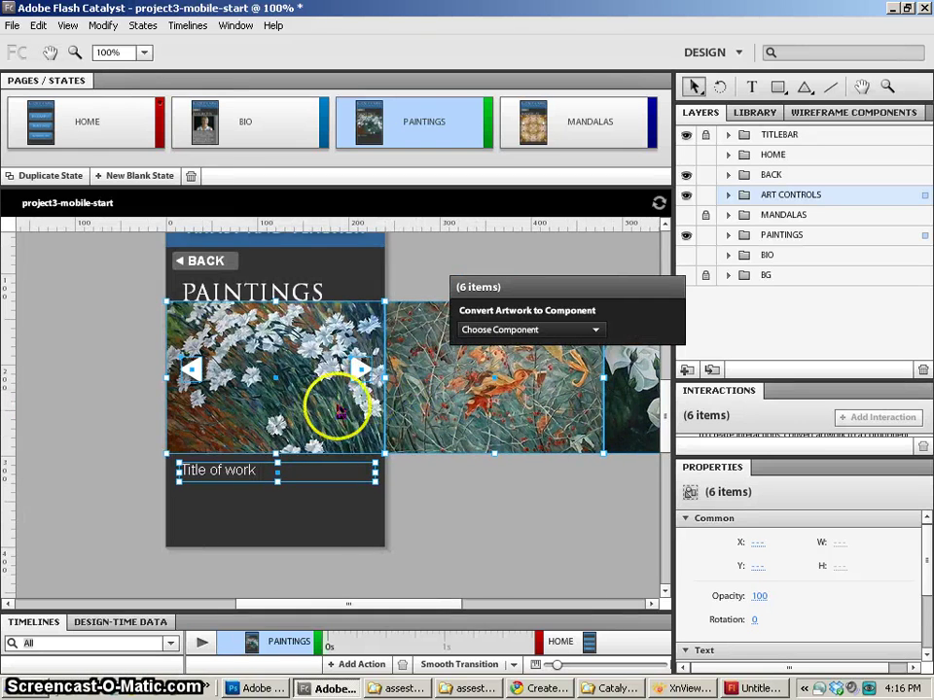
pyautogui.click(482, 334)
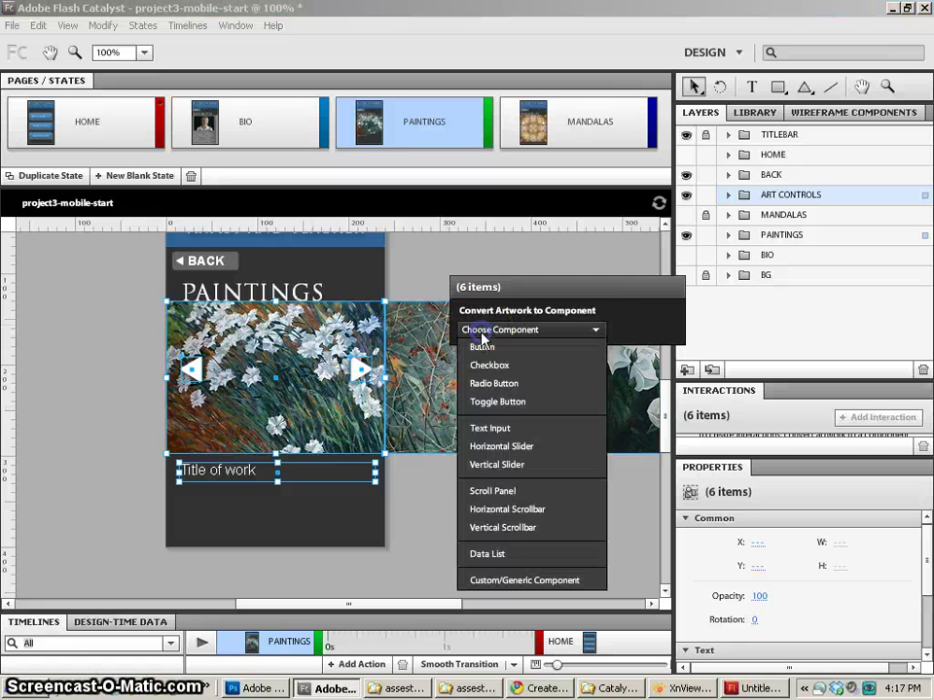
pyautogui.click(507, 581)
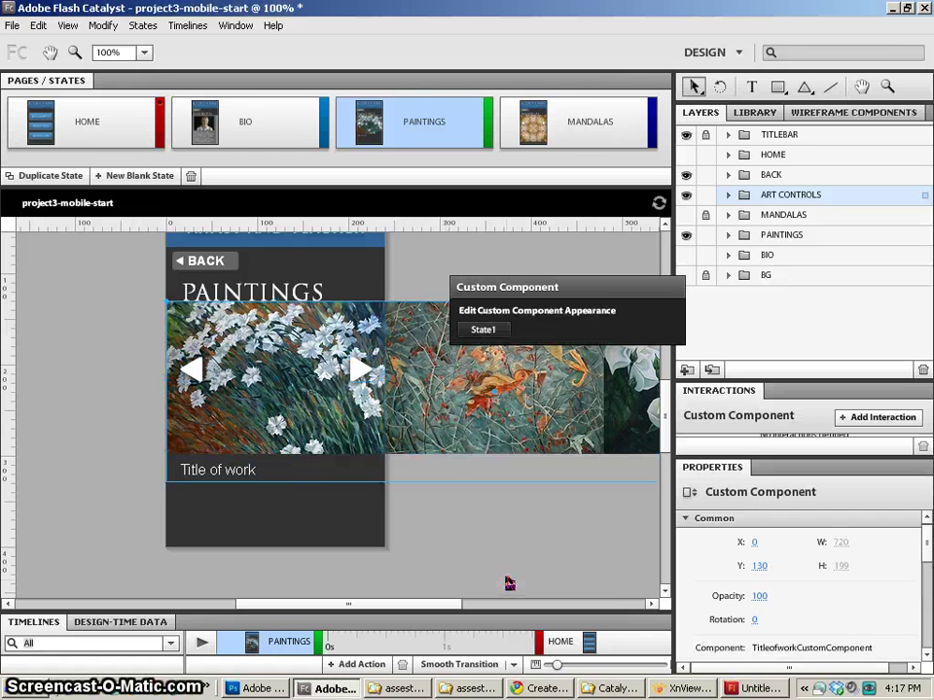
# From the MANDALAS page, drag TitleofworkCustomComponent from ART CONTROLS into the PAINTINGS layer.
pyautogui.click(509, 131)
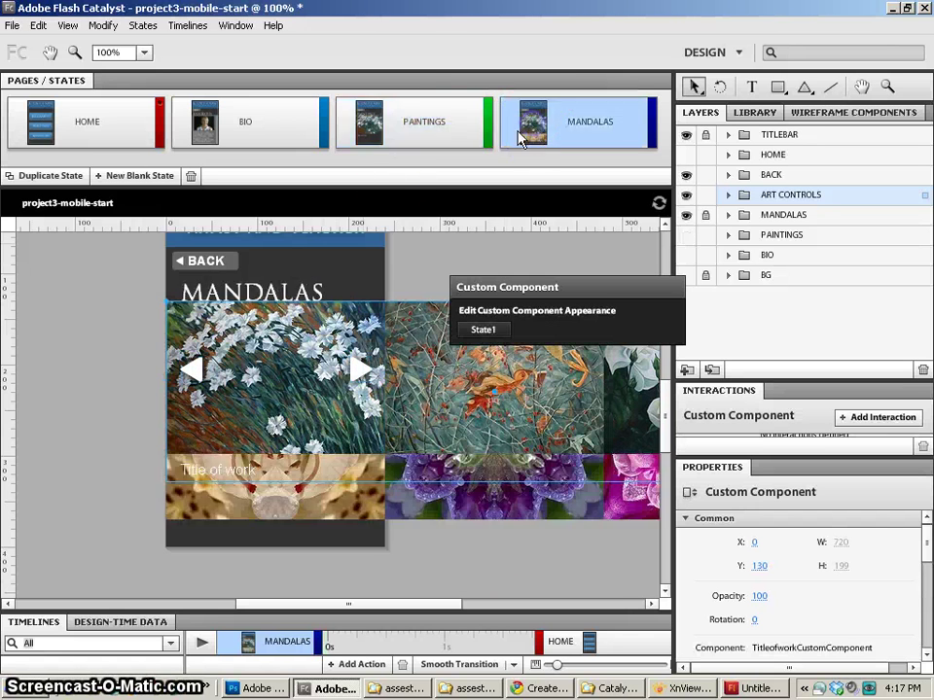
pyautogui.click(367, 402)
pyautogui.click(357, 411)
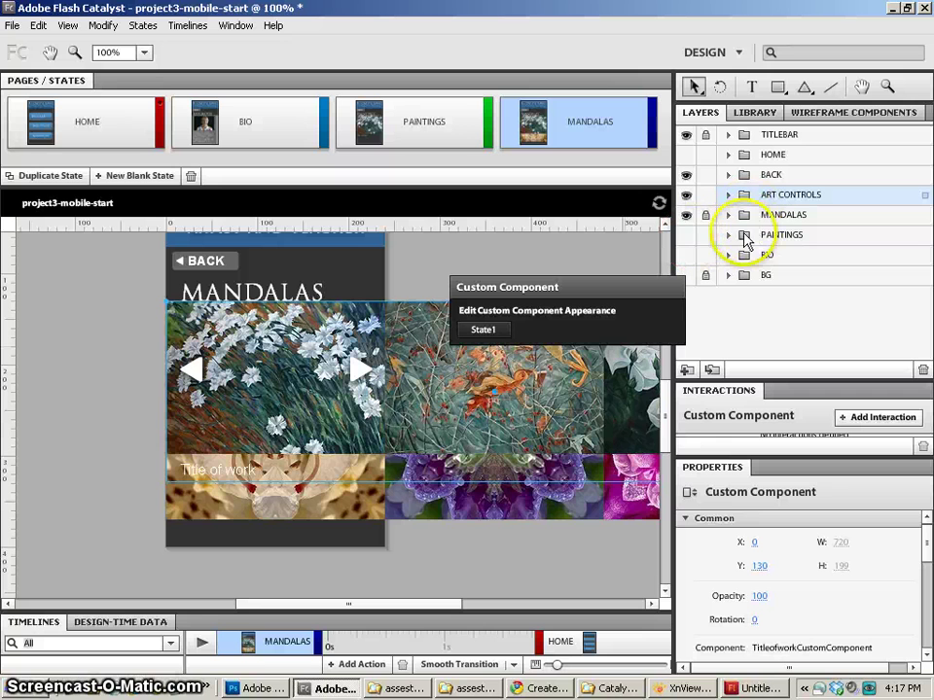
pyautogui.click(729, 194)
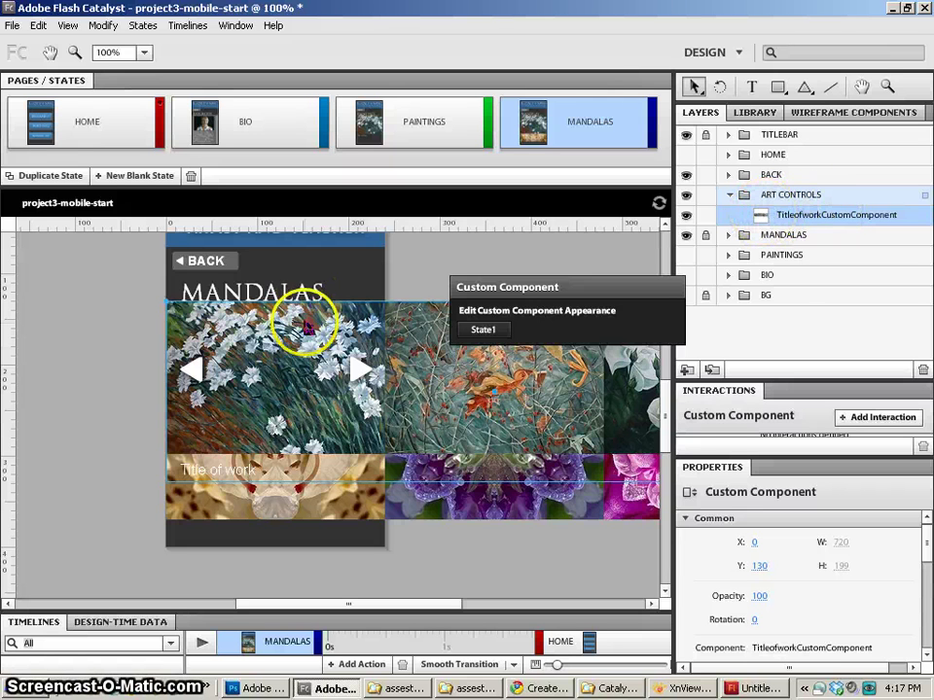
pyautogui.click(764, 222)
pyautogui.moveTo(763, 222)
pyautogui.mouseDown()
pyautogui.moveTo(744, 263)
pyautogui.moveTo(768, 274)
pyautogui.mouseUp()
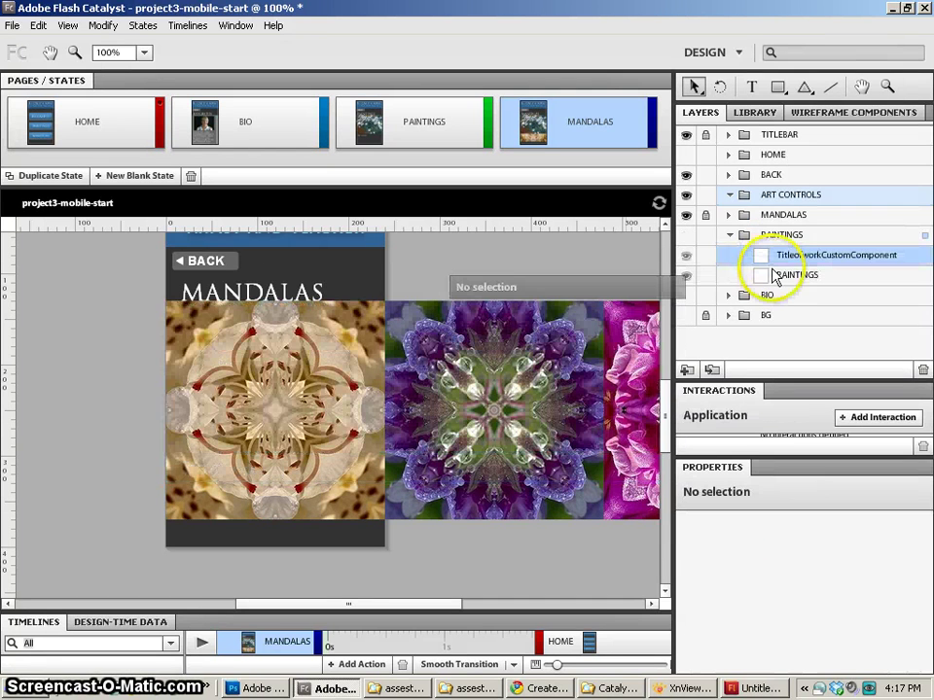
# Hide the PAINTINGS layer on the MANDALAS page and confirm it still shows on PAINTINGS.
pyautogui.click(687, 253)
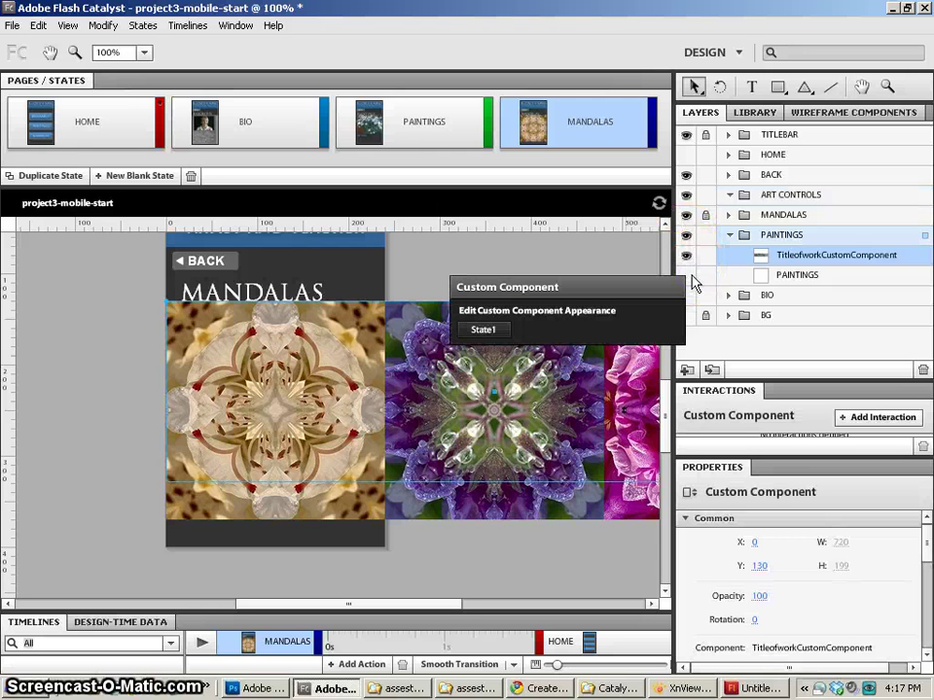
pyautogui.click(688, 260)
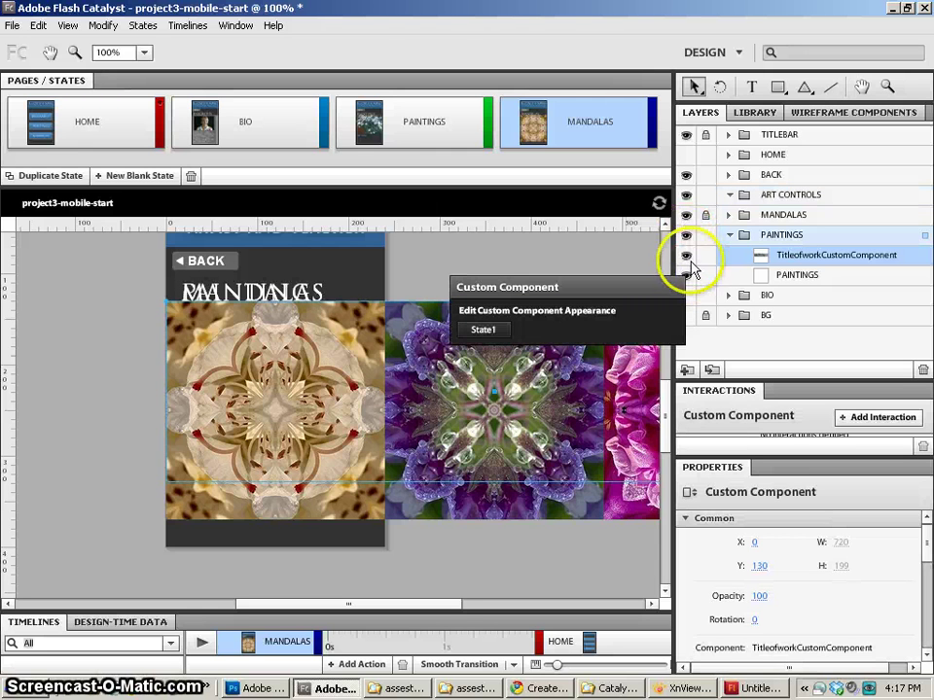
pyautogui.click(687, 260)
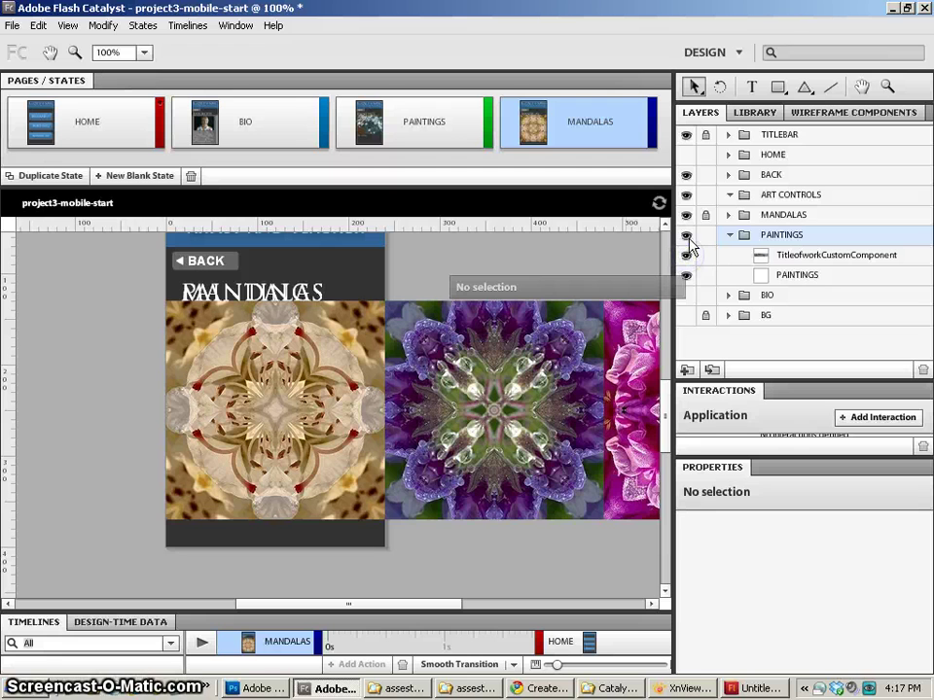
pyautogui.click(686, 236)
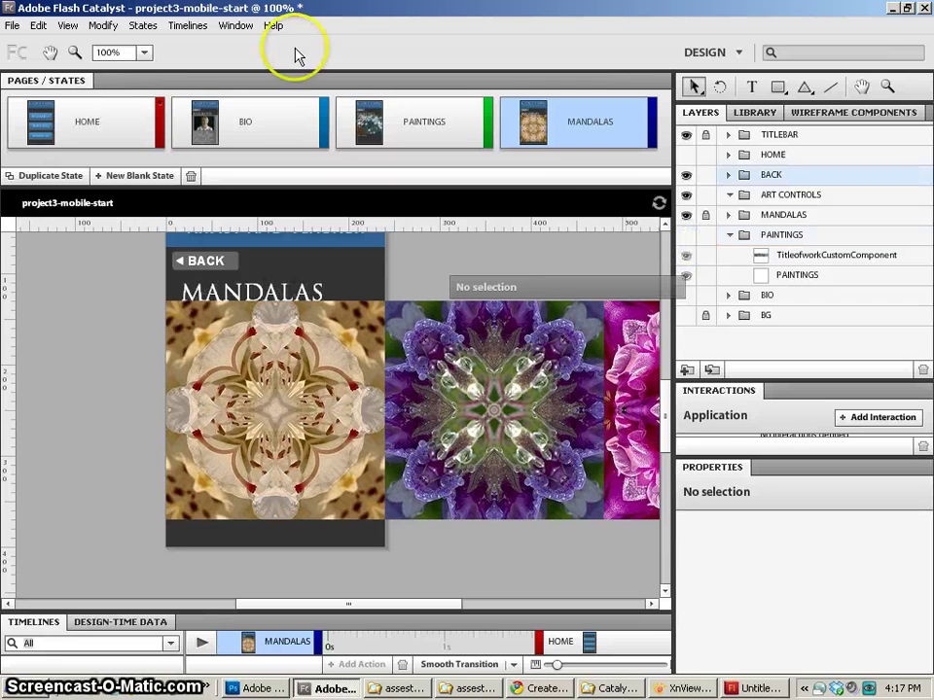
pyautogui.click(379, 122)
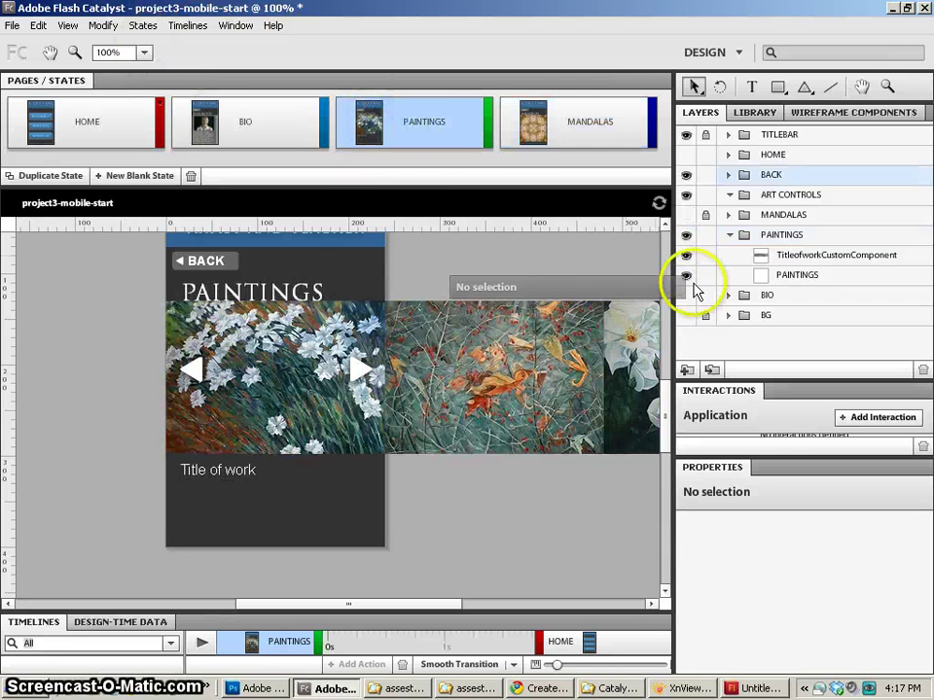
# Rename the PAINTINGS gallery's TitleofworkCustomComponent layer to paintingslist.
pyautogui.click(760, 254)
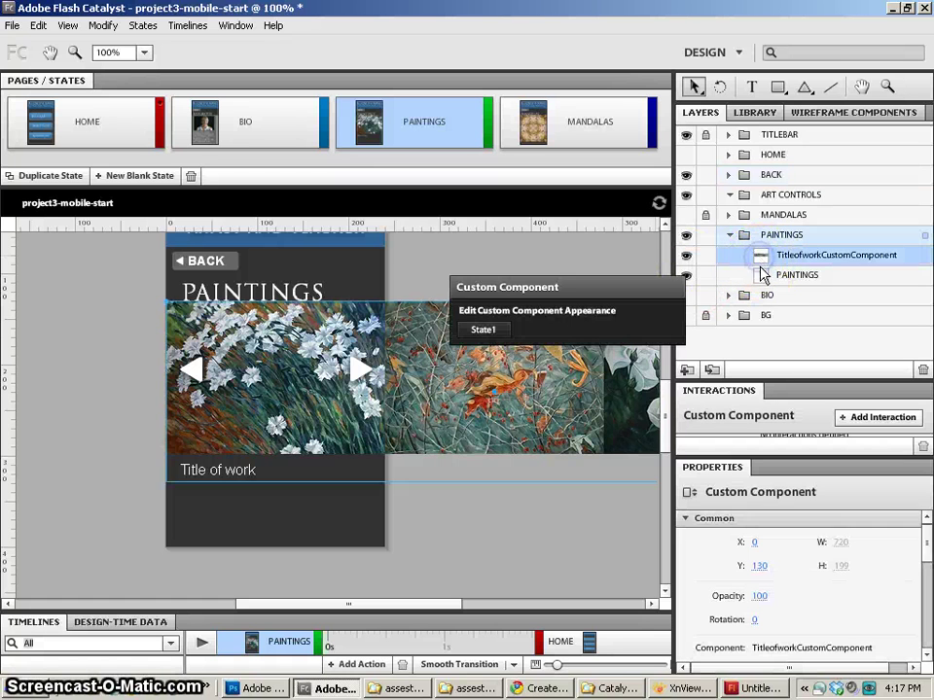
pyautogui.click(810, 256)
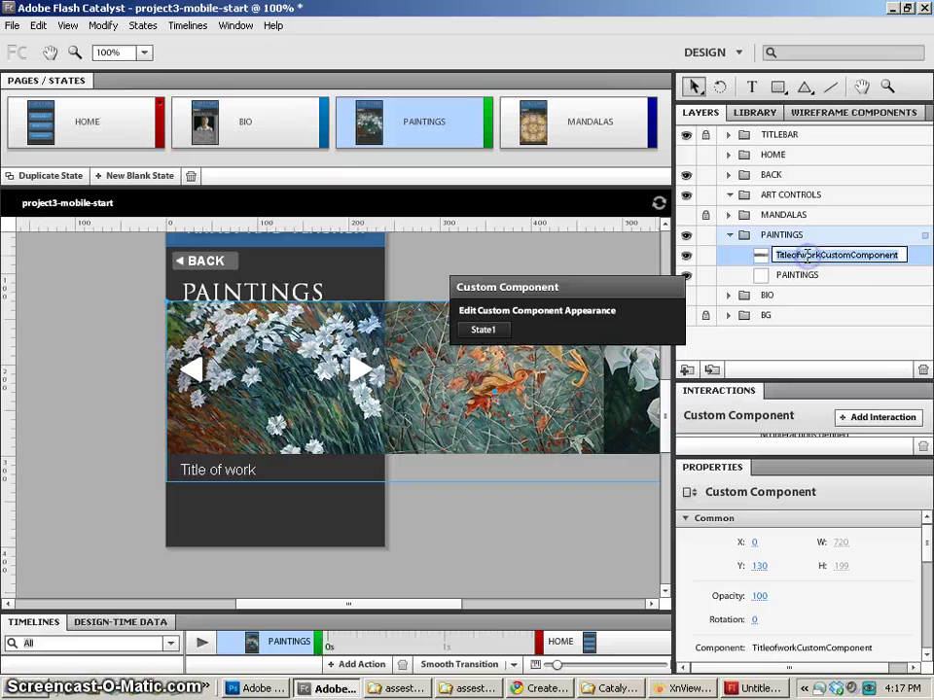
pyautogui.click(863, 256)
pyautogui.write('pa')
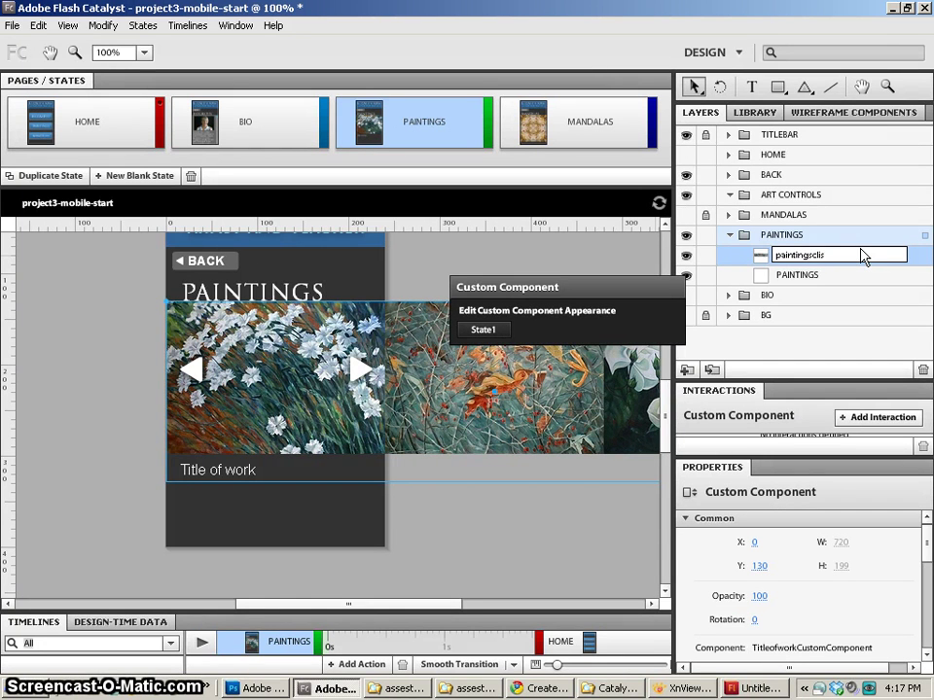
pyautogui.write('intings:list')
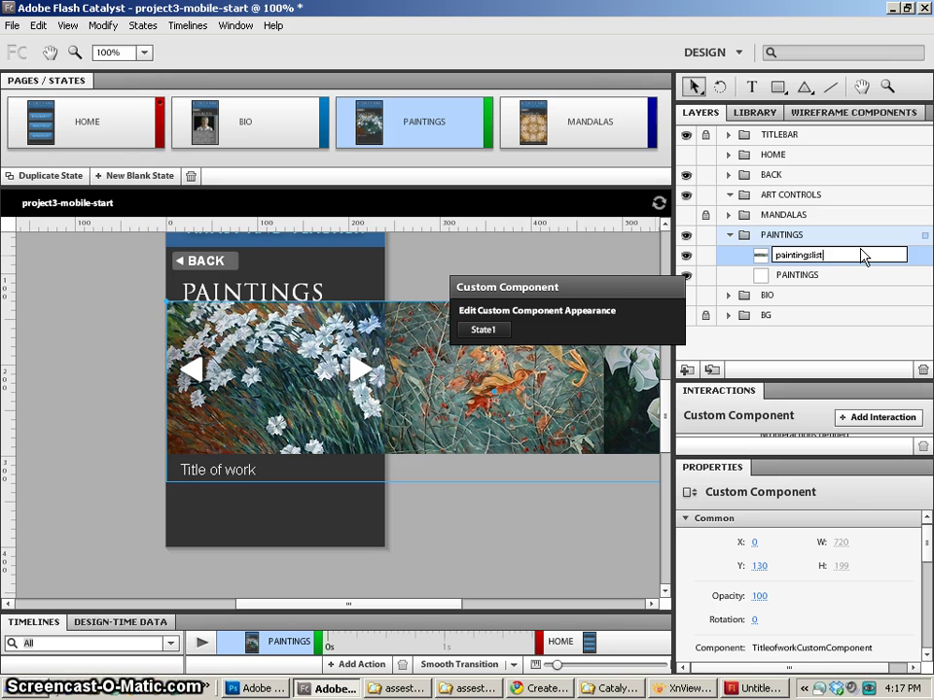
pyautogui.press('Return')
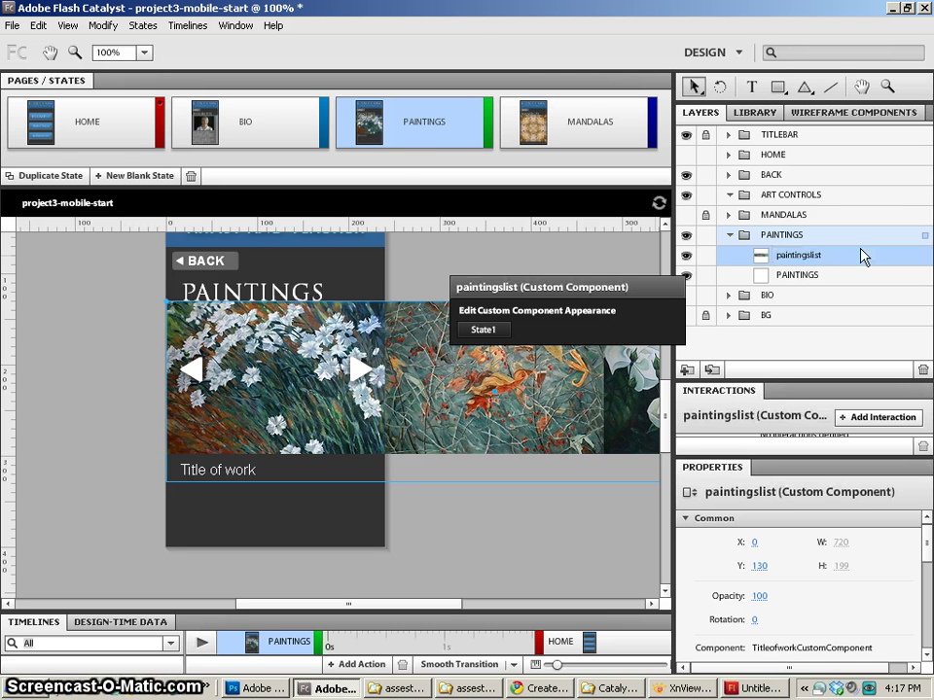
# Show the MANDALAS page and unlock its layer folder.
pyautogui.click(559, 126)
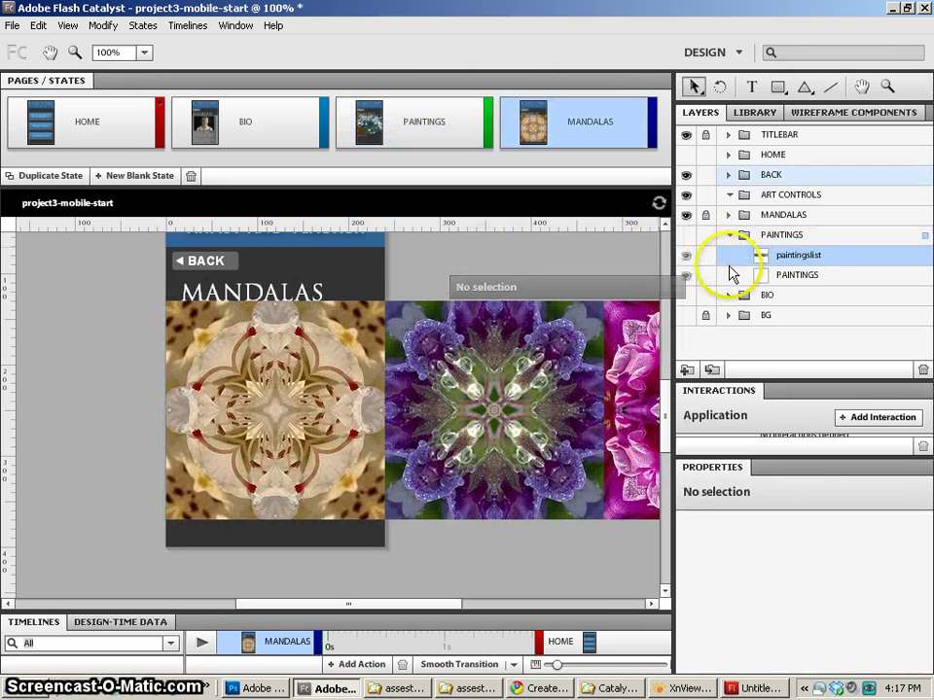
pyautogui.click(729, 215)
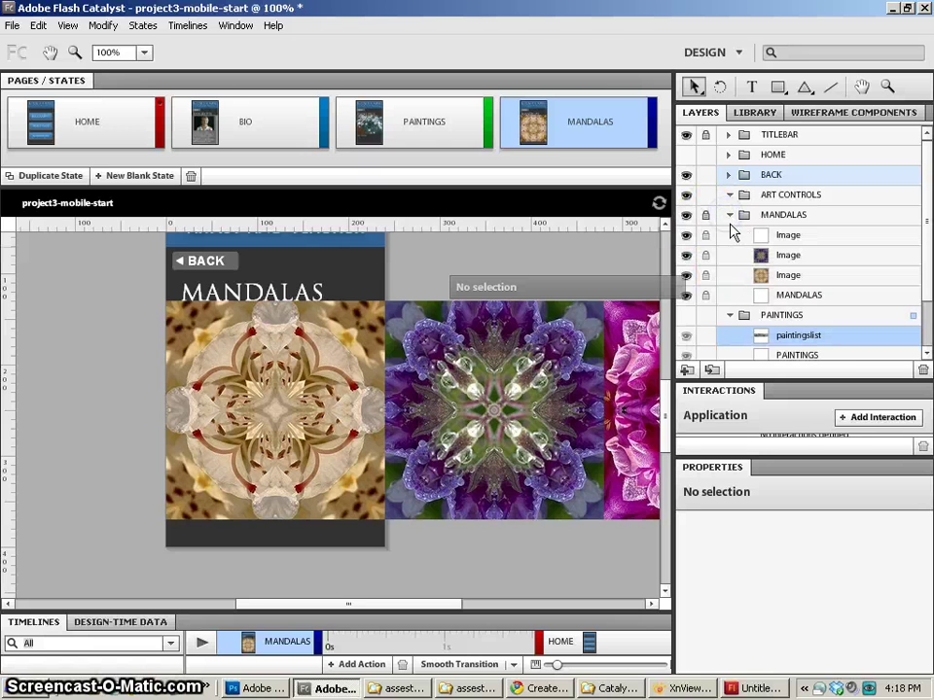
pyautogui.click(705, 215)
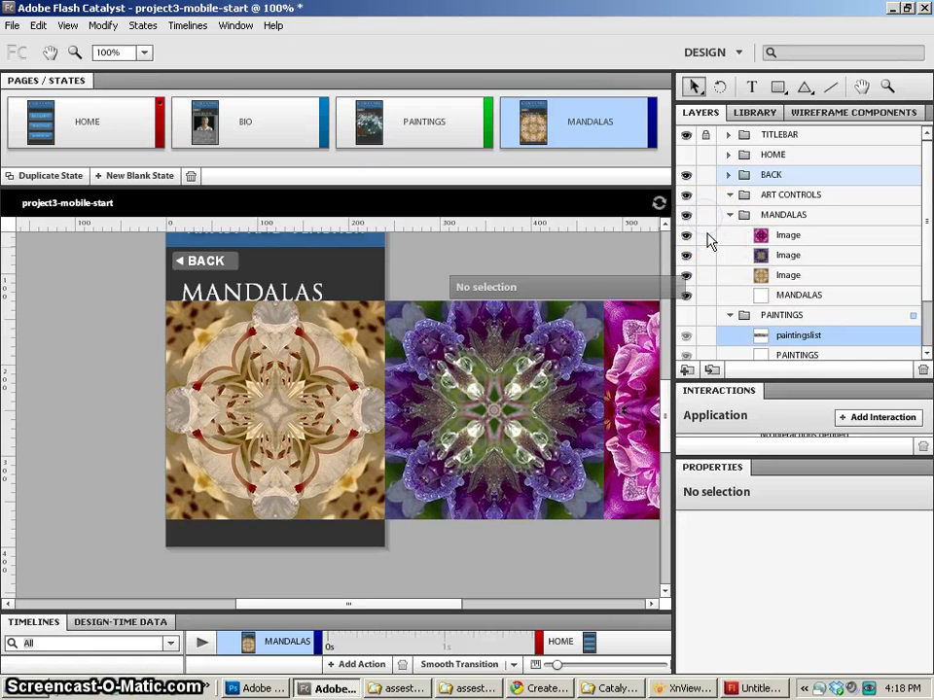
pyautogui.click(344, 324)
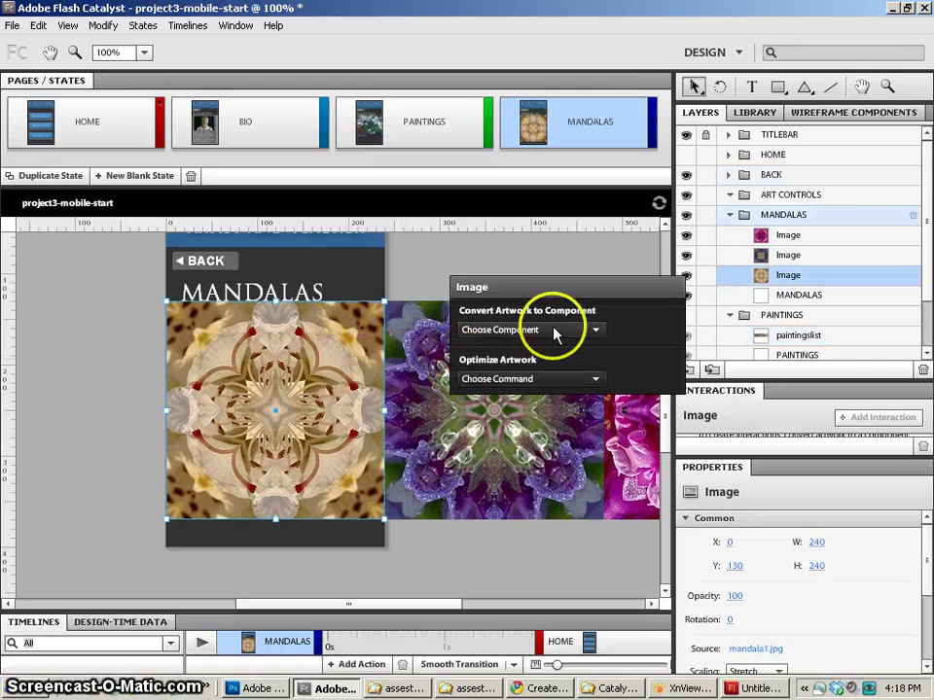
pyautogui.click(505, 260)
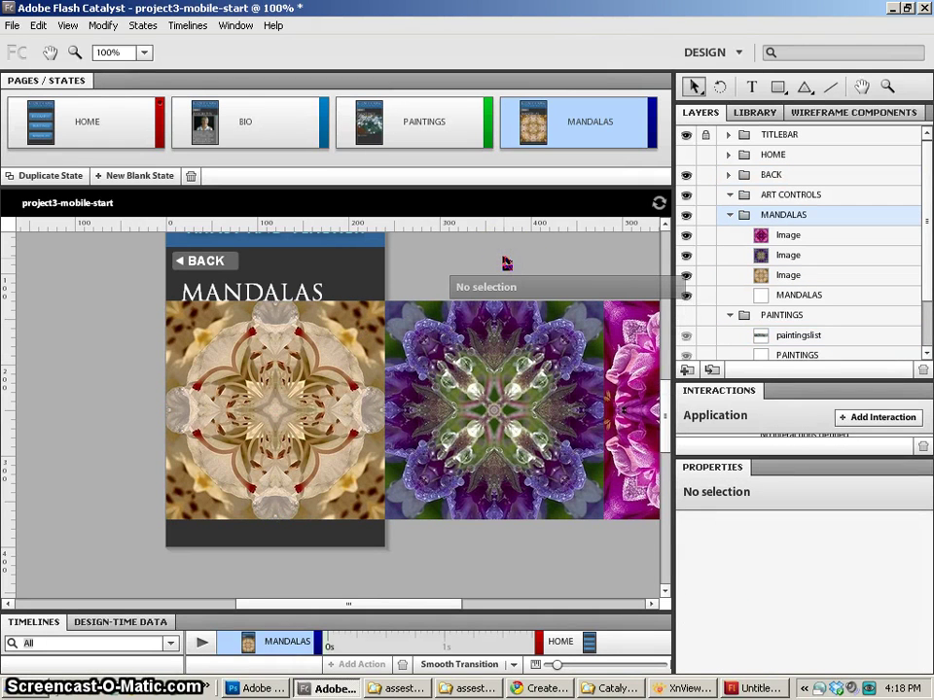
# Take the Title of work text from inside the paintingslist component on PAINTINGS.
pyautogui.click(367, 121)
pyautogui.click(231, 479)
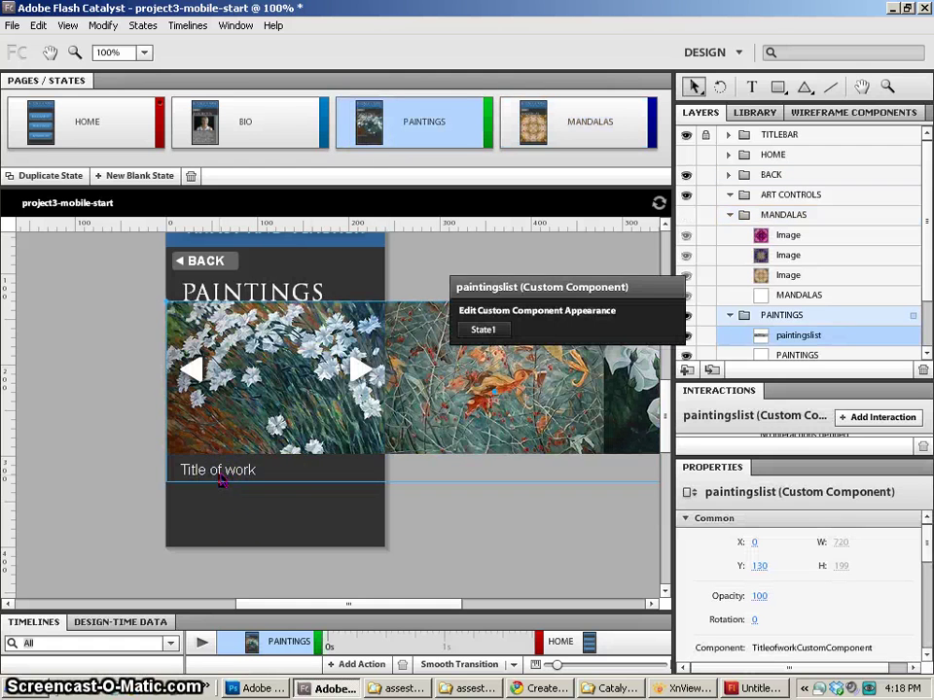
pyautogui.doubleClick(220, 476)
pyautogui.click(218, 475)
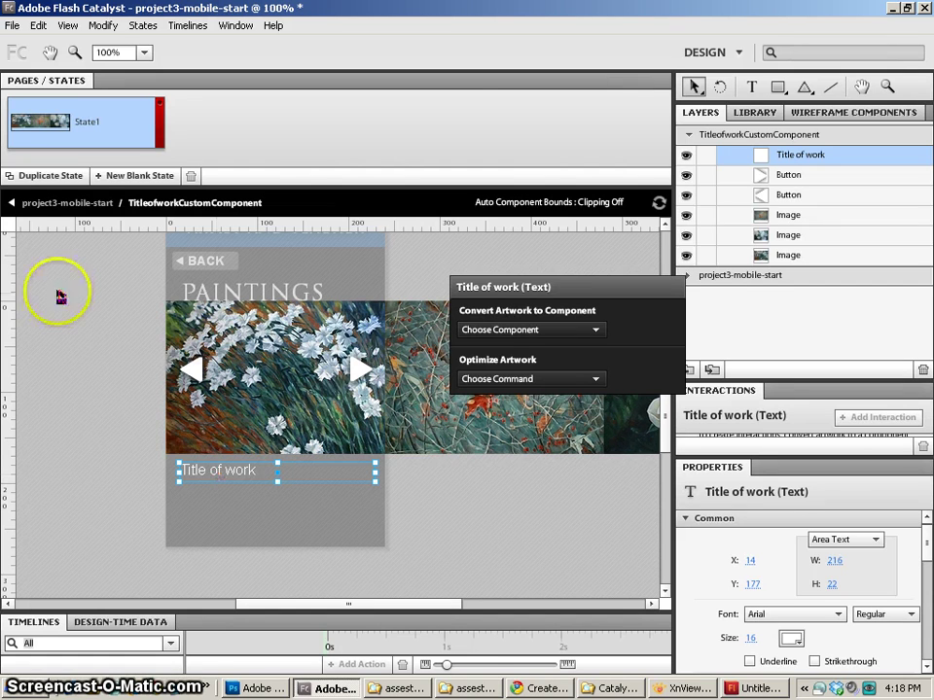
pyautogui.click(75, 204)
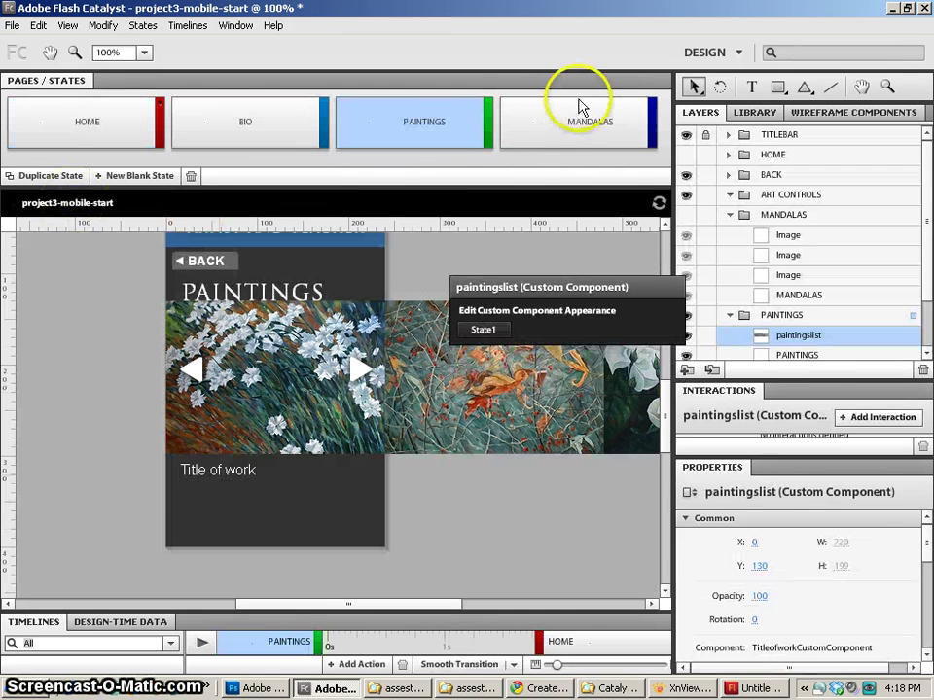
# Move the Title of work caption below the first mandala image on MANDALAS, to Y 376.
pyautogui.click(580, 123)
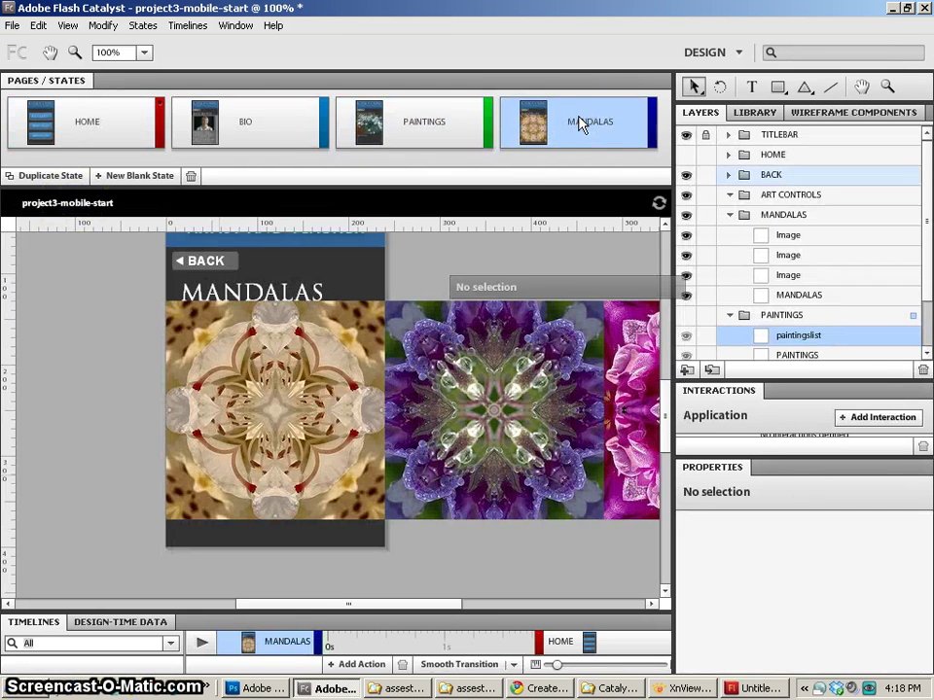
pyautogui.click(272, 459)
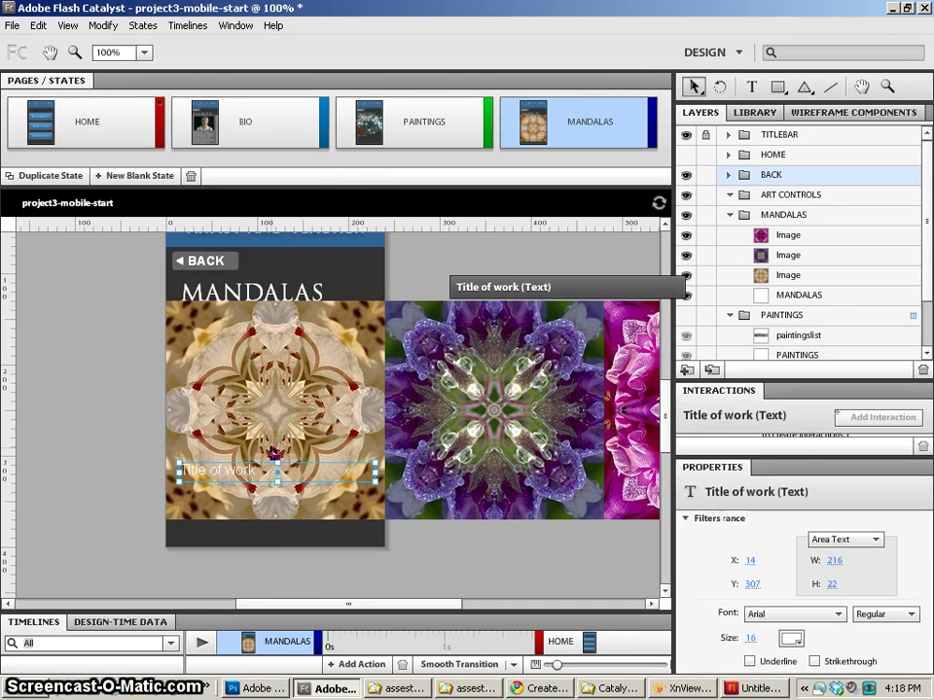
pyautogui.moveTo(274, 455); pyautogui.dragTo(238, 543)
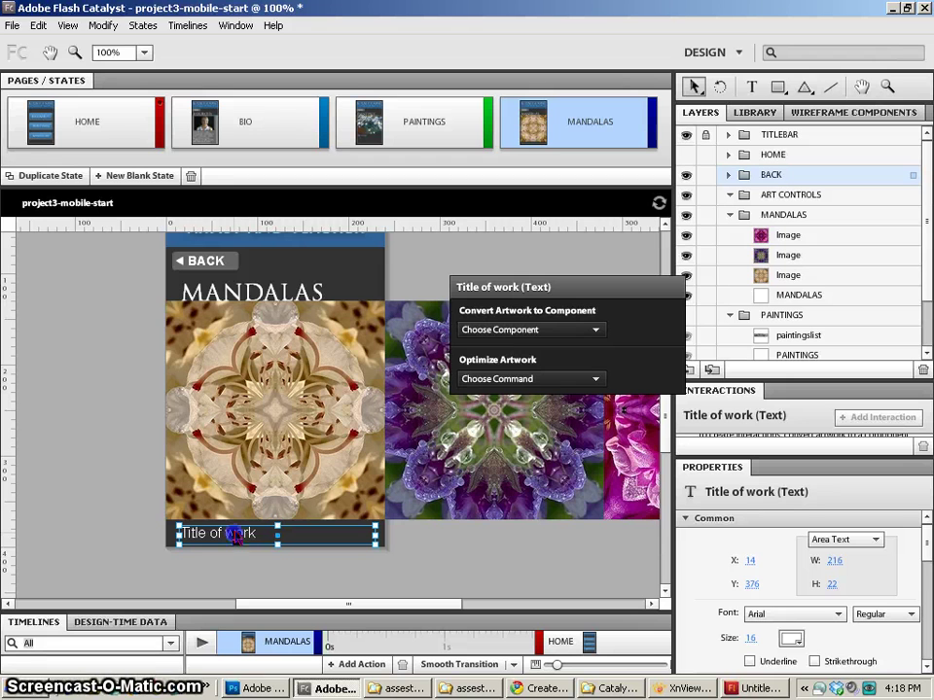
pyautogui.click(266, 436)
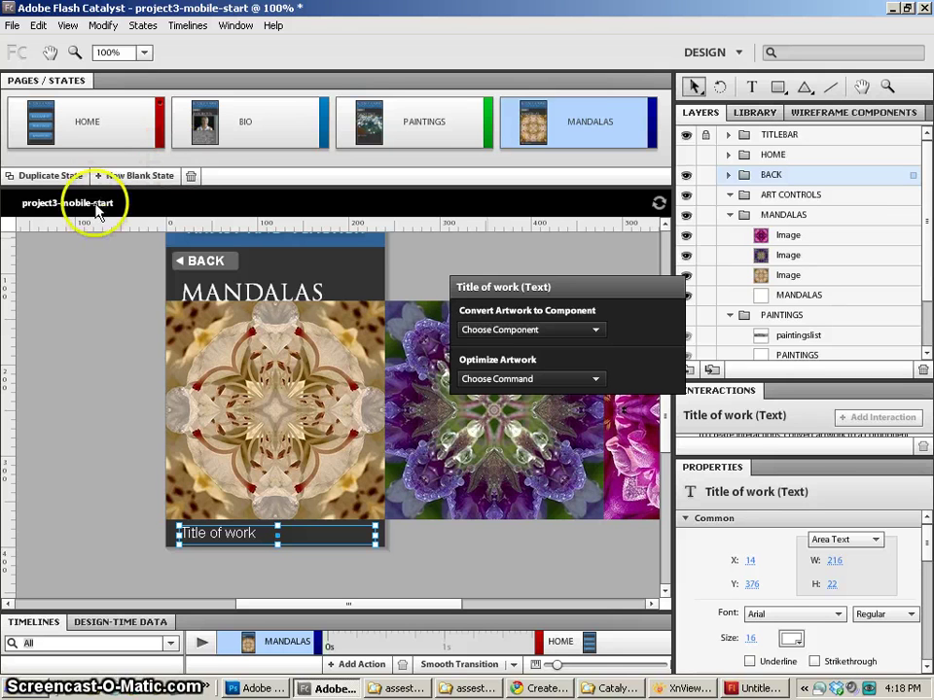
# Select both left and right arrow buttons inside the paintingslist component.
pyautogui.click(380, 127)
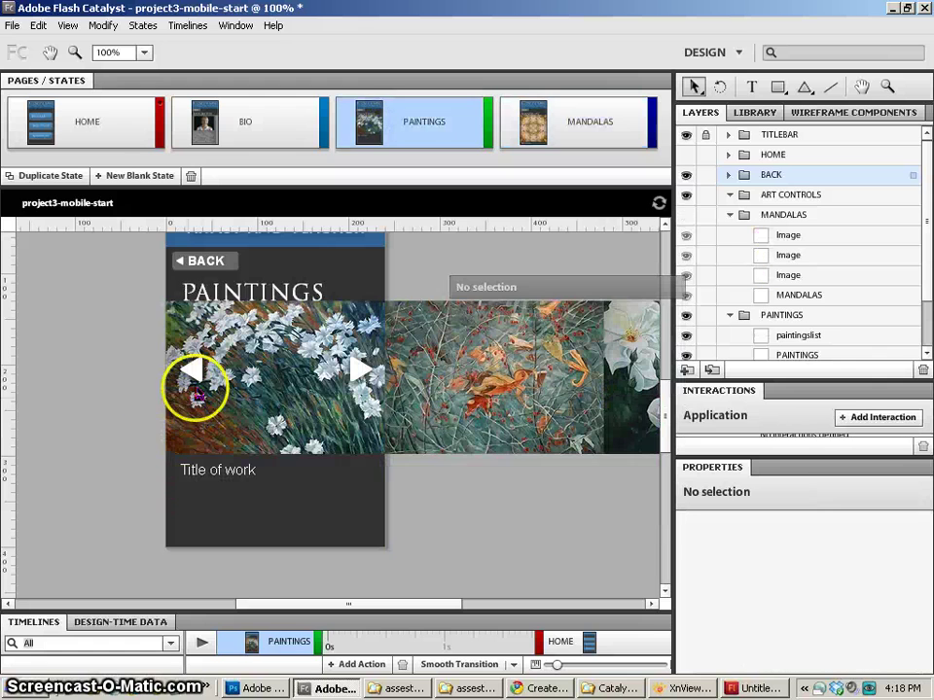
pyautogui.doubleClick(193, 379)
pyautogui.click(193, 371)
pyautogui.keyDown('shift'); pyautogui.click(358, 371); pyautogui.keyUp('shift')
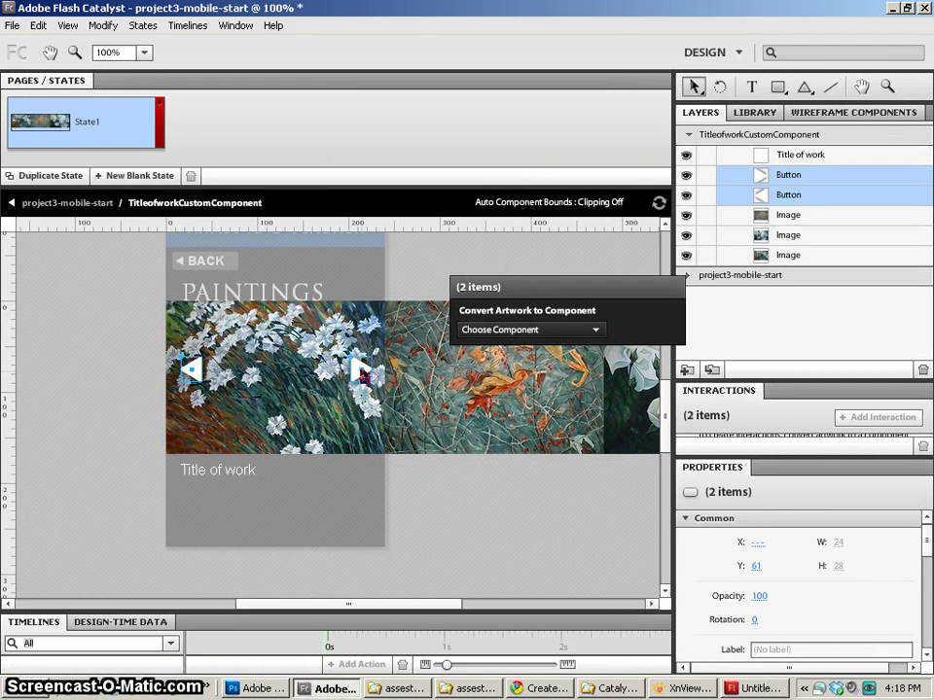
pyautogui.click(68, 204)
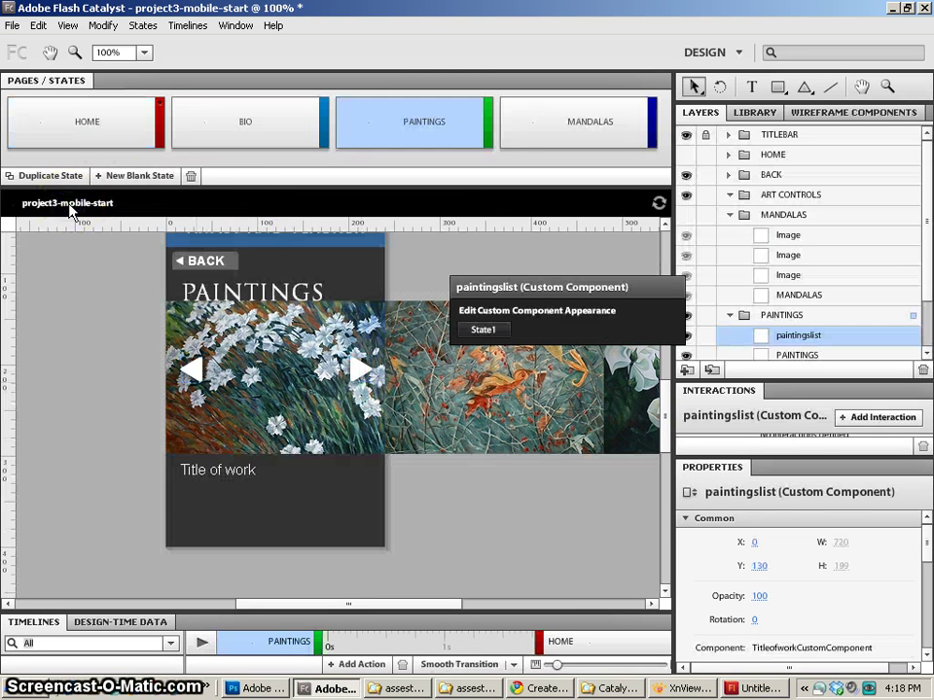
# Paste the arrow pair onto the MANDALAS page and lower it over the mandala image to Y 235.
pyautogui.click(565, 126)
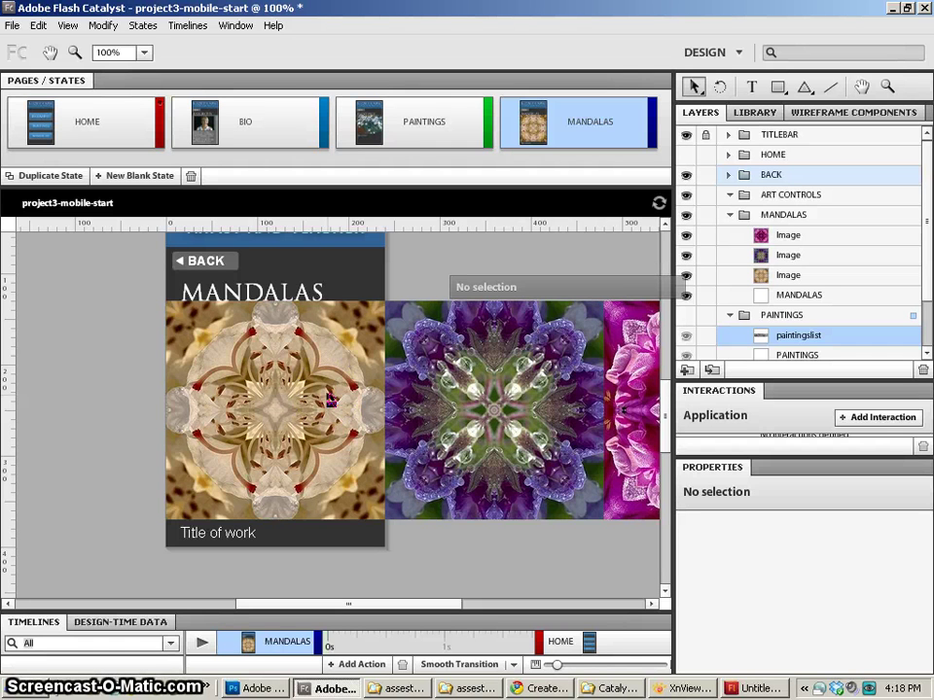
pyautogui.click(122, 390)
pyautogui.hotkey('ctrl', 'v')
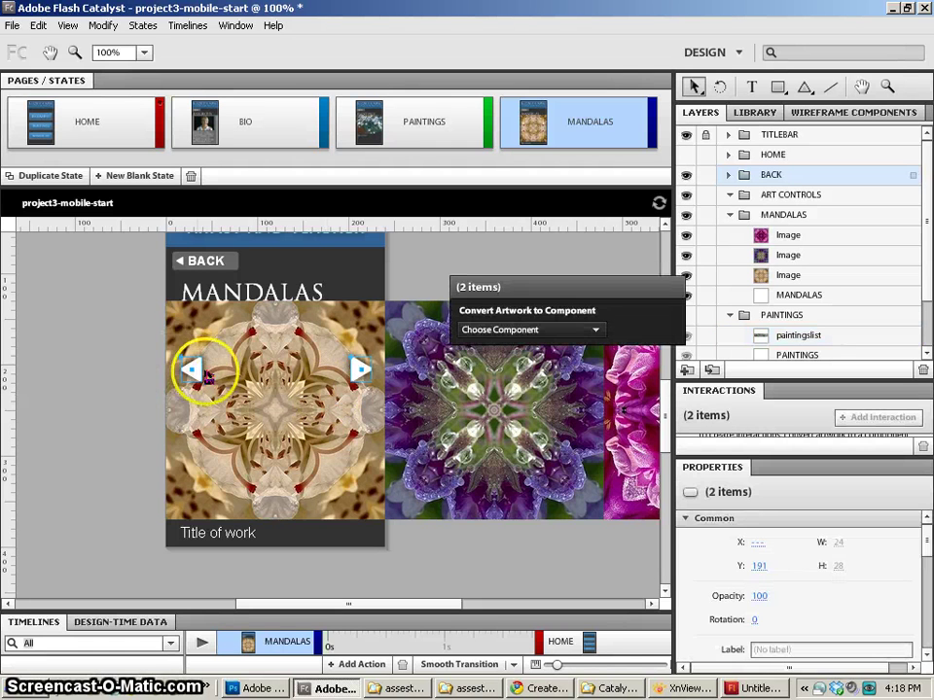
pyautogui.moveTo(200, 375); pyautogui.dragTo(205, 418)
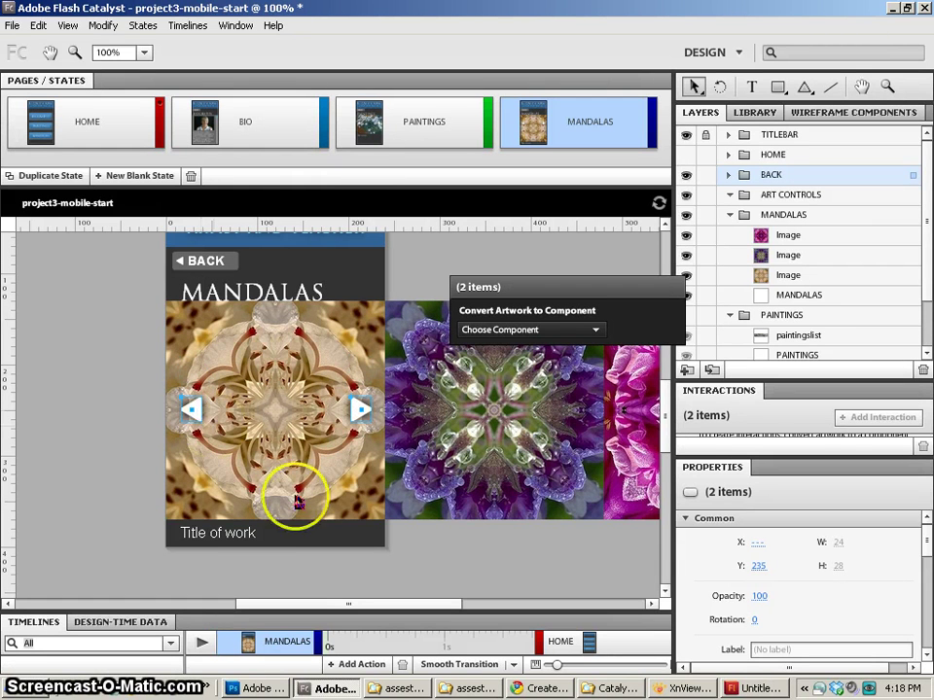
# Group the caption, arrows and three mandala images into custom component TitleofworkCustomComponent2.
pyautogui.keyDown('shift'); pyautogui.click(244, 533); pyautogui.keyUp('shift')
pyautogui.keyDown('shift'); pyautogui.click(350, 491); pyautogui.keyUp('shift')
pyautogui.keyDown('shift'); pyautogui.click(562, 416); pyautogui.keyUp('shift')
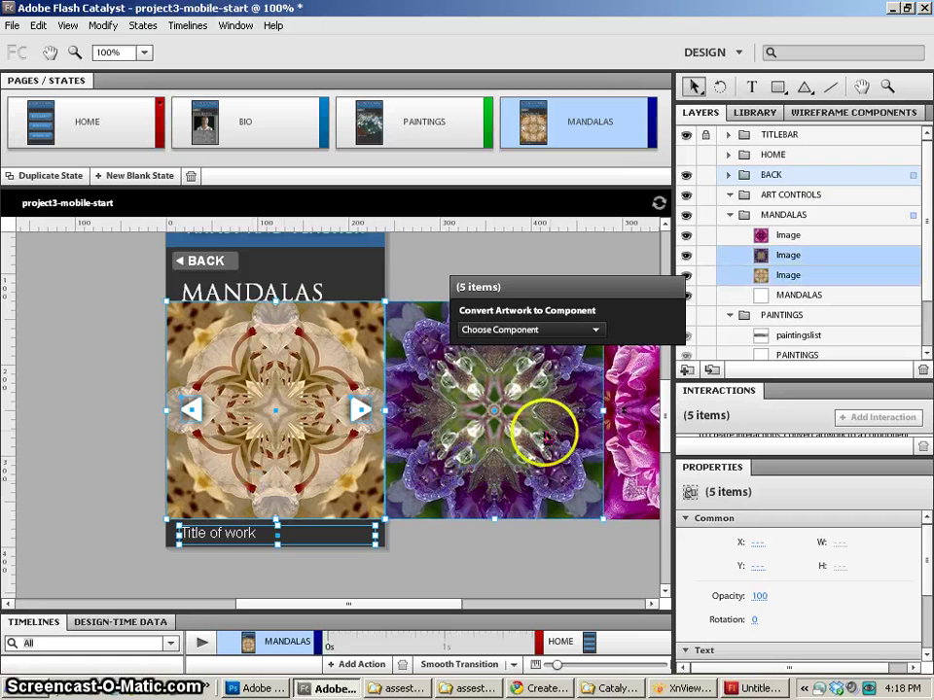
pyautogui.keyDown('shift'); pyautogui.click(626, 408); pyautogui.keyUp('shift')
pyautogui.press('space')
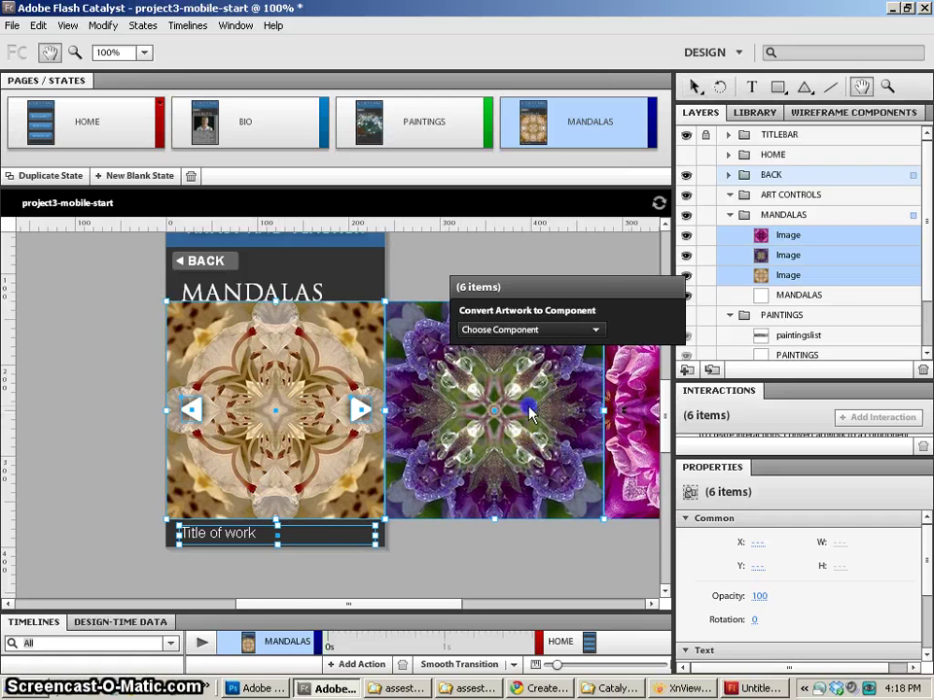
pyautogui.moveTo(513, 396); pyautogui.dragTo(398, 390)
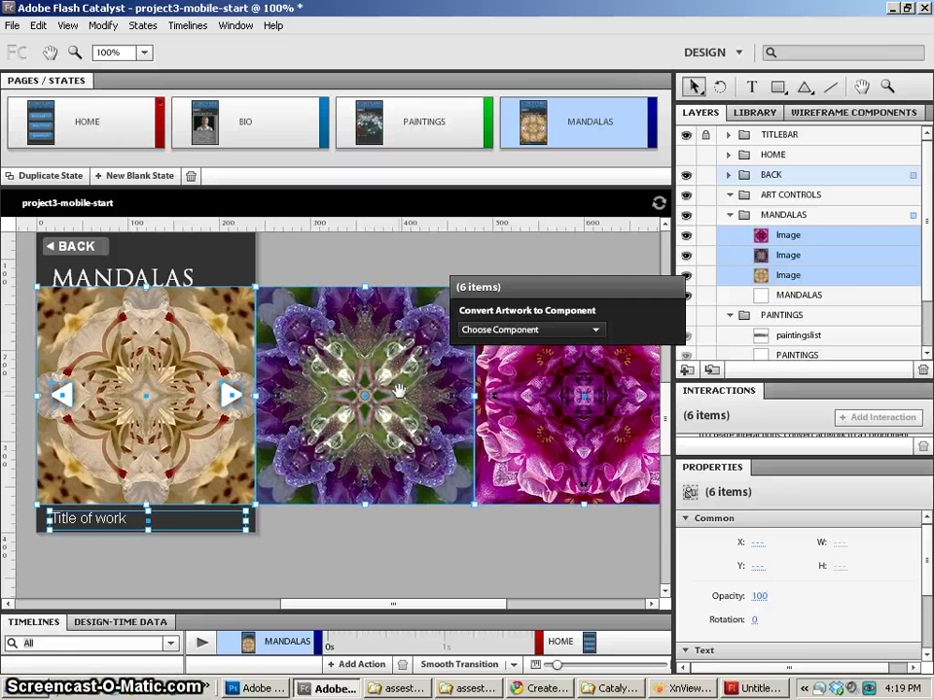
pyautogui.rightClick(300, 375)
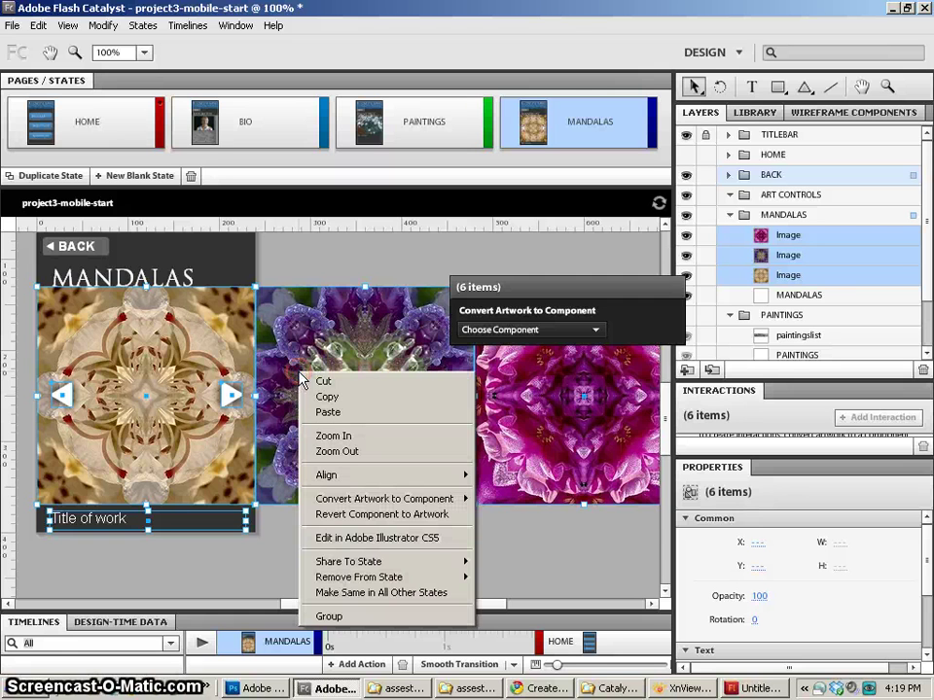
pyautogui.click(538, 331)
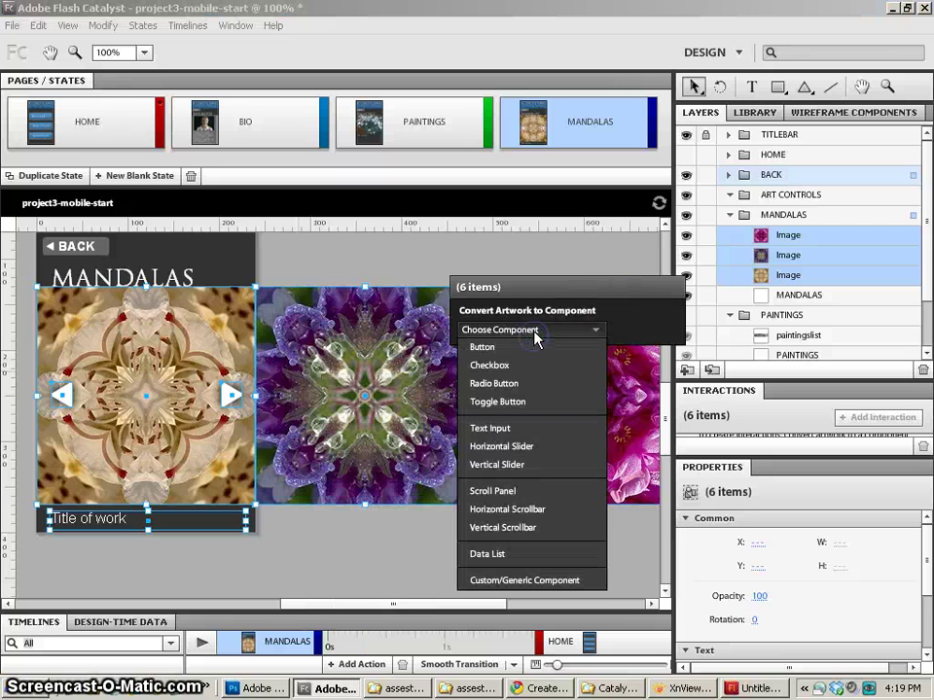
pyautogui.click(517, 582)
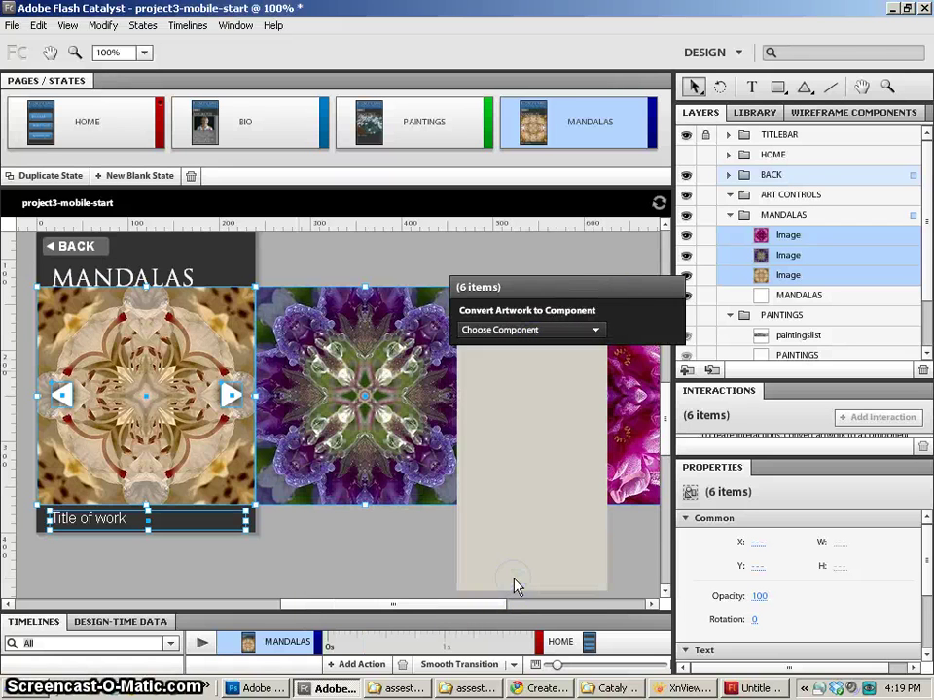
# Drag TitleofworkCustomComponent2 from BACK into the MANDALAS layer folder and rename it mandalaslist.
pyautogui.click(731, 175)
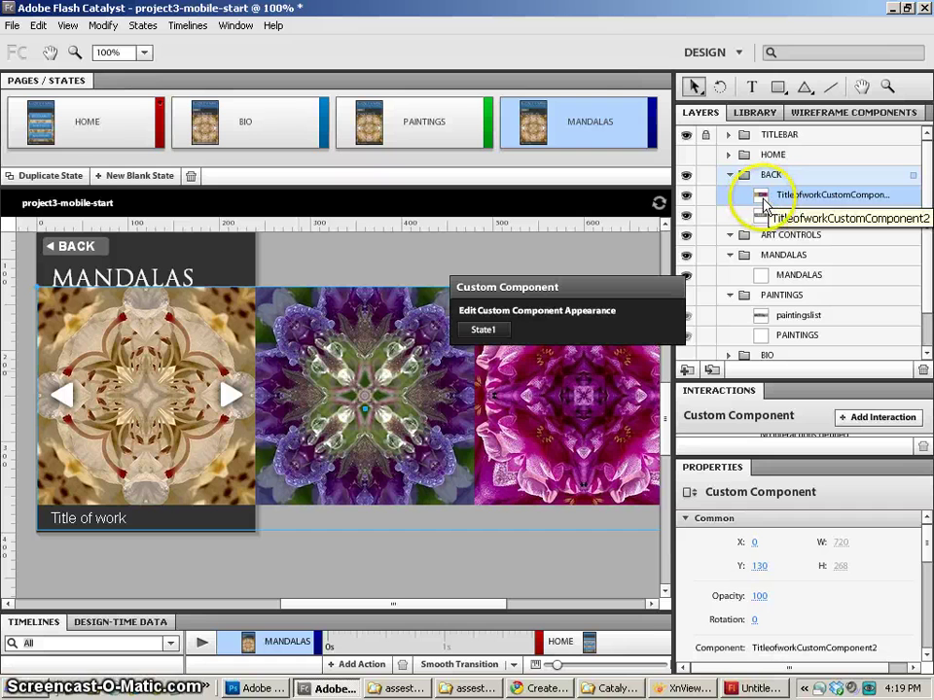
pyautogui.moveTo(760, 195); pyautogui.dragTo(774, 274)
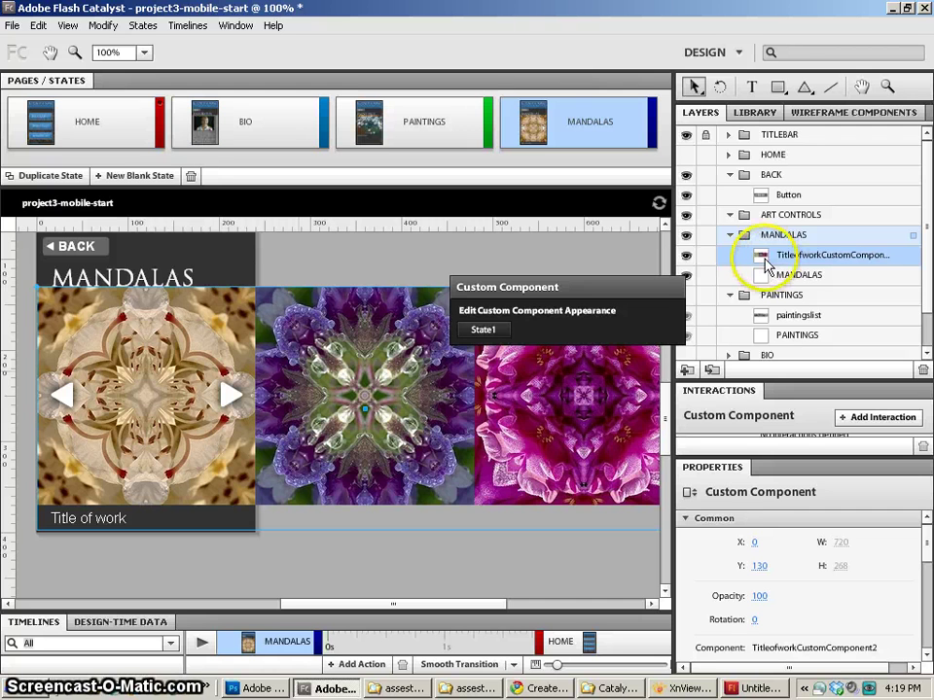
pyautogui.doubleClick(823, 254)
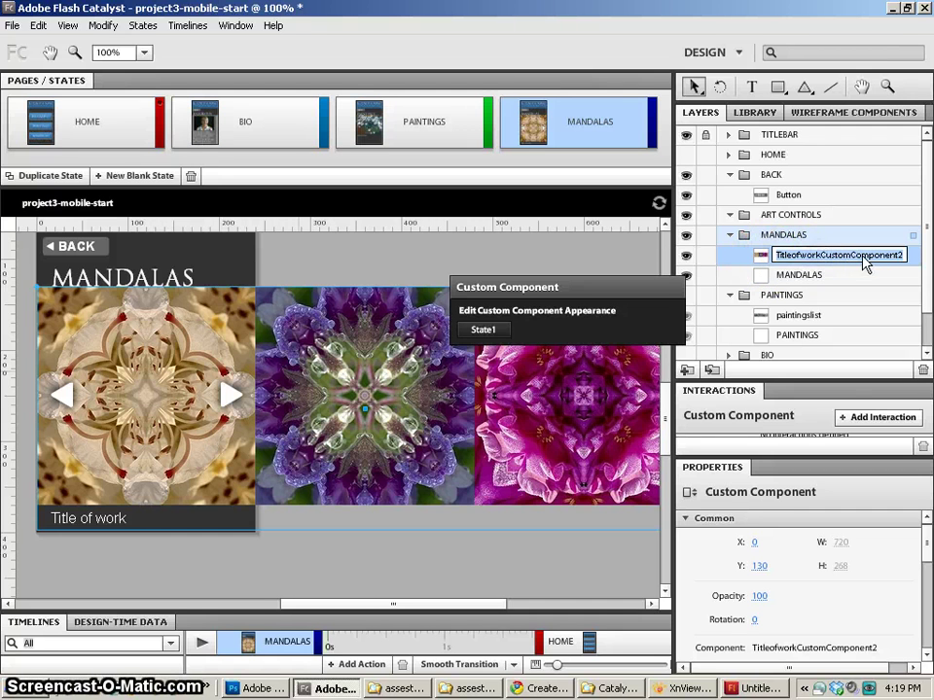
pyautogui.write('m')
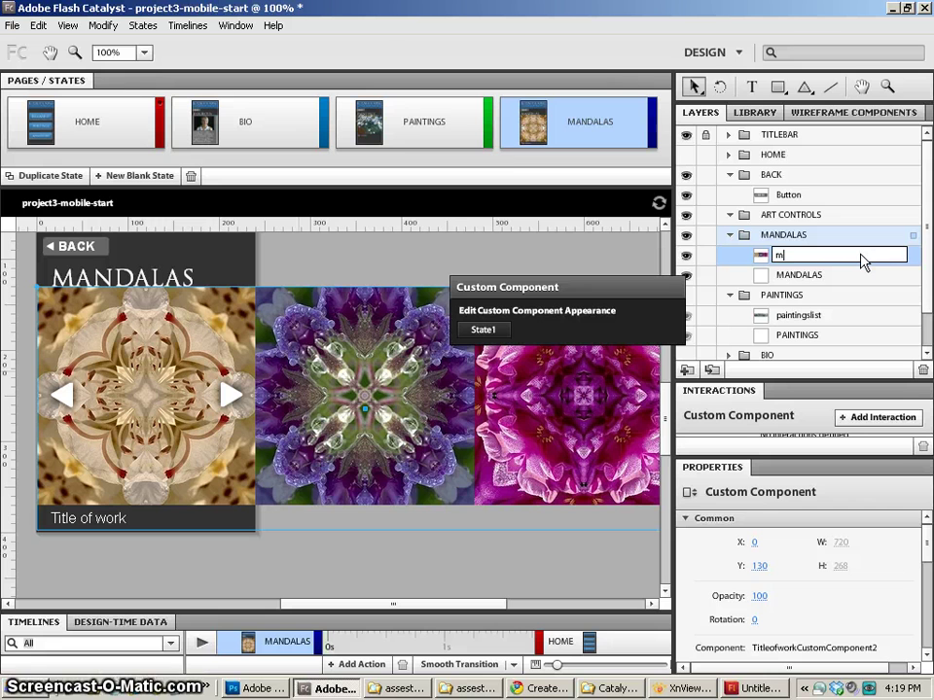
pyautogui.write('andala')
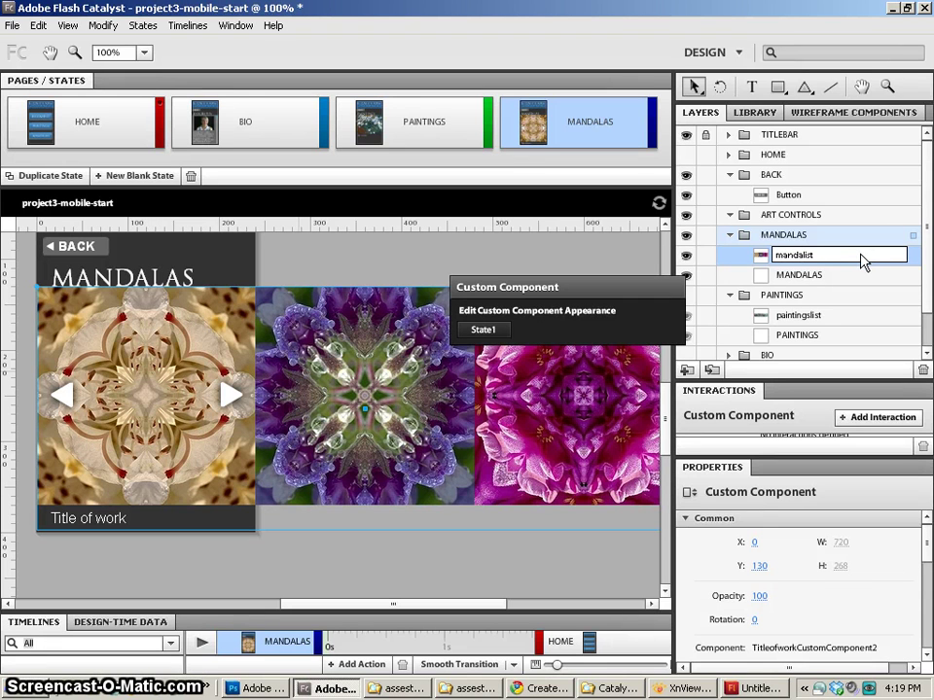
pyautogui.press('BackSpace')
pyautogui.press('BackSpace')
pyautogui.write('laslist')
pyautogui.press('Return')
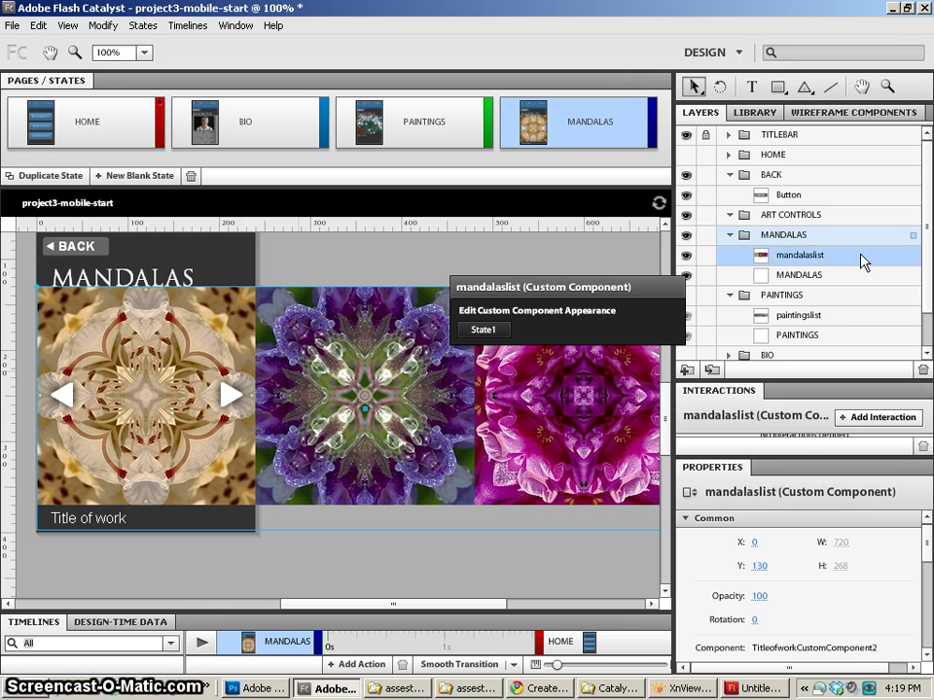
pyautogui.click(299, 281)
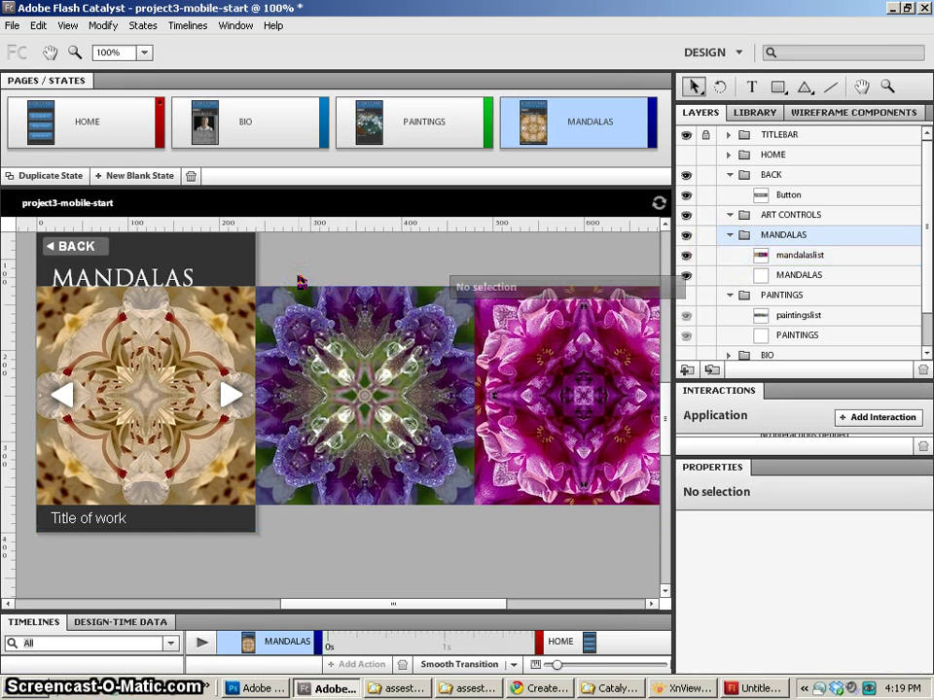